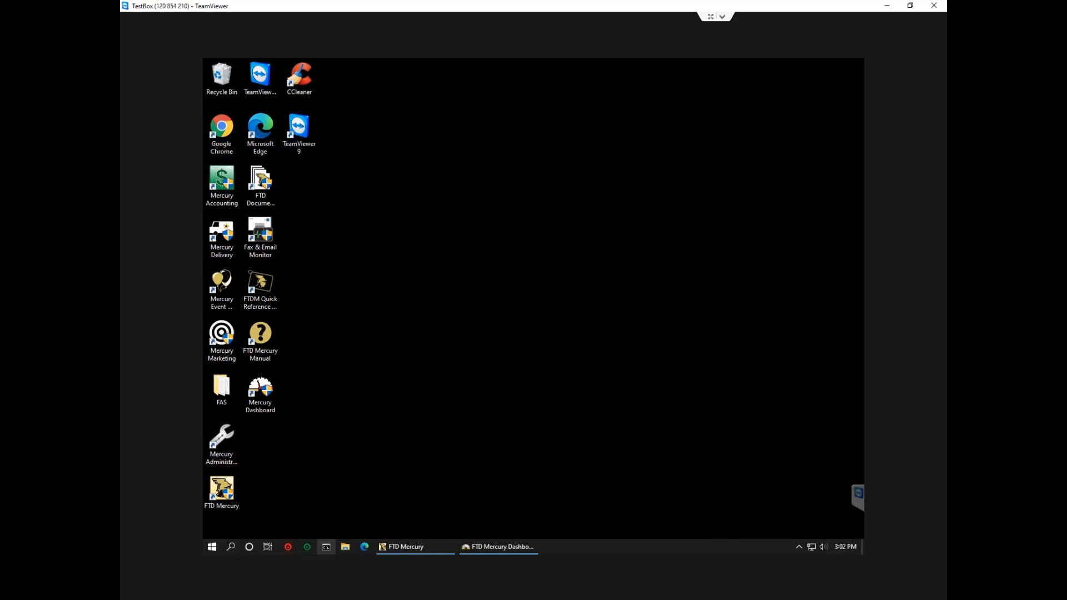
Launch Mercury Administration and log in with the administrator's login name and password.
double_click(233, 456)
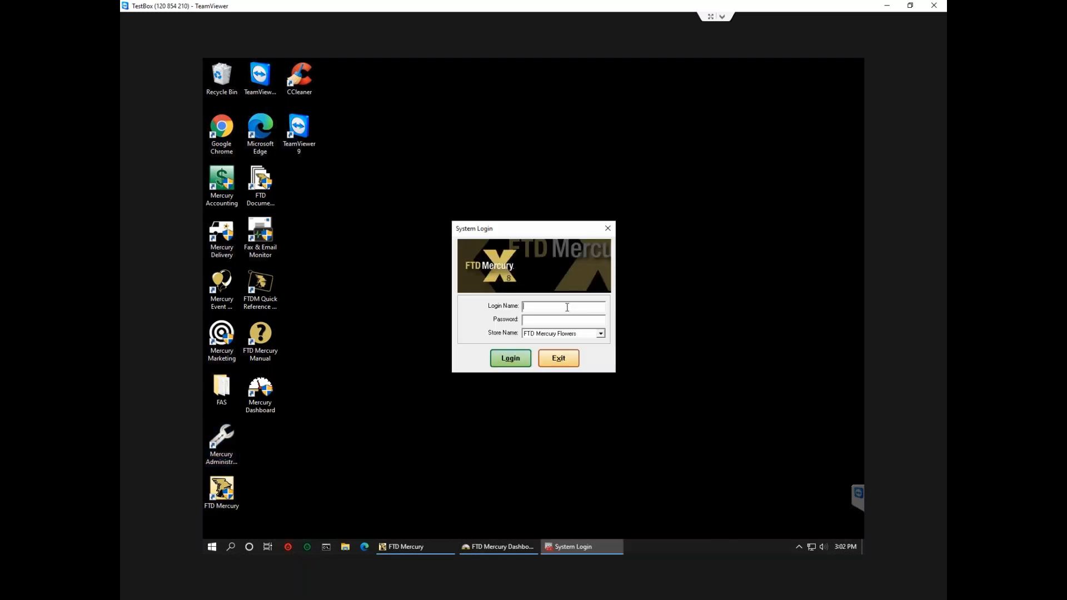
text(adm)
text(*****)
key(Return)
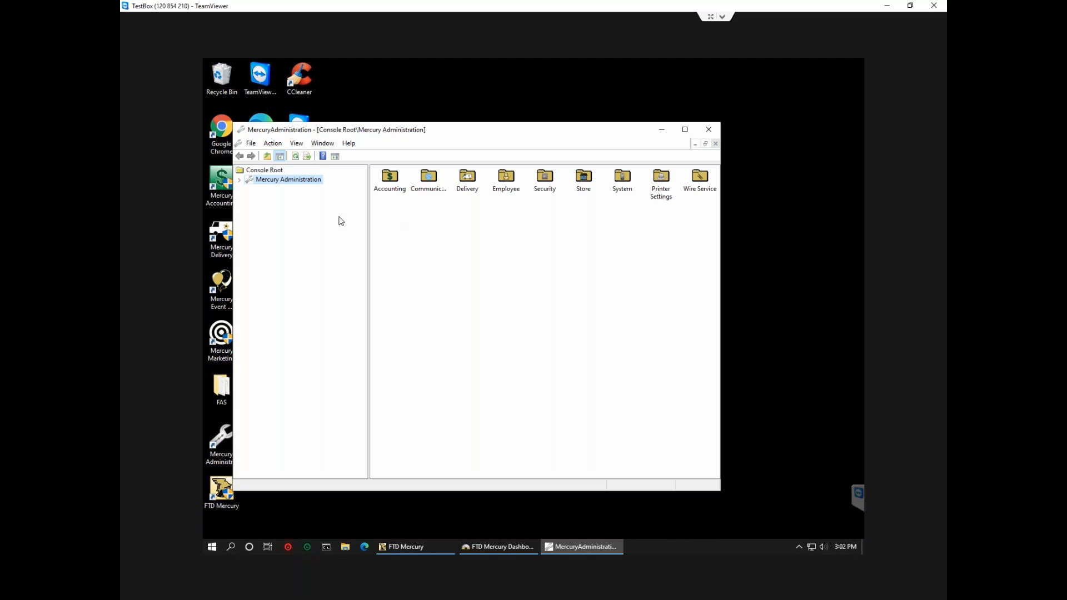
Open Mercury Administration from the FTD Mercury main program's Tools menu.
click(399, 546)
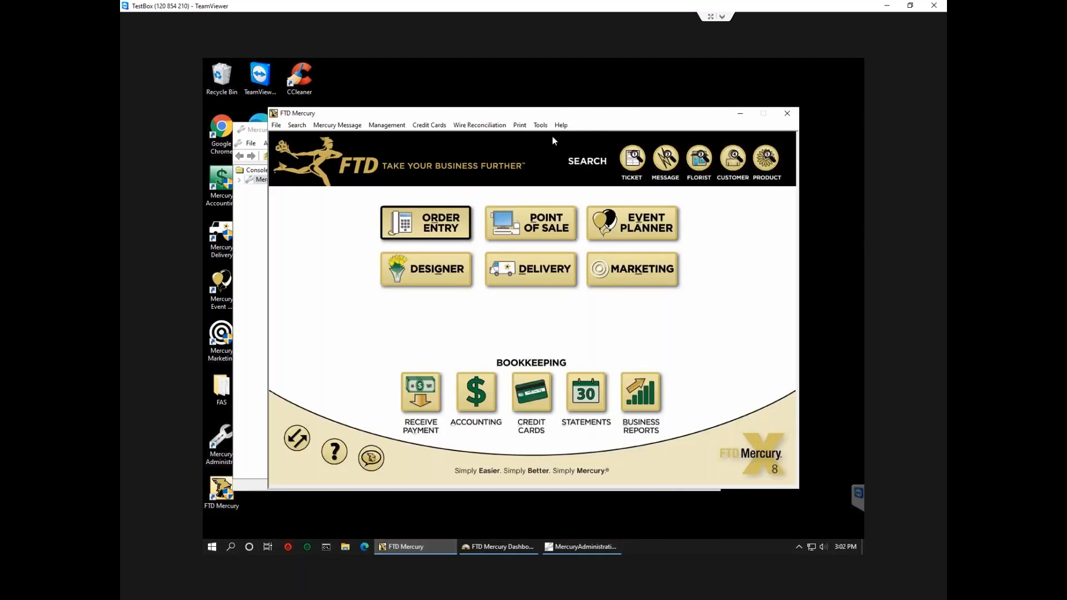
click(540, 125)
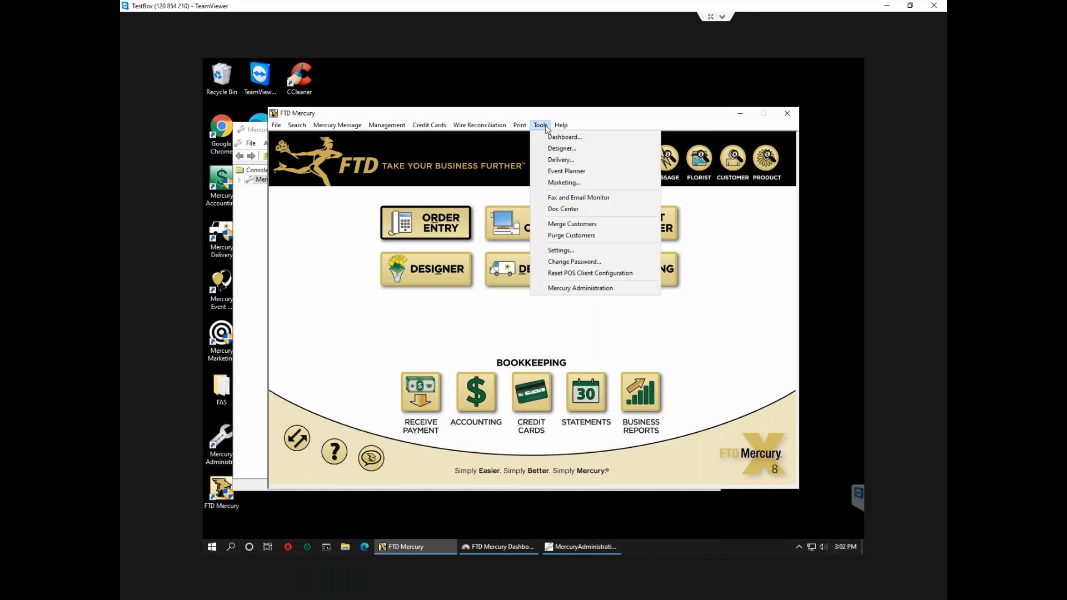
click(577, 287)
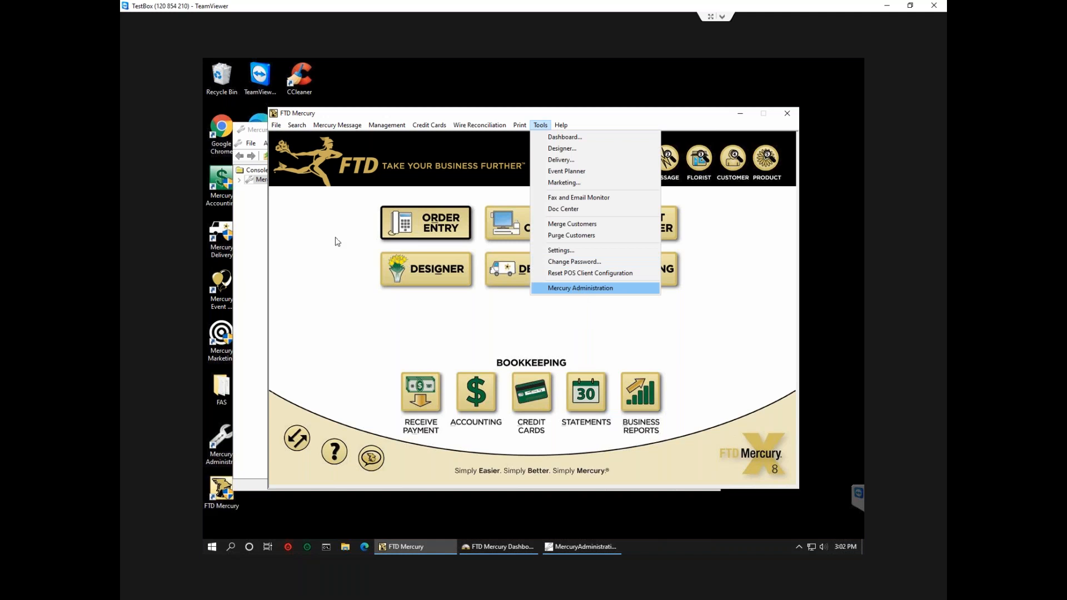
Expand every settings folder from Wire Service up to Accounting, and show the HouseAccount defaults.
click(240, 179)
click(249, 264)
click(248, 254)
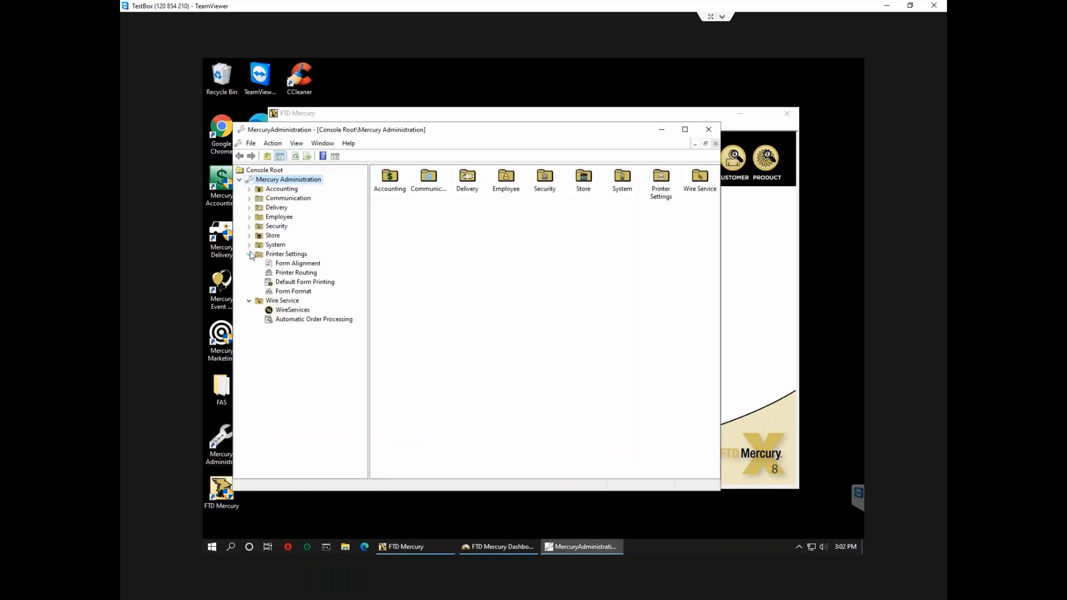
click(249, 245)
click(249, 235)
click(248, 226)
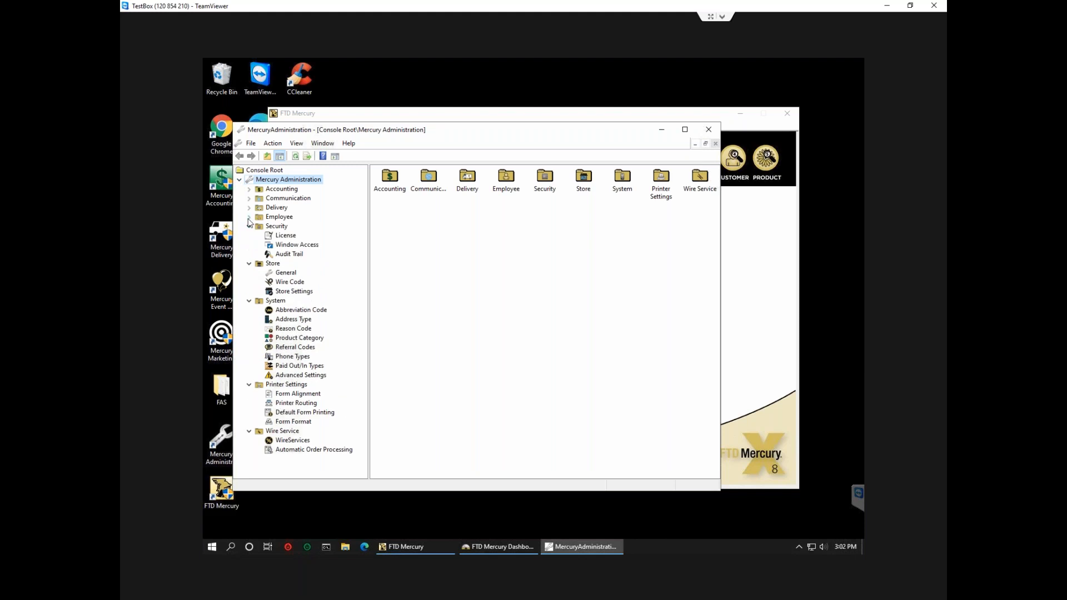
click(249, 216)
click(249, 207)
click(249, 198)
click(249, 189)
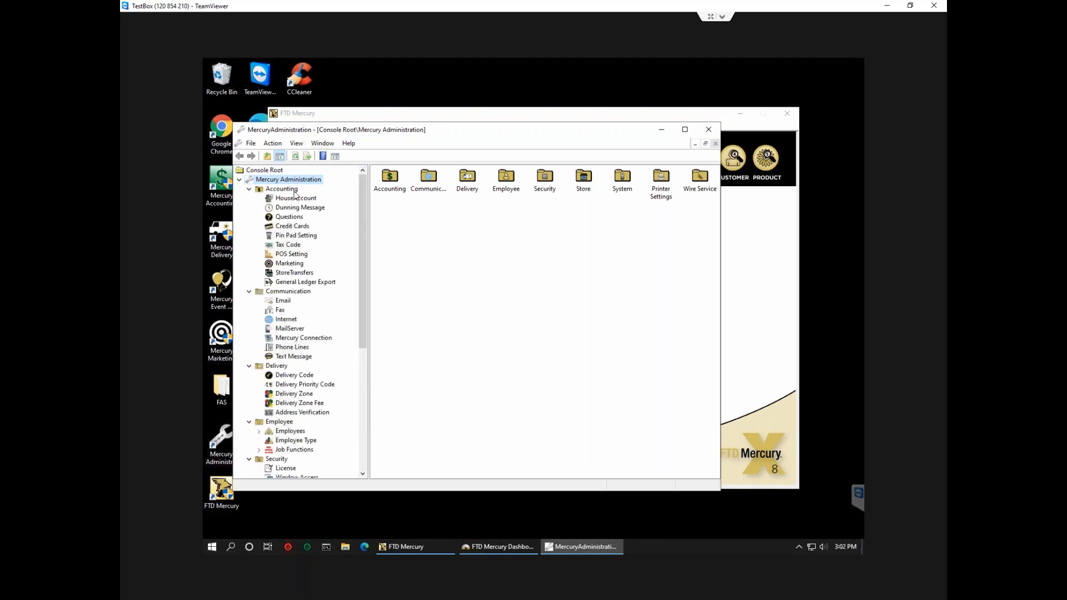
click(289, 200)
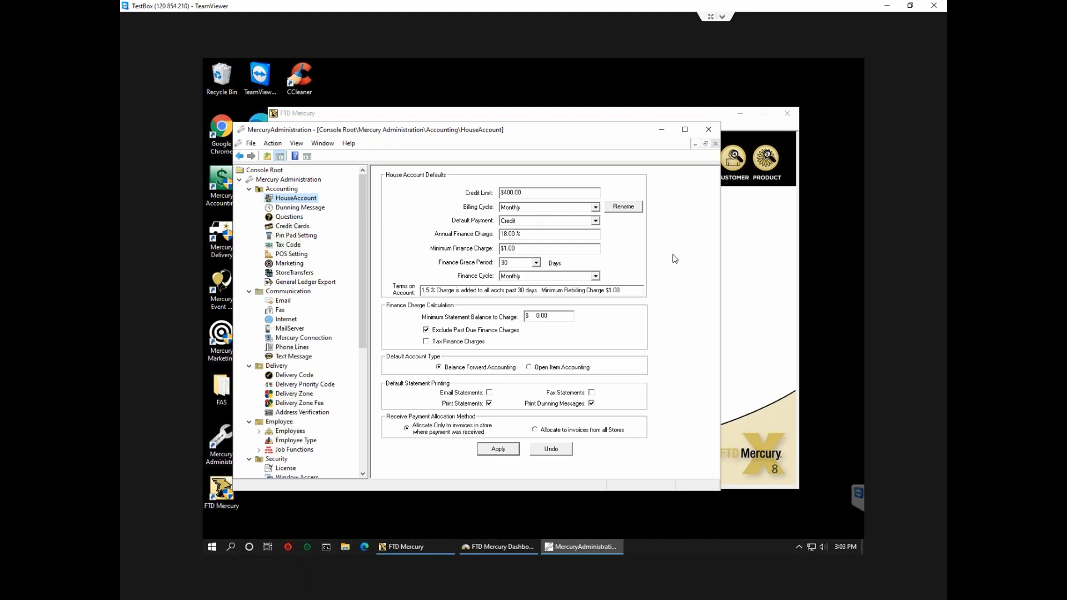
Keep Credit as the House Account default payment and return to the FTD Mercury main window.
click(517, 223)
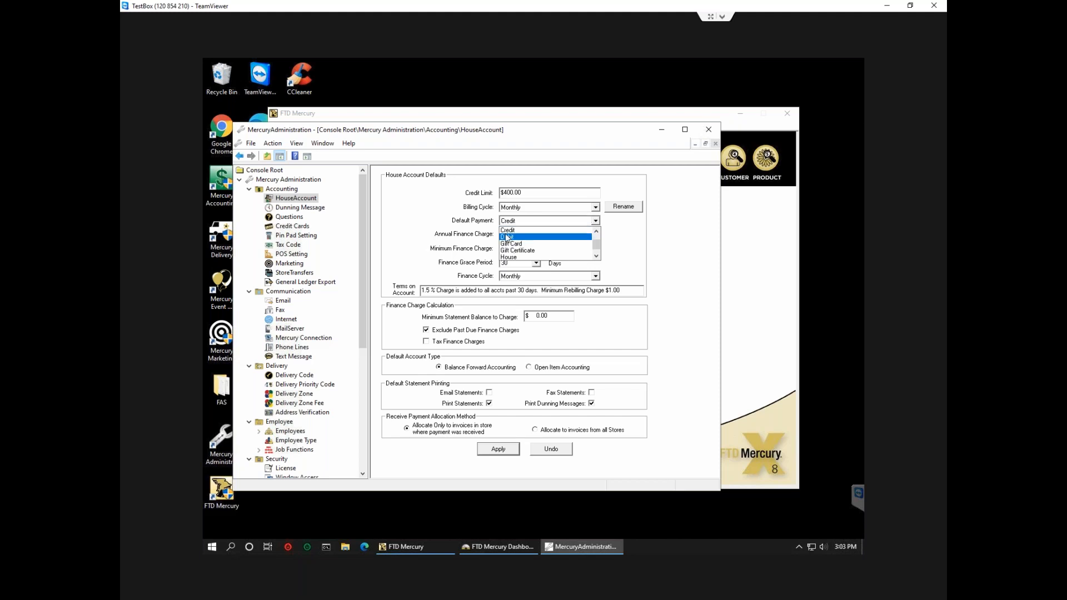
click(507, 231)
click(737, 270)
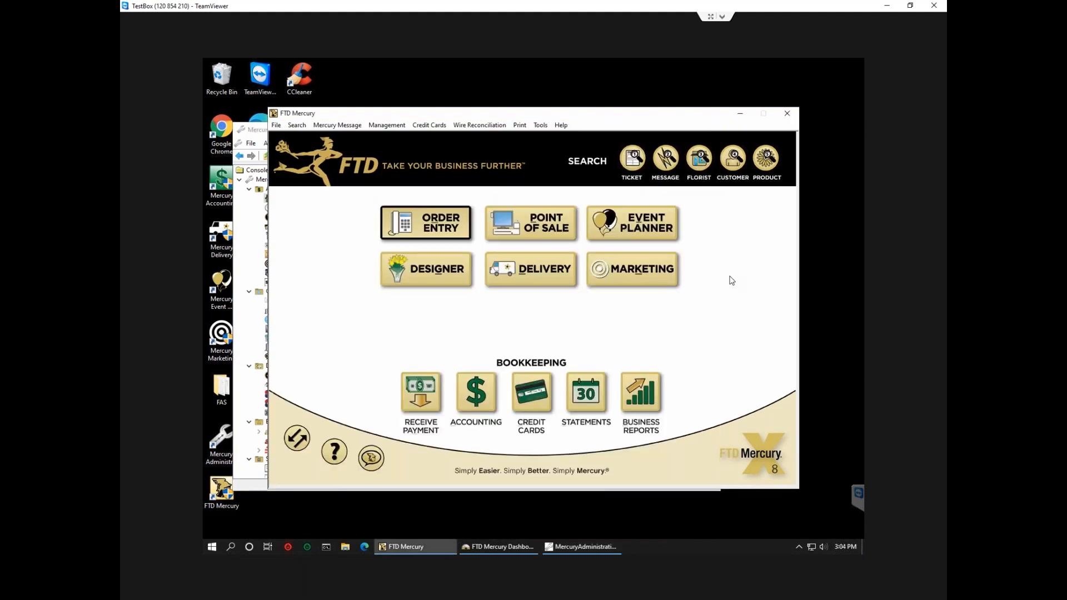
Start a new Order Entry sale and check that its Payments type defaults to Credit.
click(417, 230)
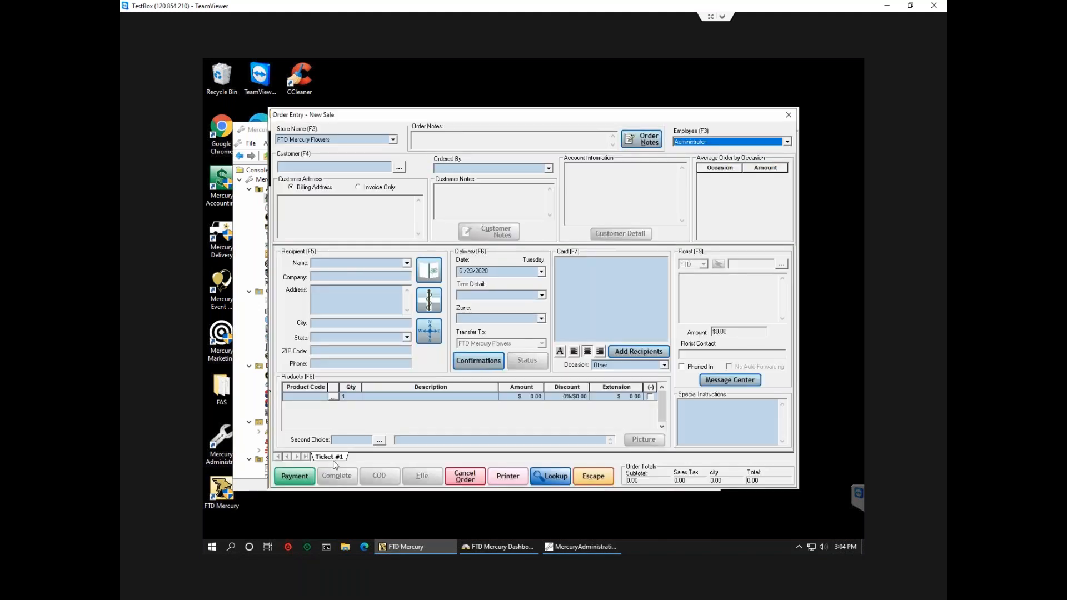
click(291, 478)
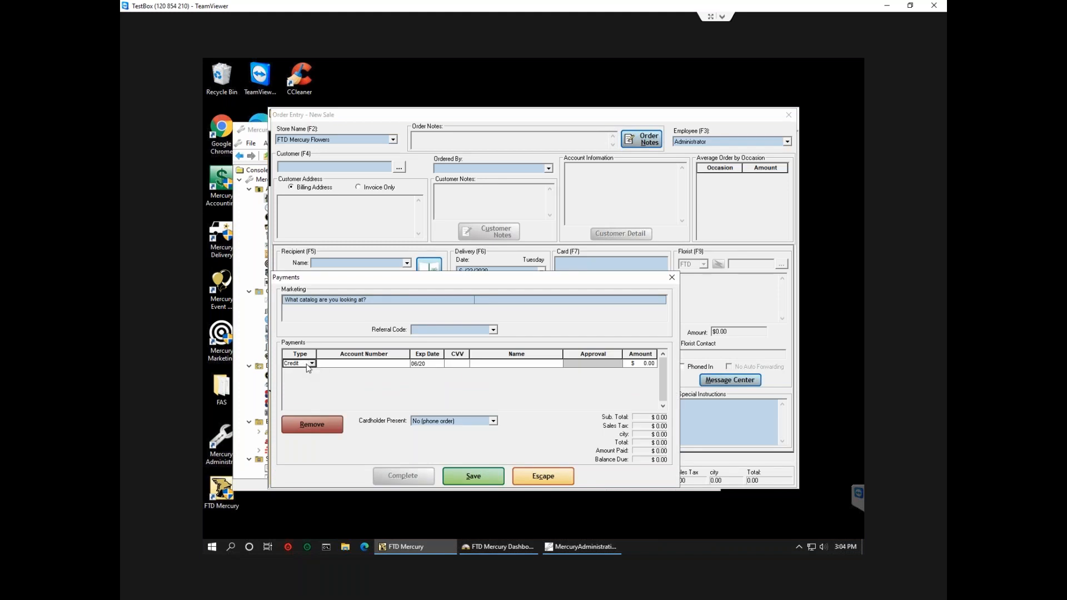
click(311, 365)
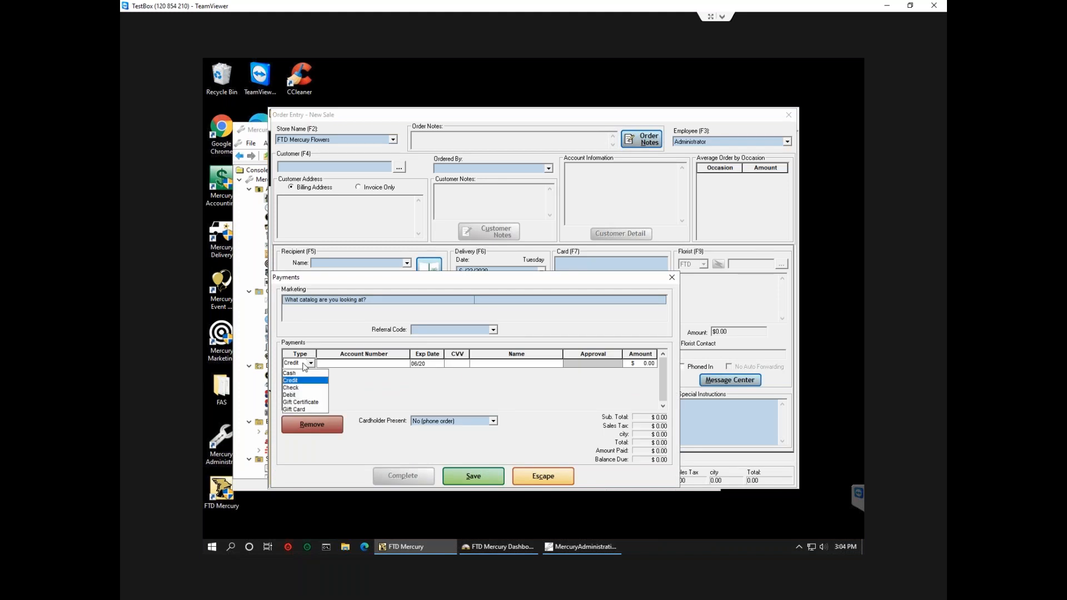
click(254, 343)
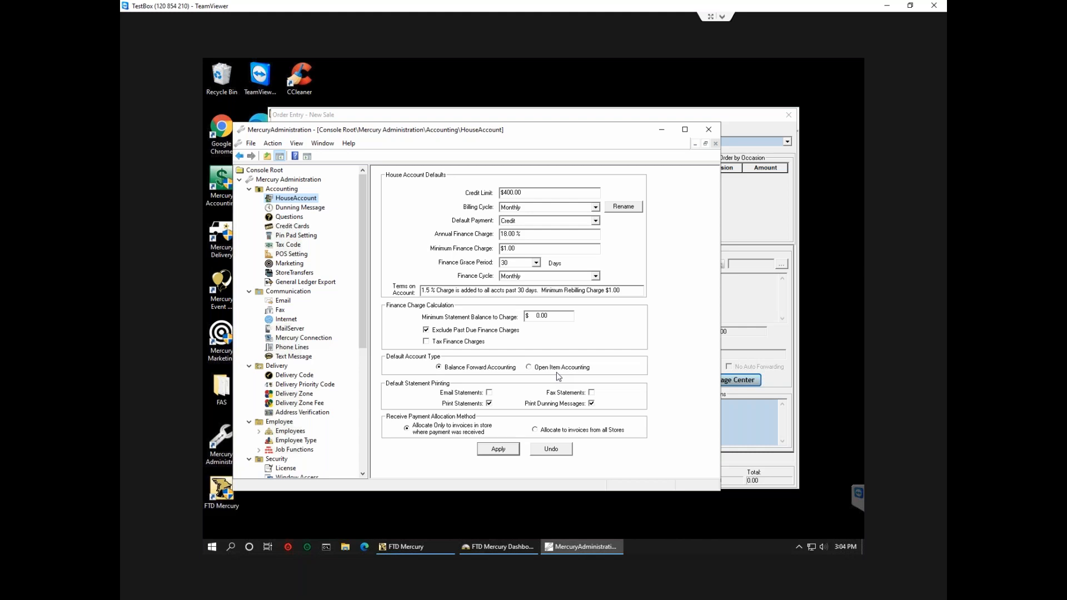
Apply the House Account defaults and view the Tax Code table with OH, TE, CS, IC, NT.
click(482, 449)
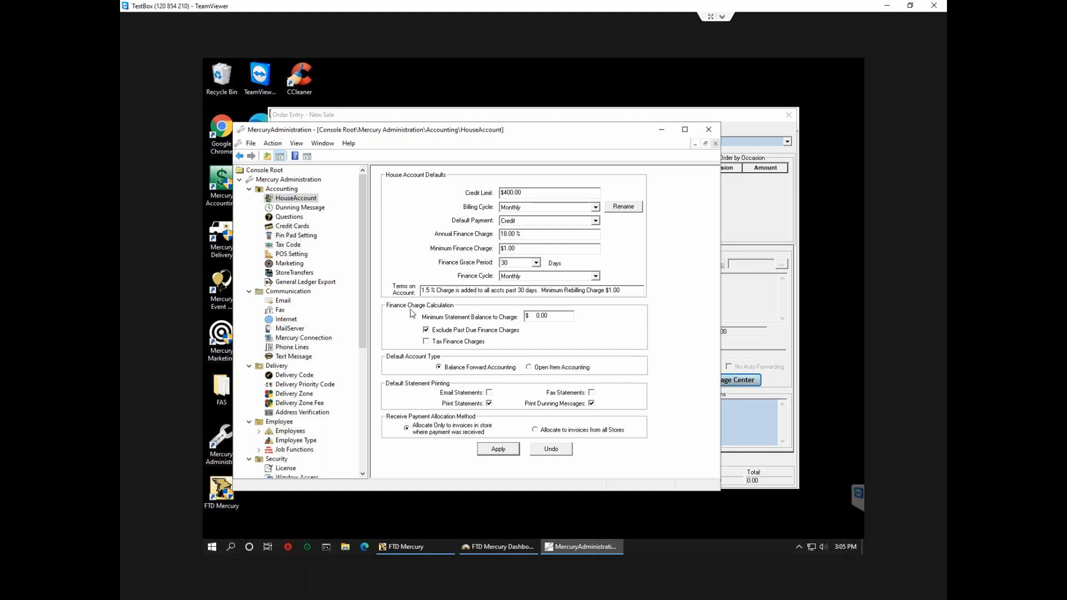
click(293, 249)
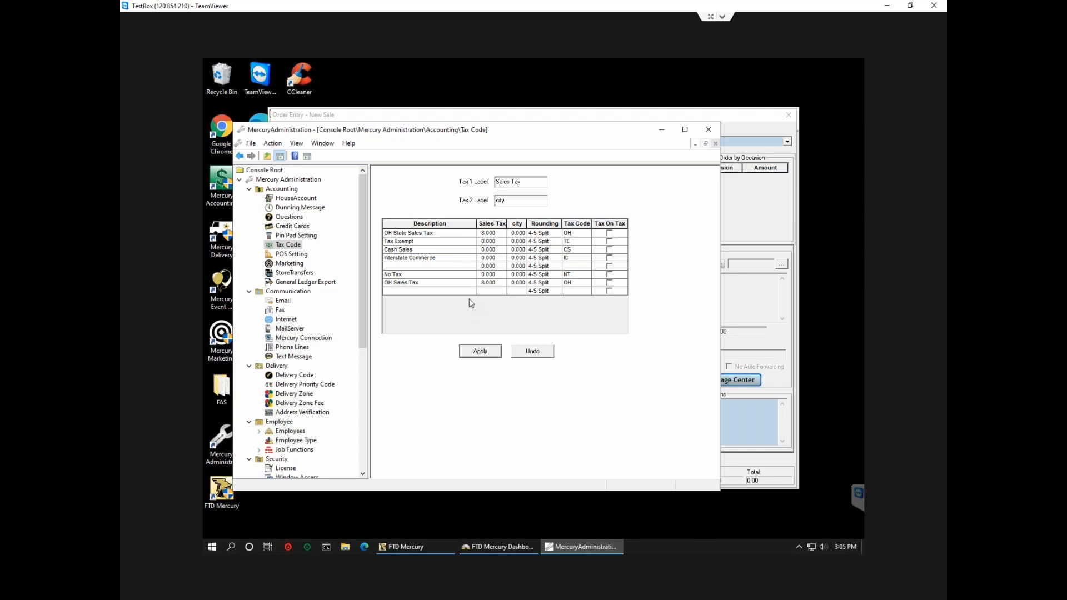
View the POS Setting page and select the 'Like us on Facebook!' receipt trailer text.
click(292, 254)
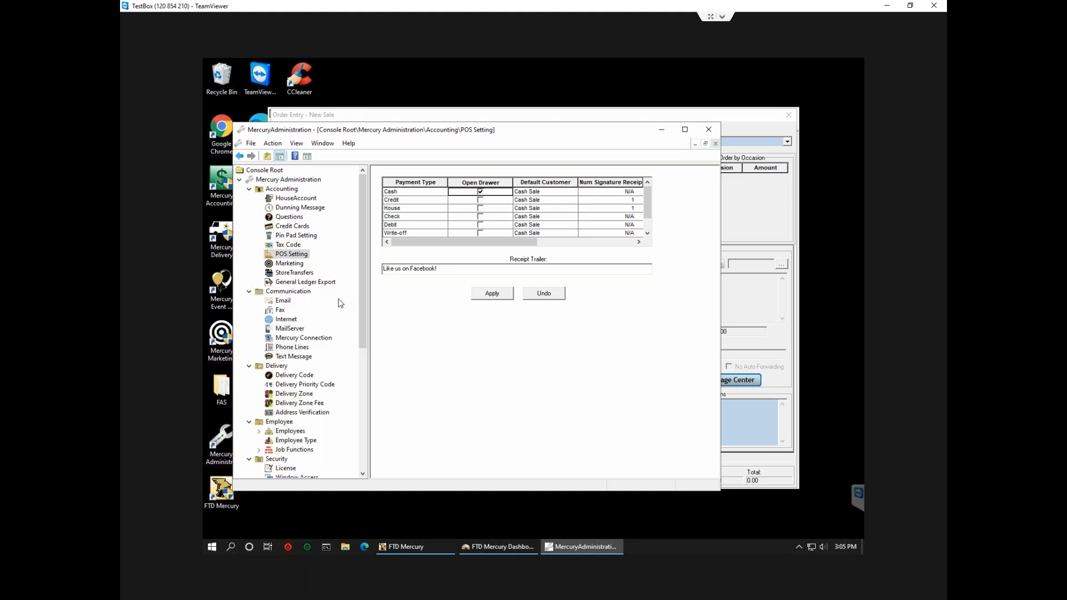
drag(442, 268, 382, 269)
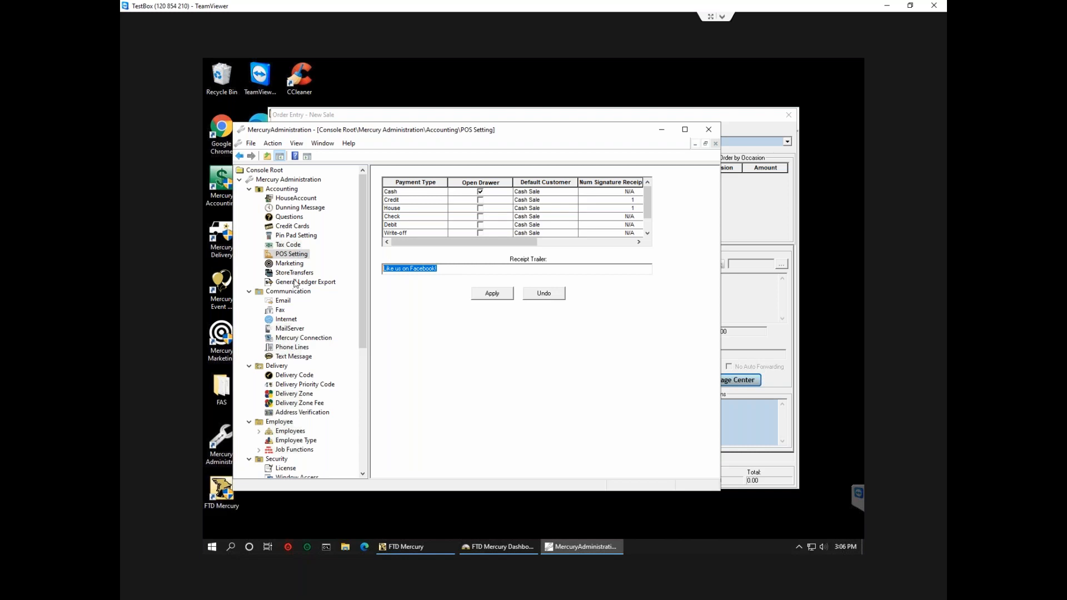
View the Email settings, then collapse Accounting and Communication to show the Communication overview.
click(284, 301)
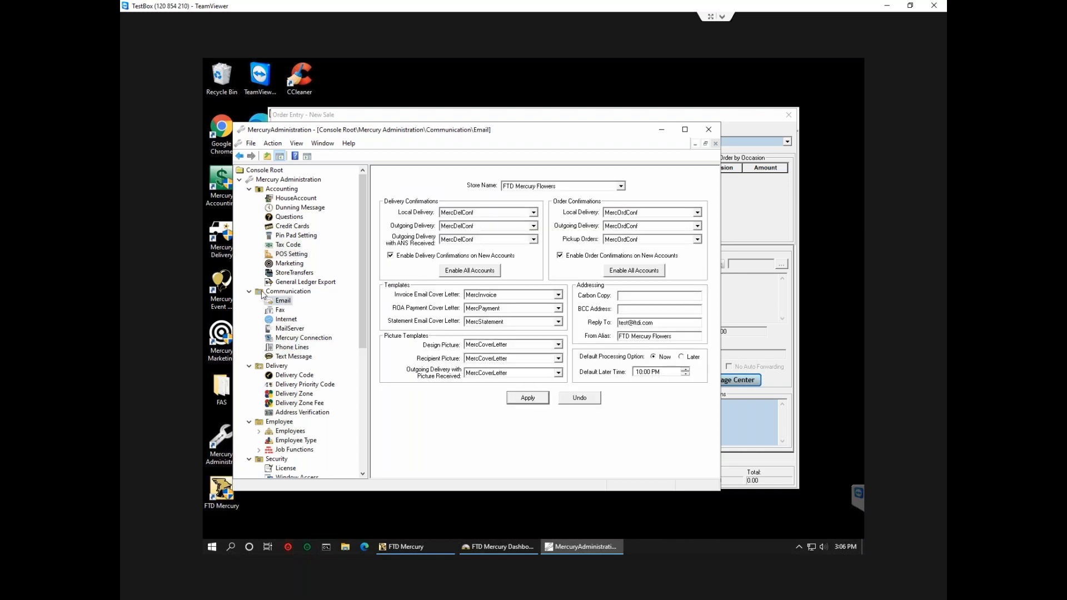
click(249, 189)
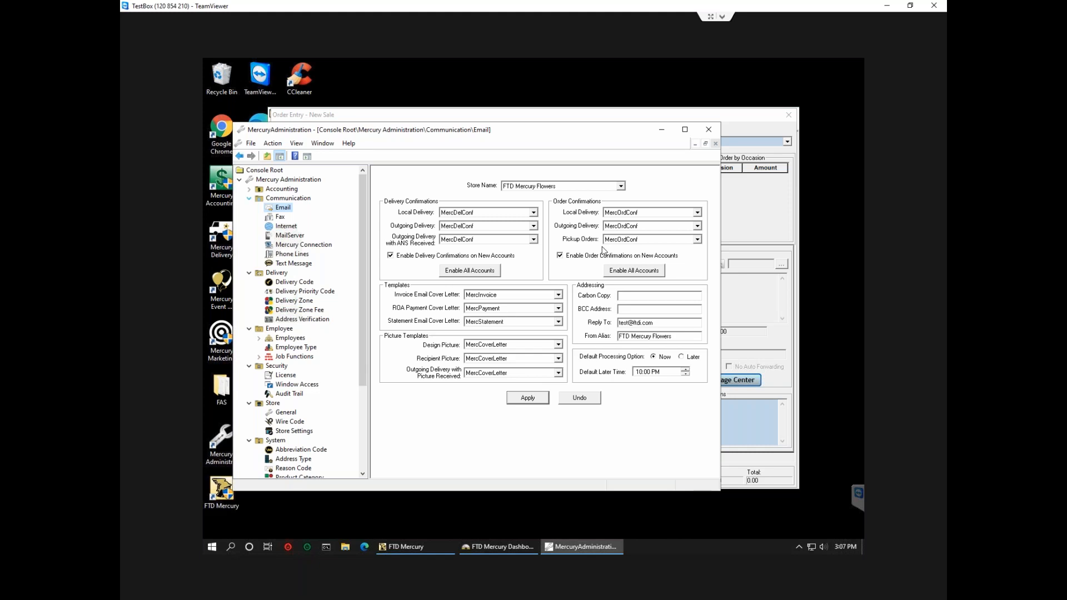
click(249, 199)
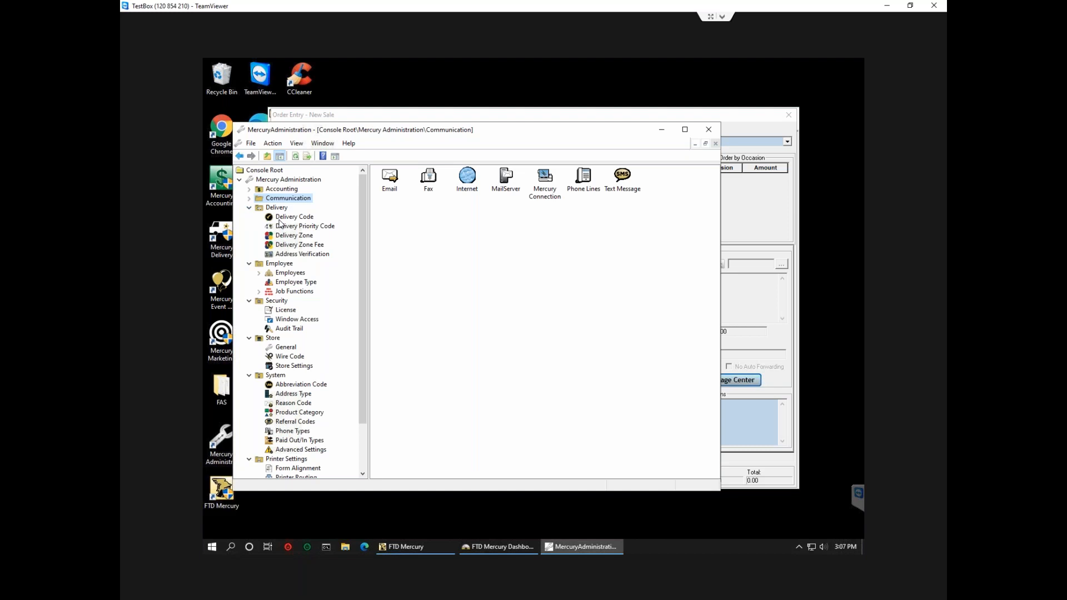
Show the Delivery Priority Code table with AM at $10.00 and RUSH at $25.00 surcharge.
click(298, 229)
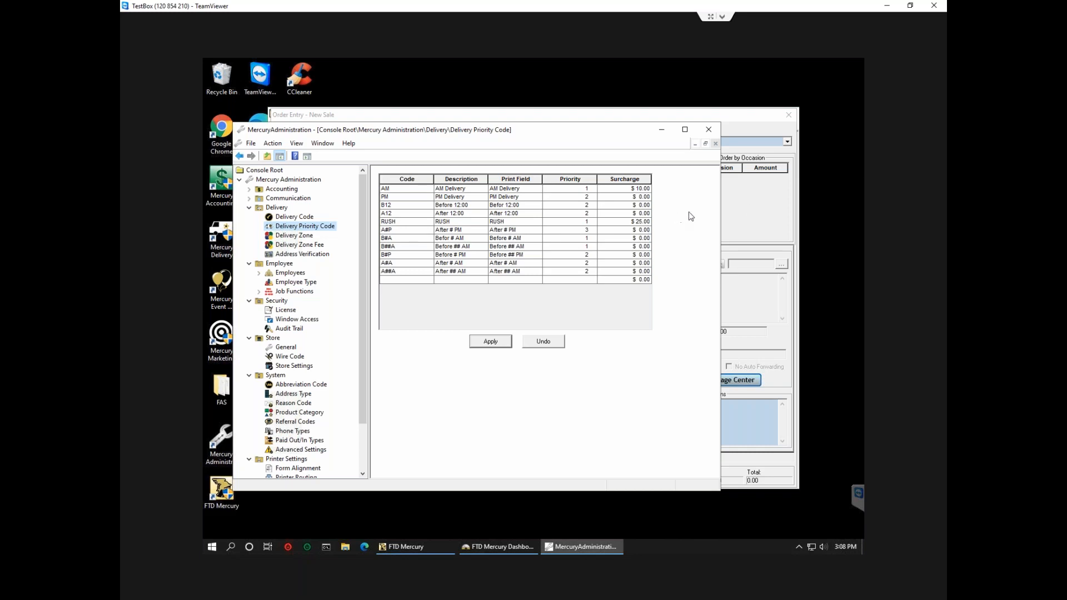
Decline the Mercury.exe restart prompt and close the Payments window, leaving the Order Entry form.
click(744, 205)
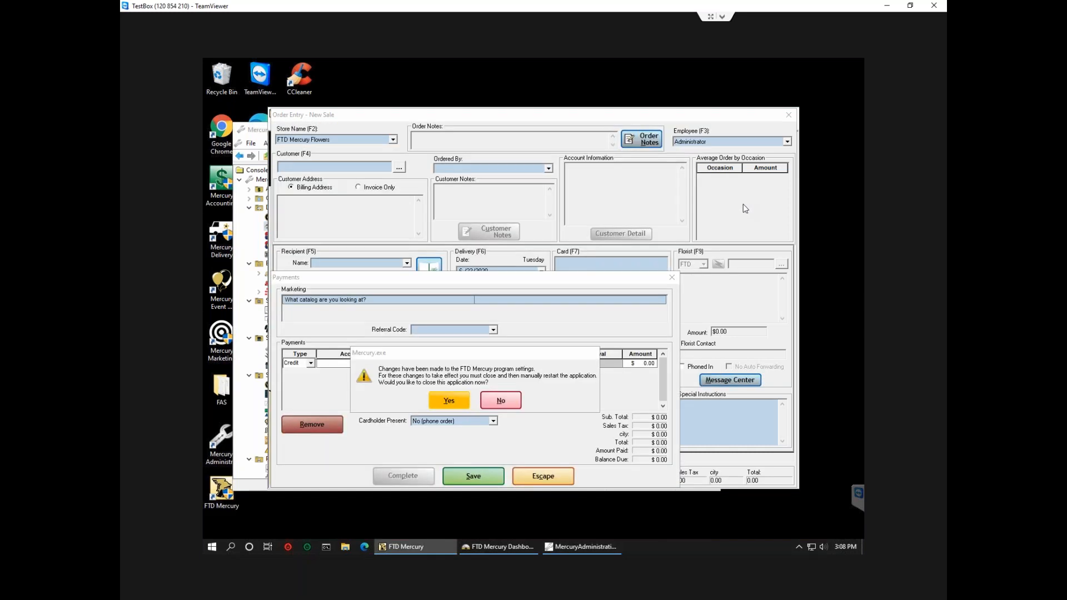
click(490, 401)
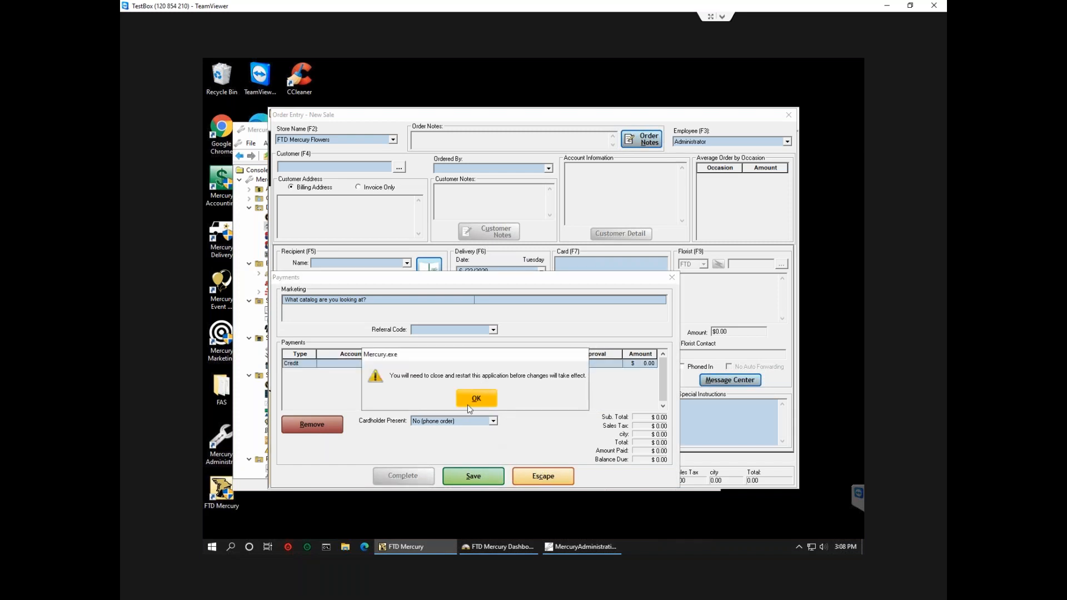
click(470, 401)
click(534, 476)
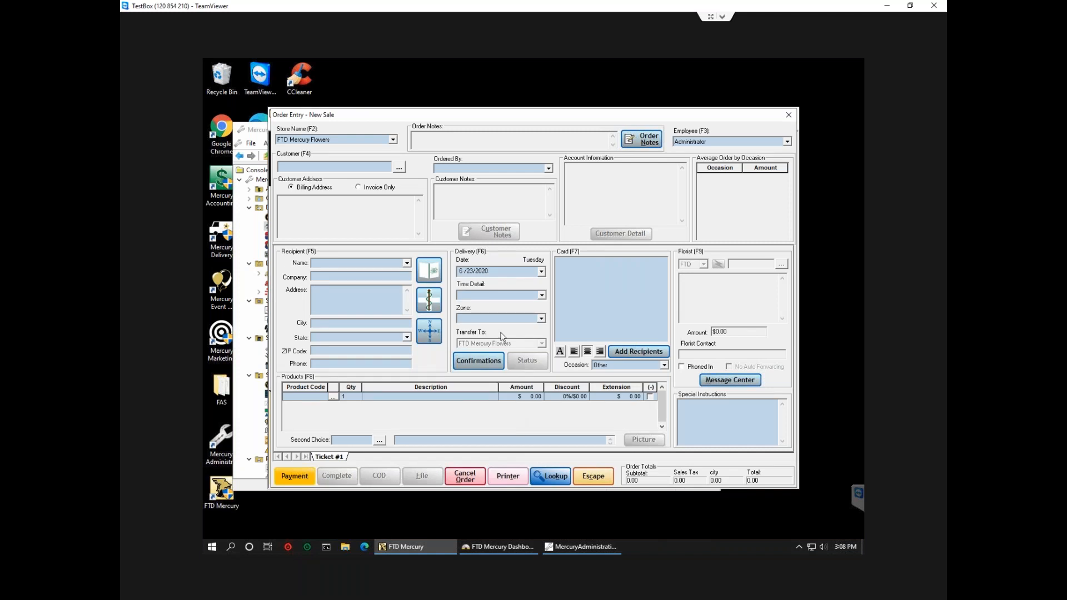
Set the sale's zone to Lakewood and time detail to RUSH, giving a $35.00 delivery charge.
click(540, 318)
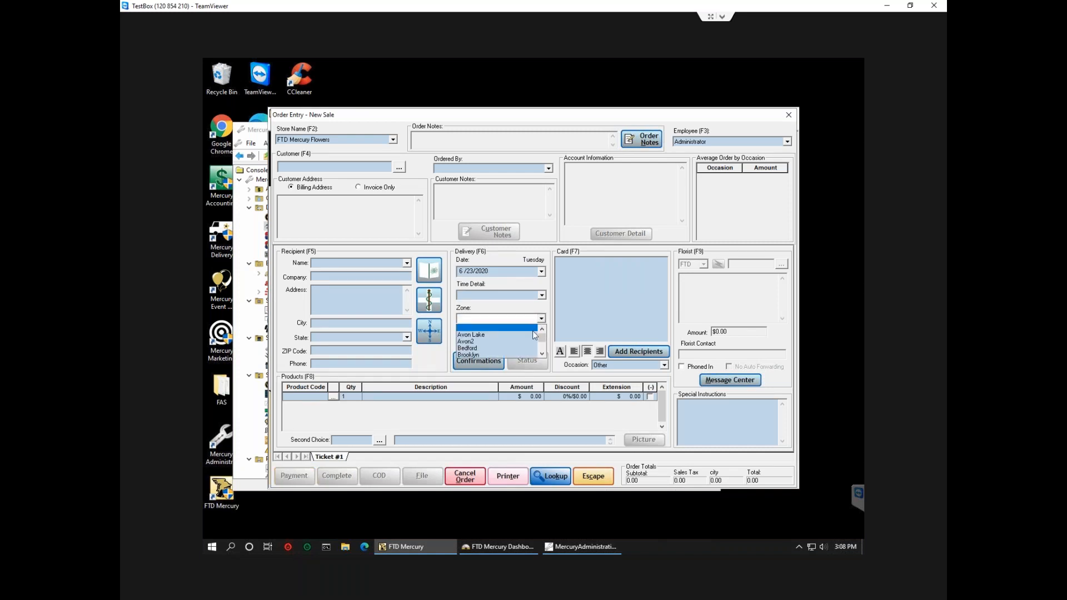
key(l)
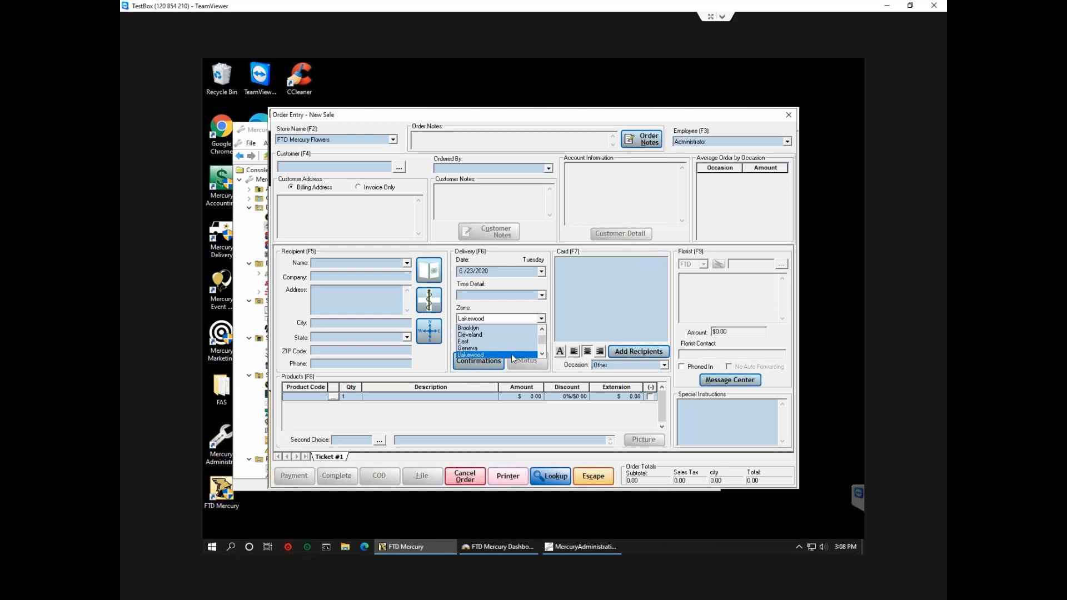
click(580, 332)
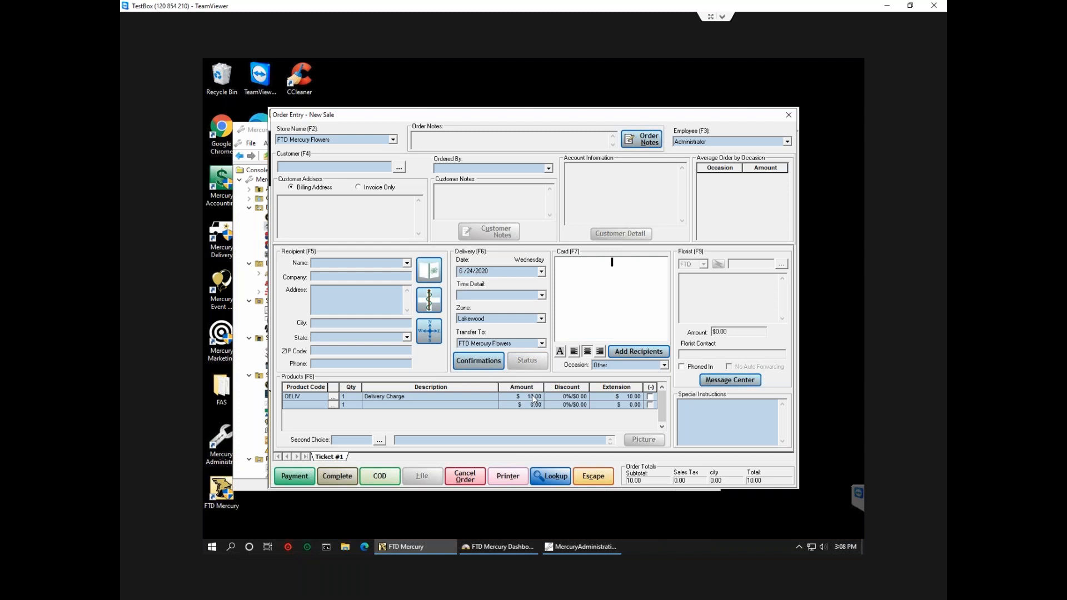
click(541, 295)
text(ru)
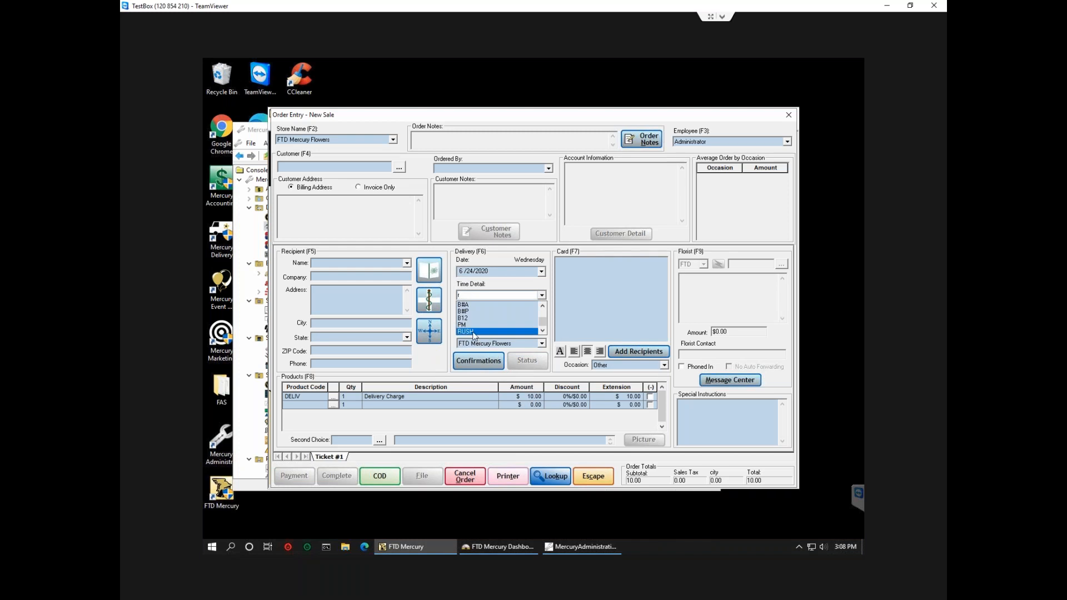
key(Tab)
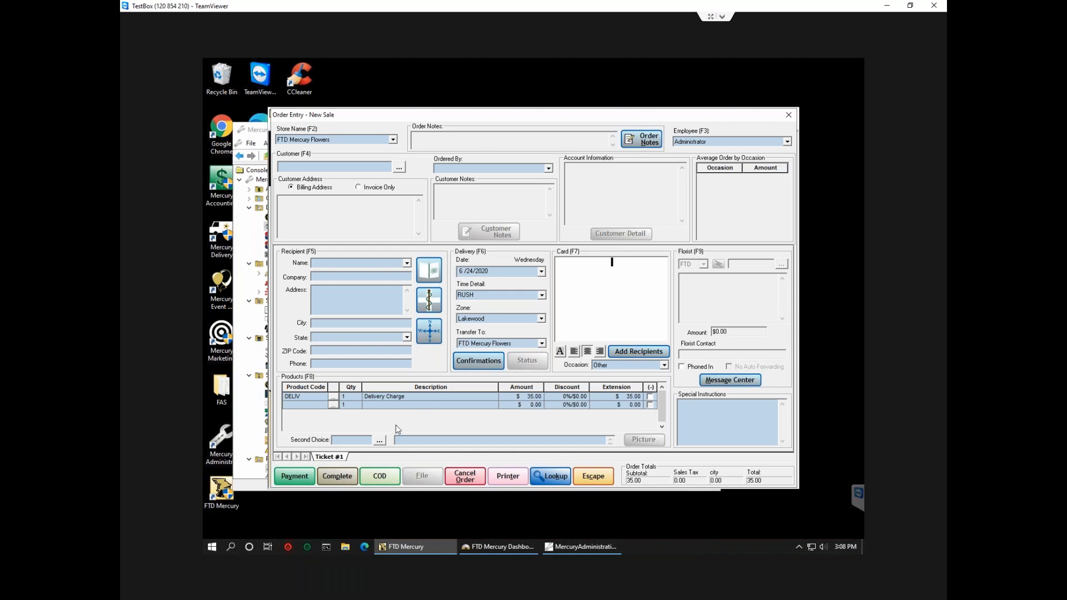
click(248, 423)
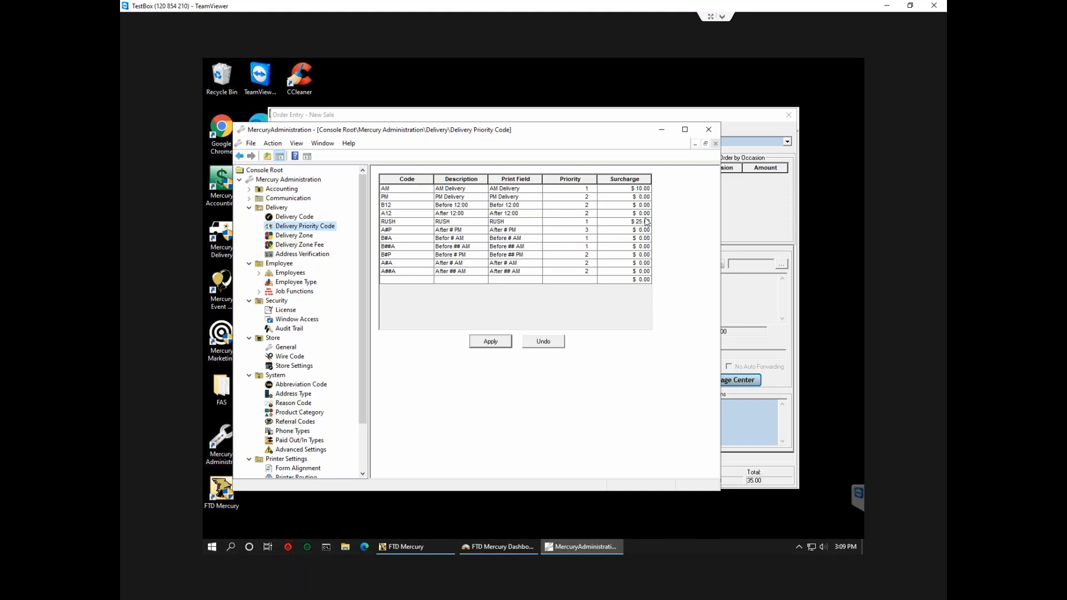
Show the Delivery Zone table, with zones like Lakewood at $10.00 and Cleveland at $13.00.
click(303, 238)
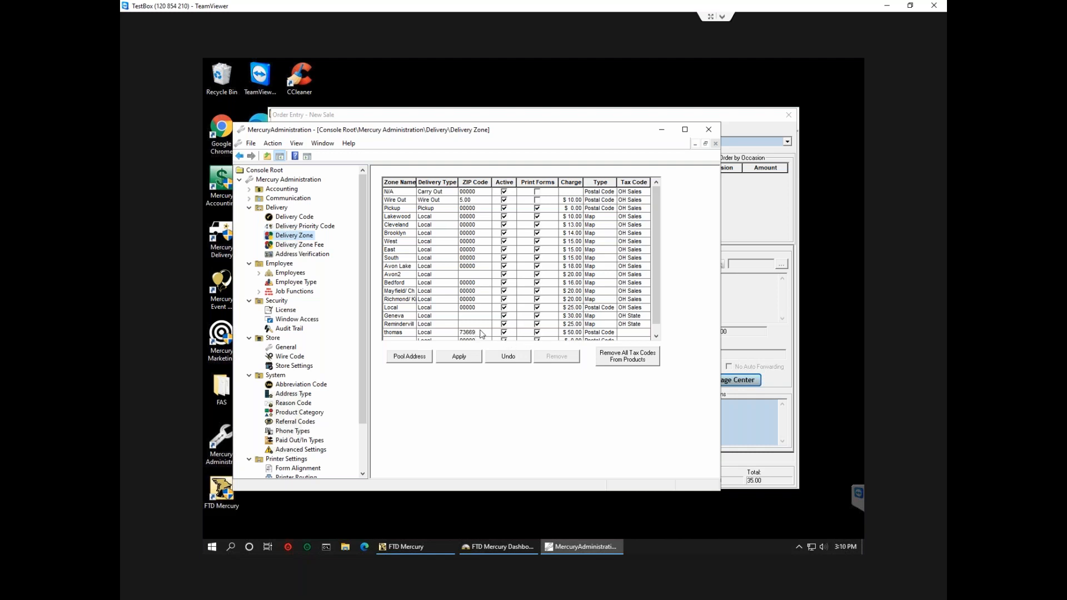
Review the Delivery Zone Fee grid and Delivery Zone table, then show the Delivery overview.
click(298, 248)
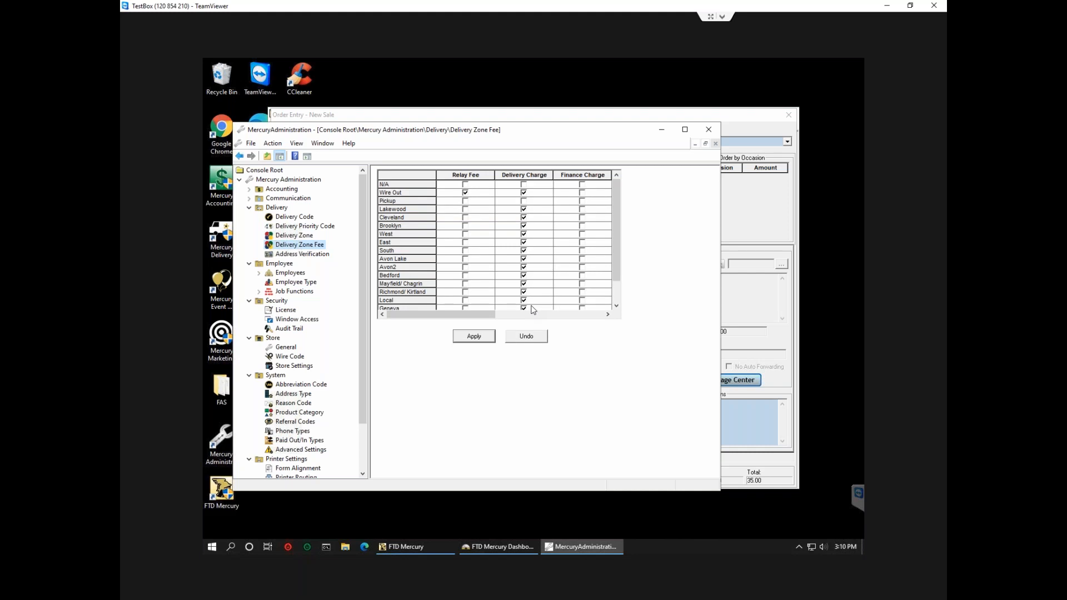
click(747, 335)
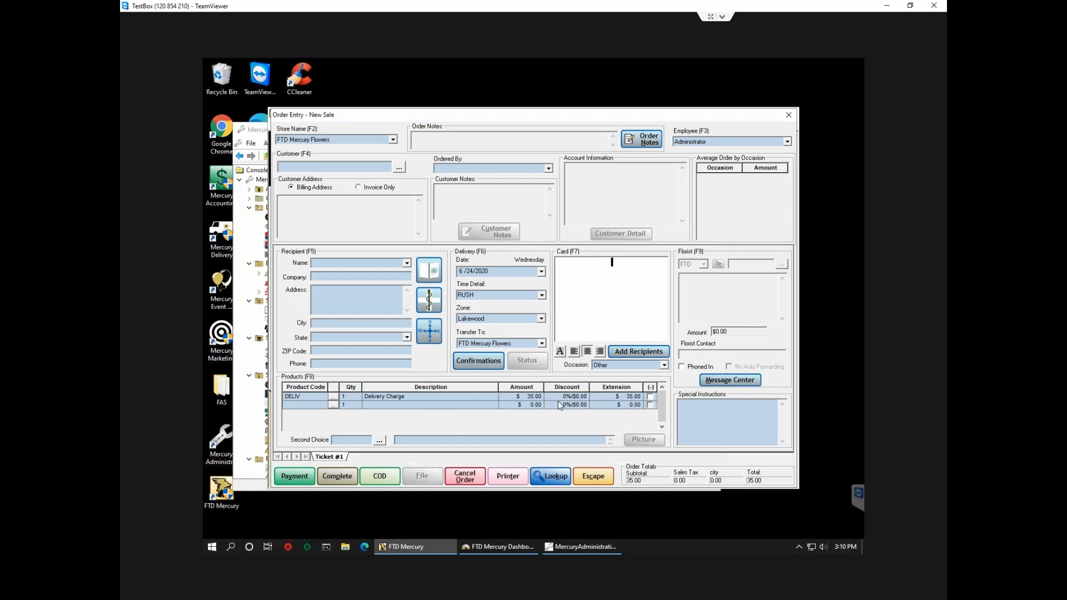
click(249, 411)
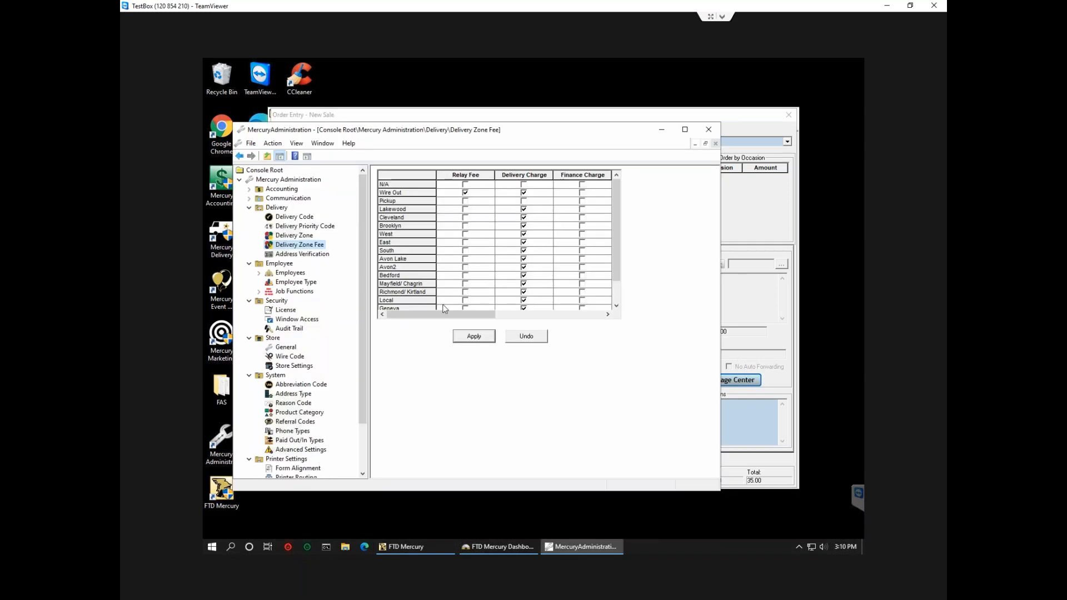
scroll(615, 276, down, 1)
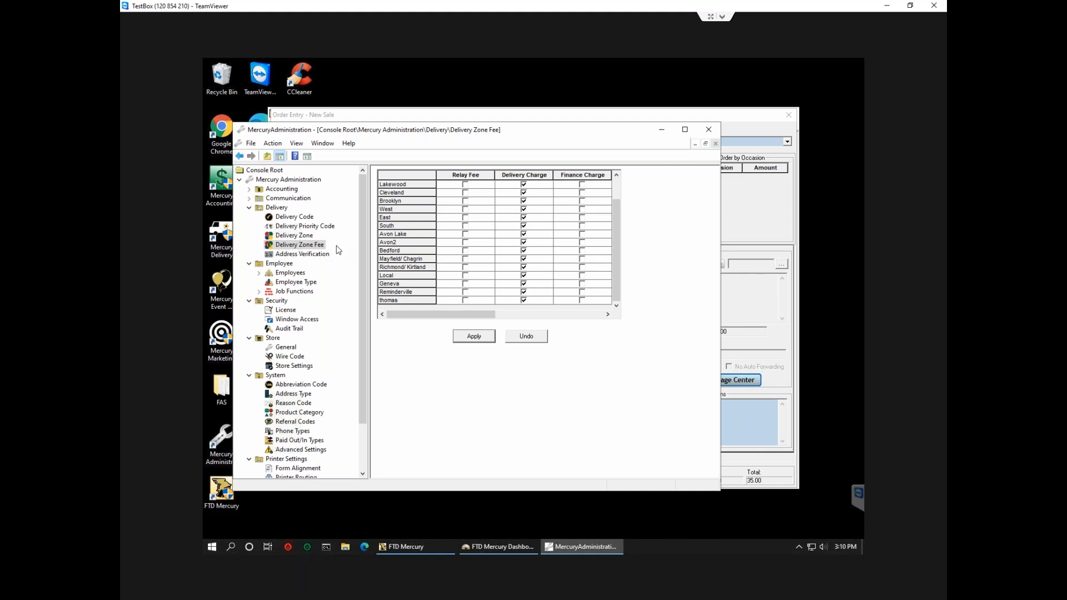
click(309, 239)
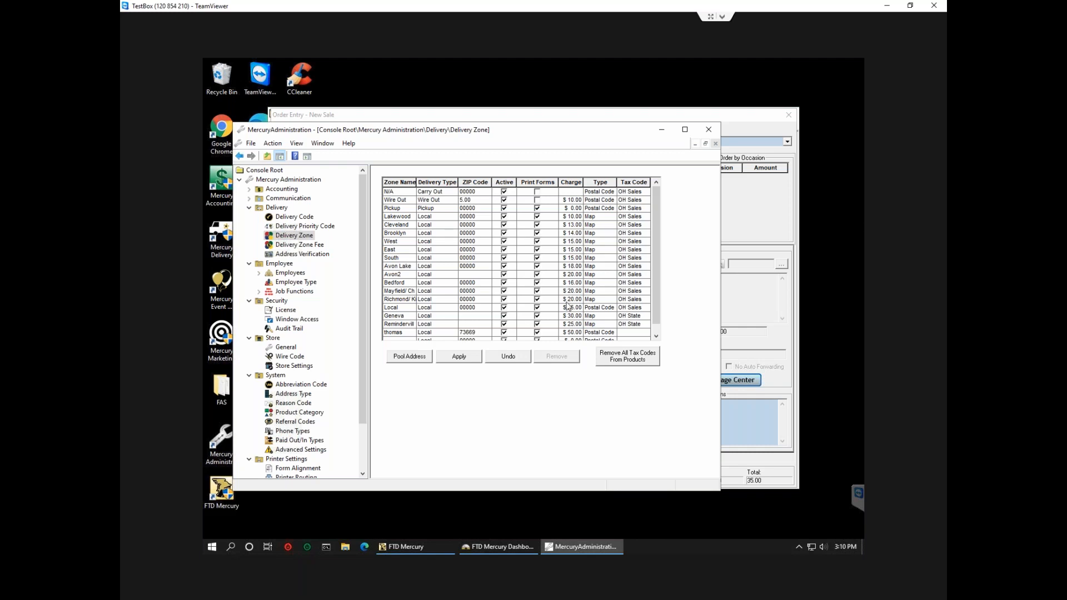
click(250, 210)
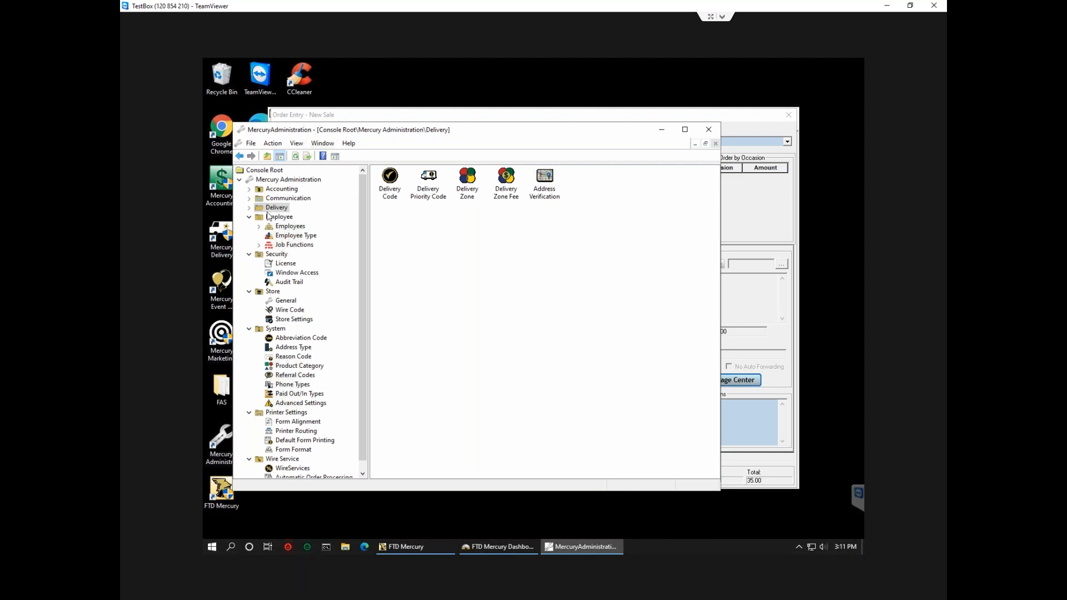
Add a New Employee record to the Employees list via New > Employee and confirm.
click(279, 217)
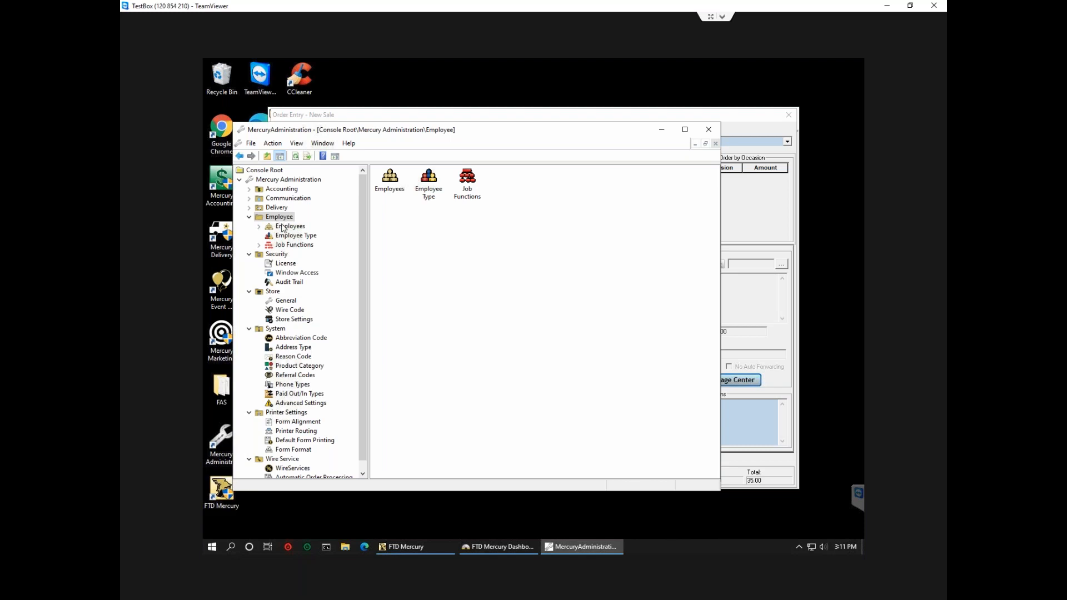
click(282, 227)
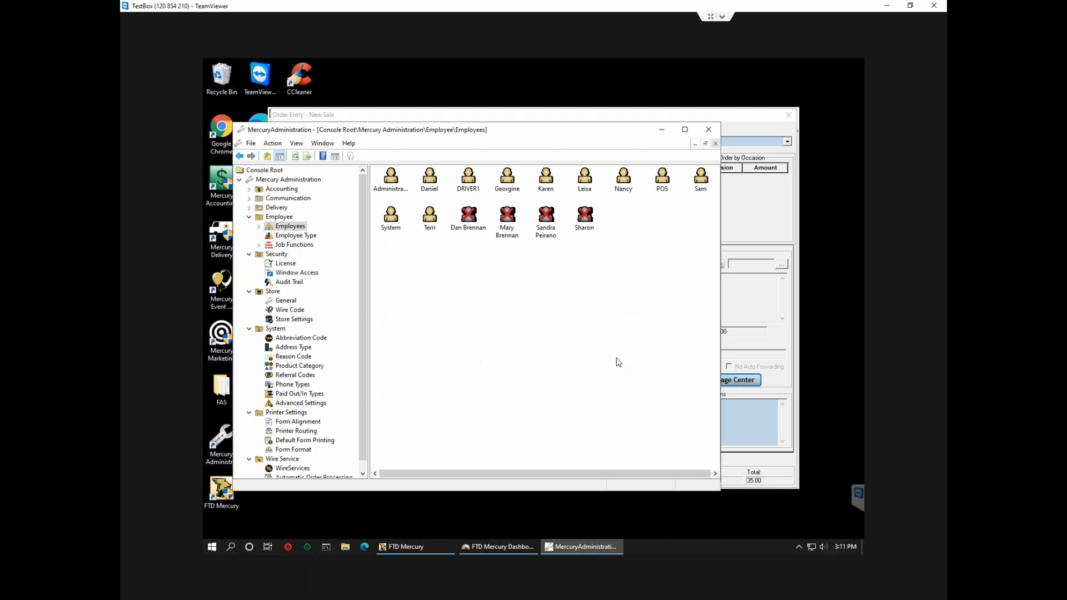
right_click(479, 300)
mouse_move(506, 303)
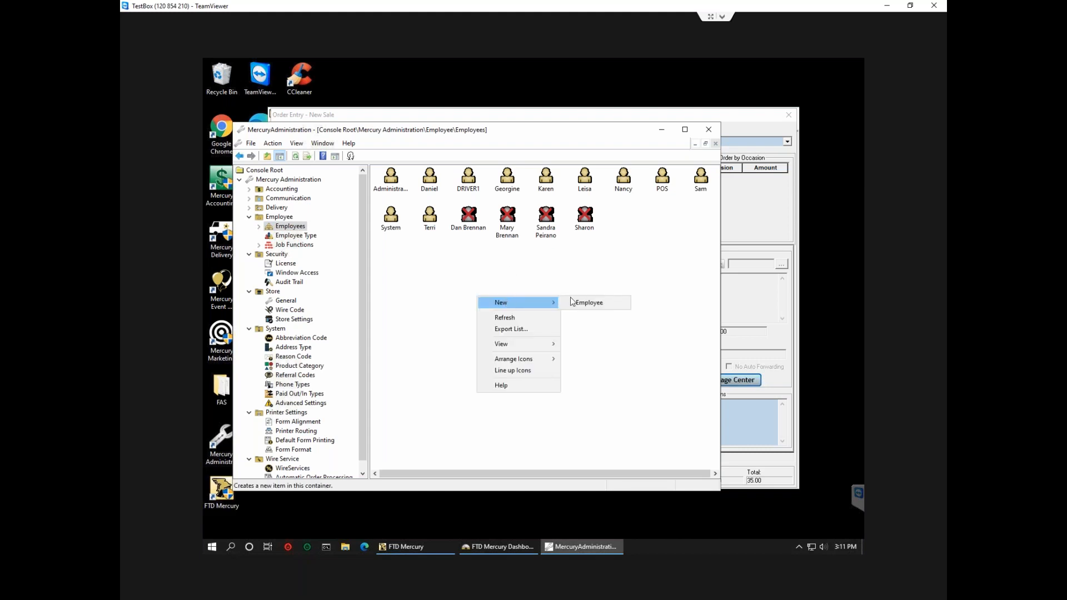
click(573, 303)
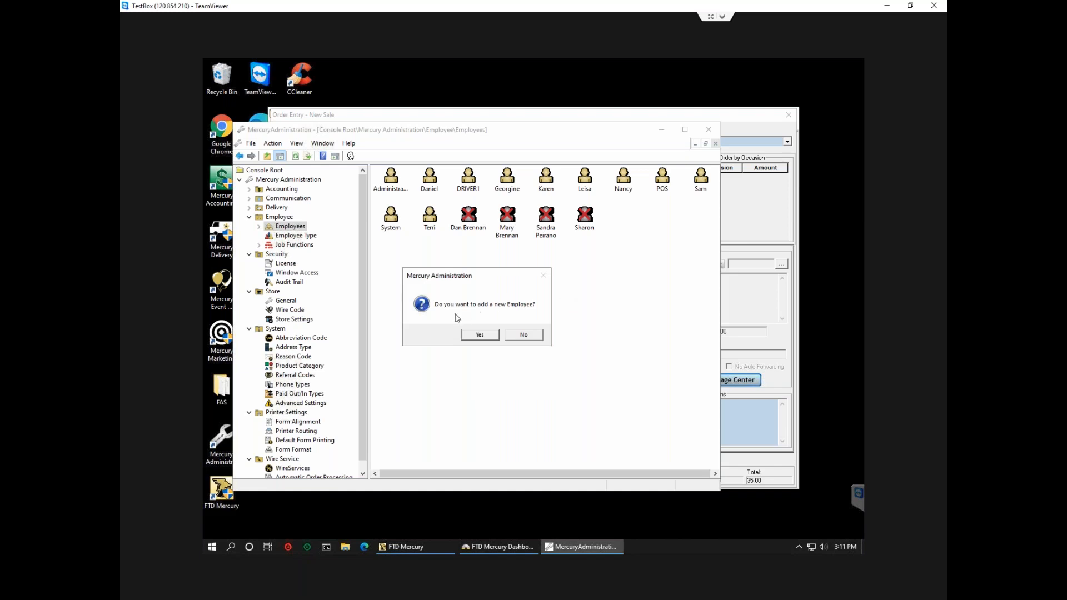
click(489, 336)
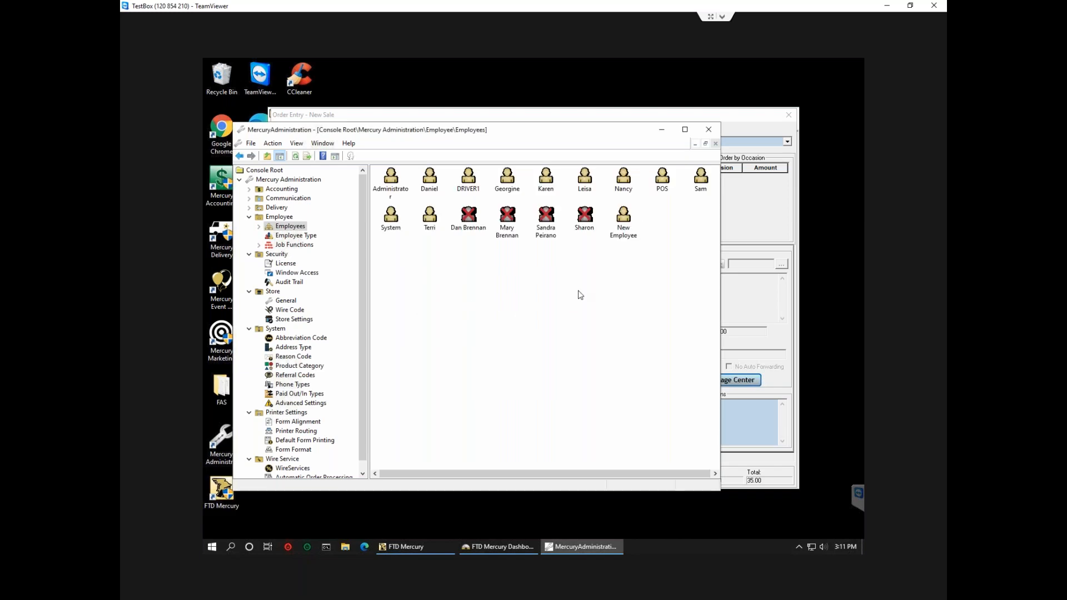
Enter the new employee's name, matching login name, password and password confirmation.
double_click(626, 222)
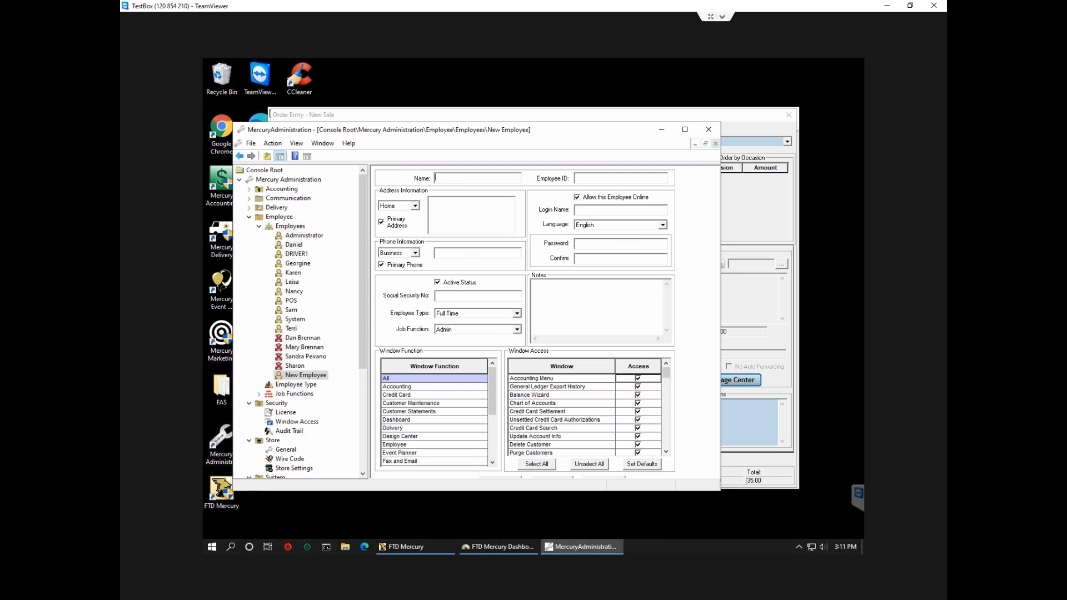
text(Joh)
text(hn)
text(***)
click(576, 259)
text(***)
click(684, 129)
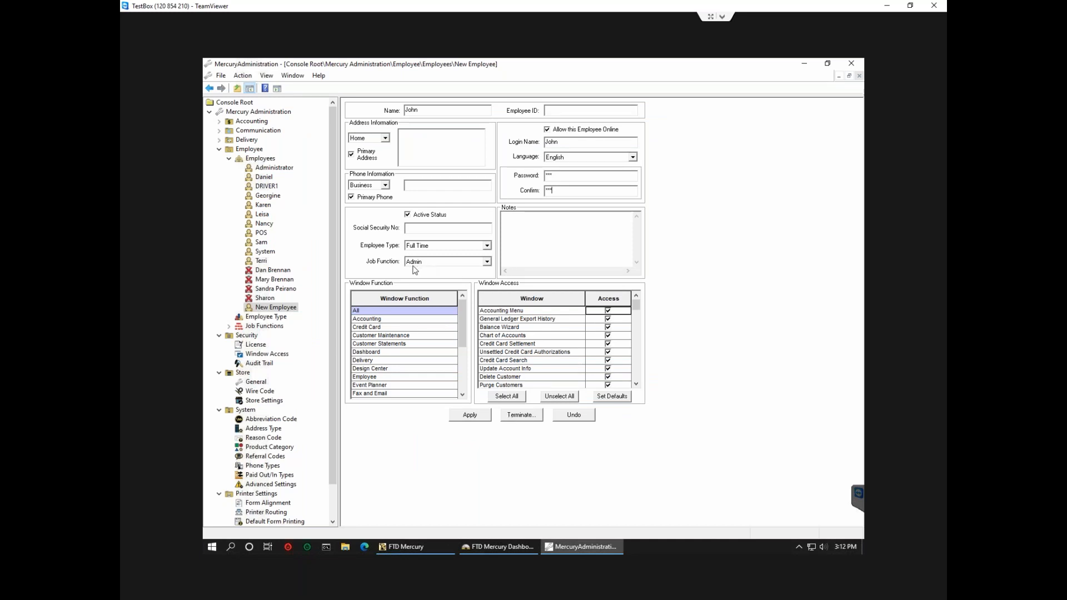
Set the job function to Designer and grant Credit Card Settlement and Unsettled Authorizations access.
click(487, 262)
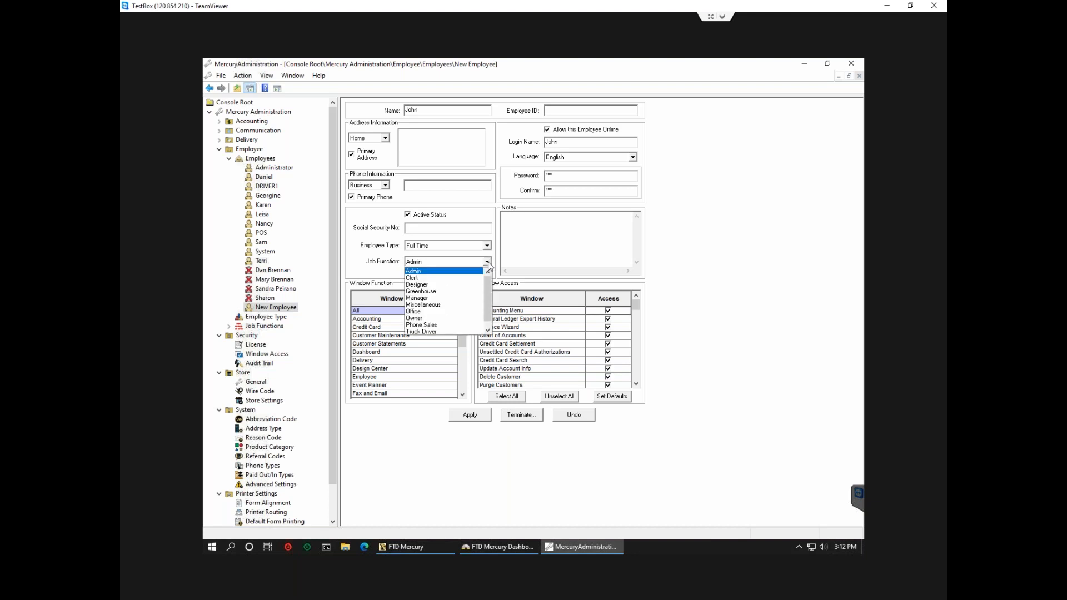
click(423, 279)
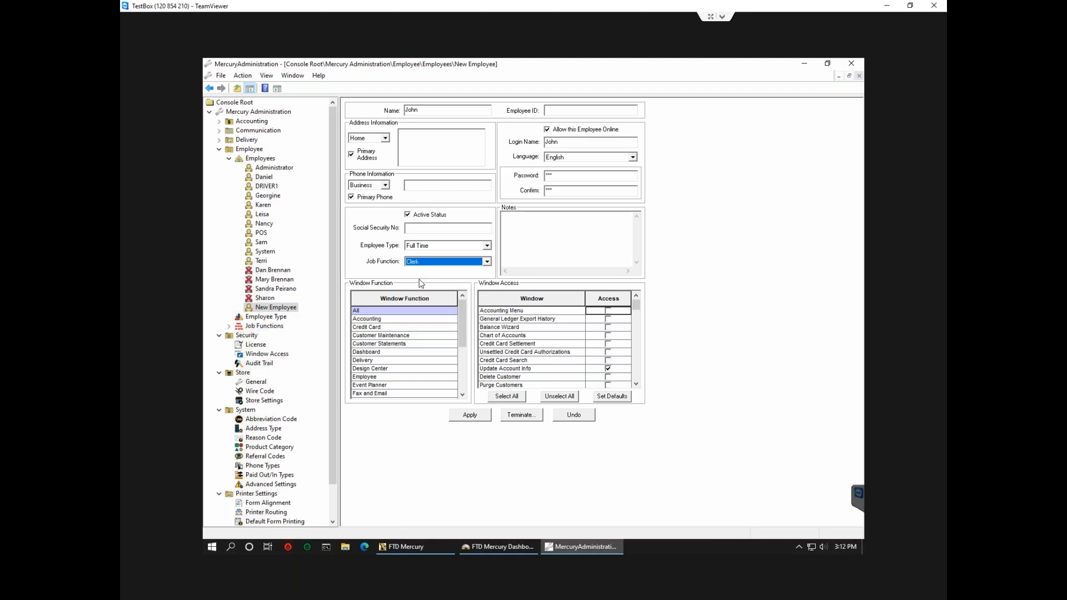
click(487, 261)
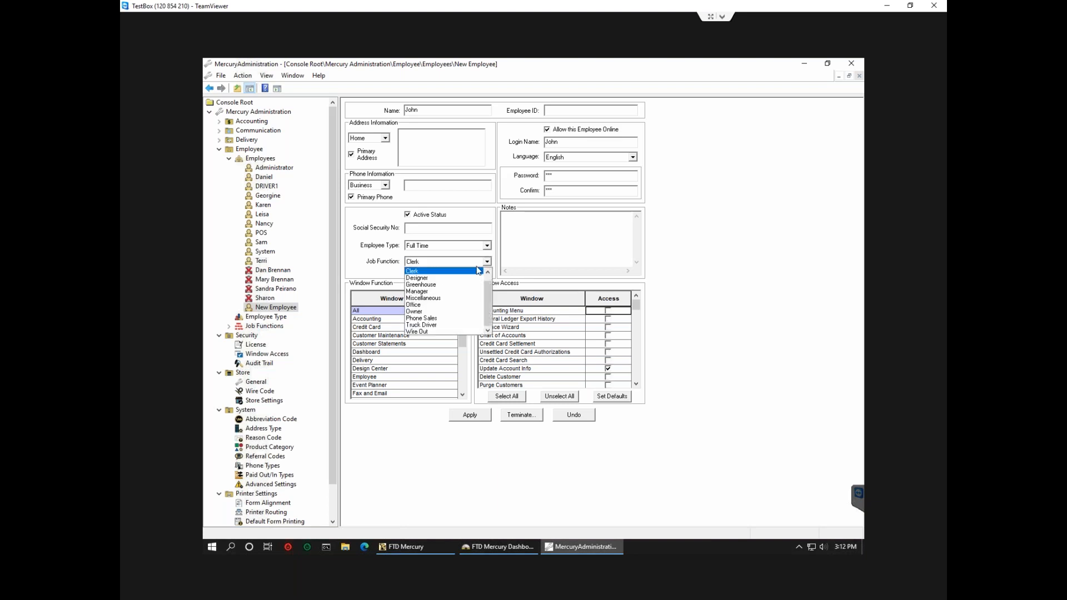
click(444, 280)
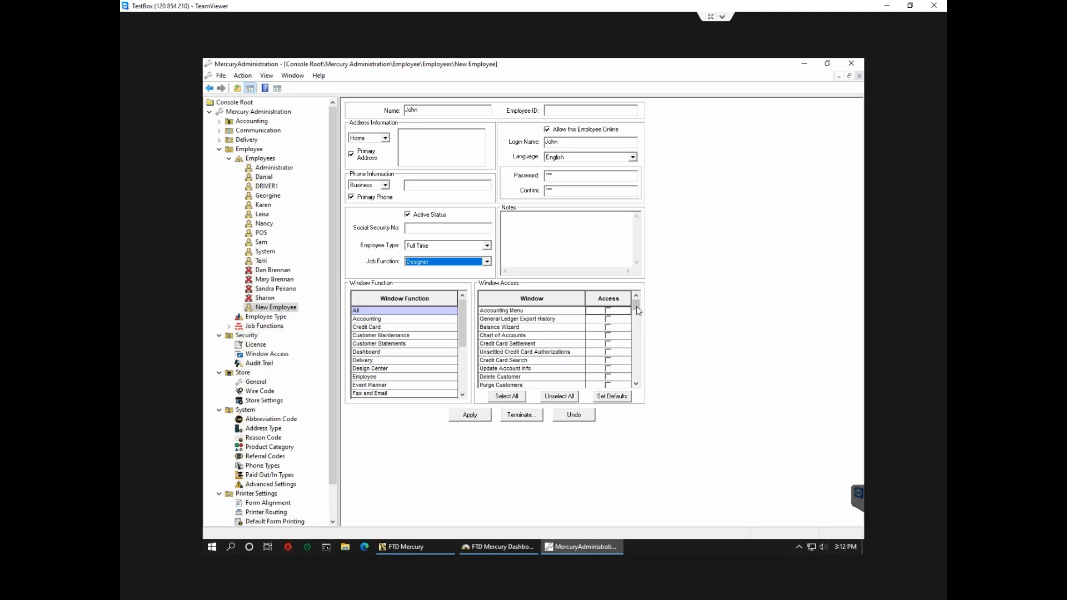
click(608, 343)
click(608, 351)
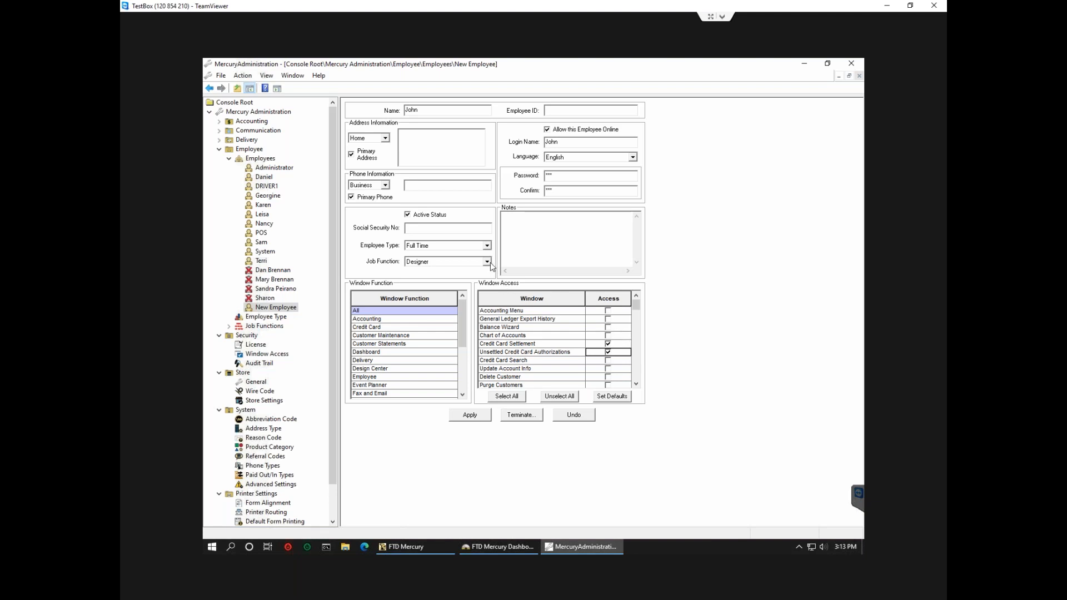
Grant the employee access to Wings Administration under System Administration.
click(462, 394)
scroll(460, 395, down, 1)
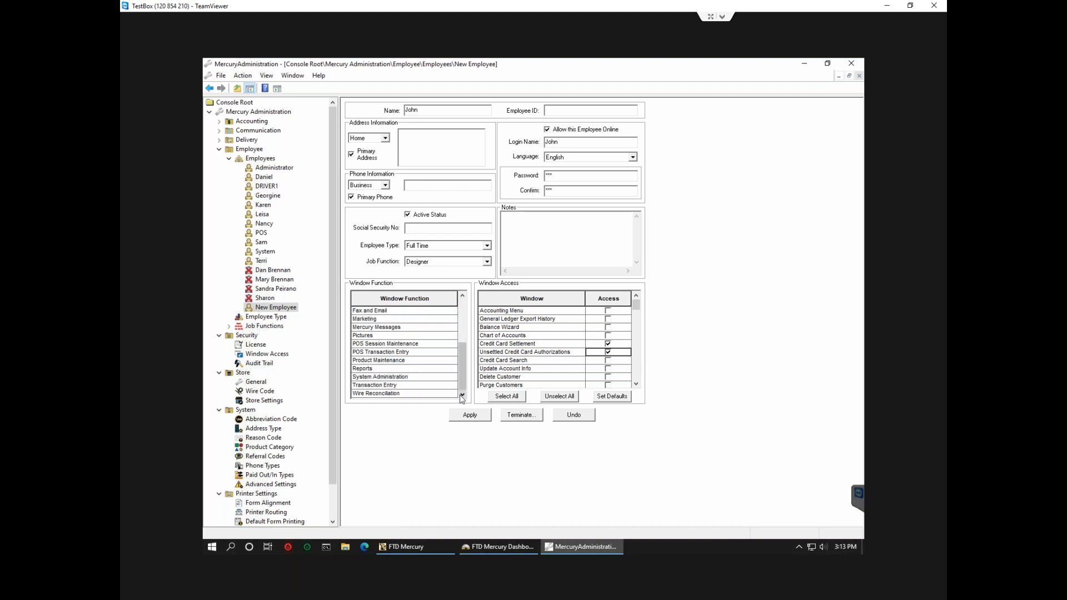
click(388, 377)
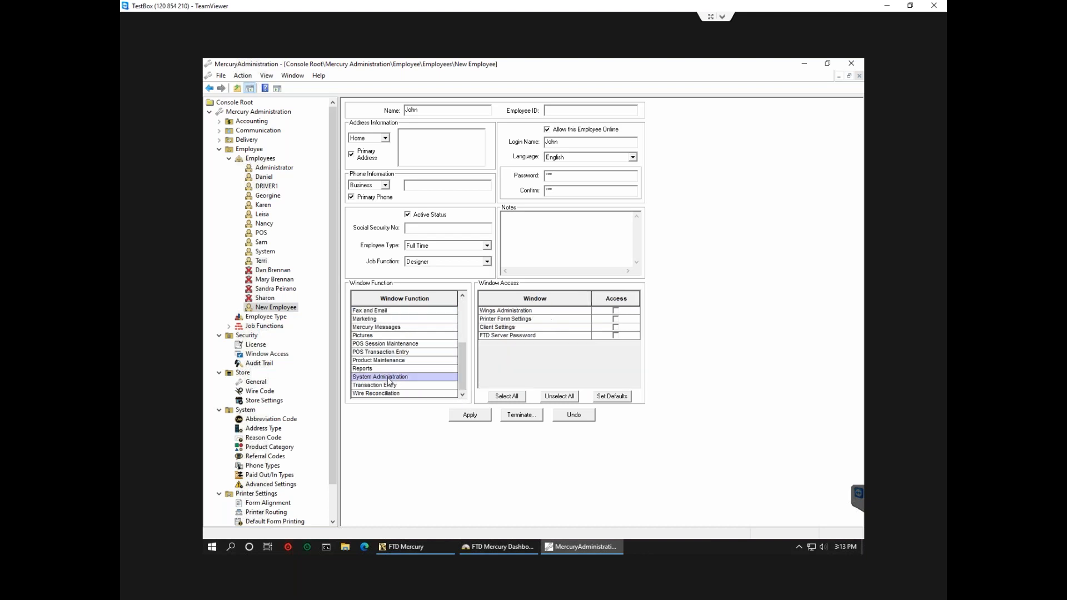
click(615, 311)
Change the job function to Admin and save the employee record.
click(486, 262)
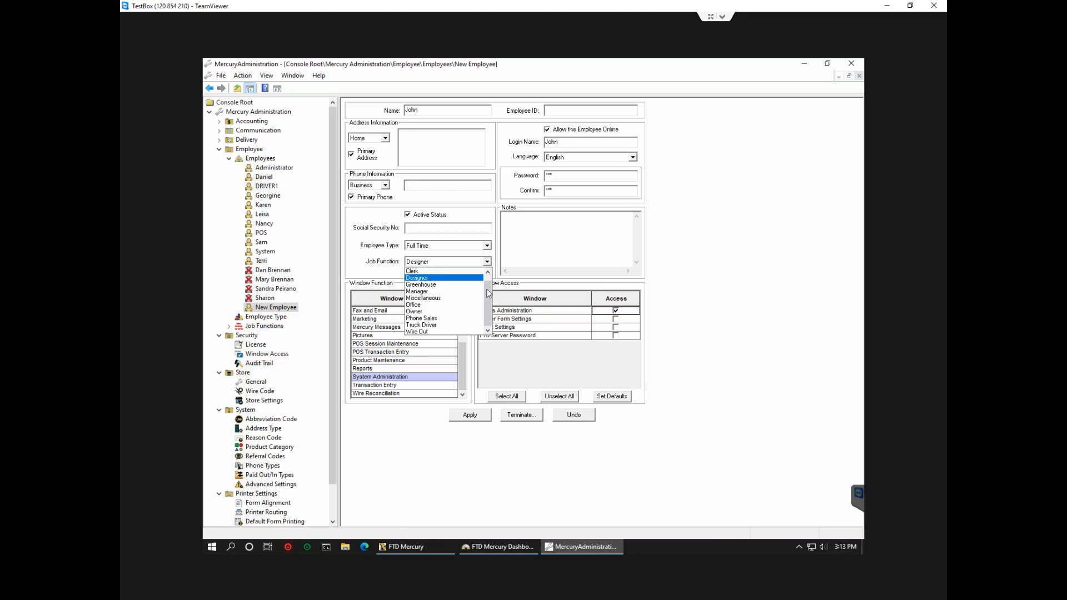
scroll(488, 272, up, 1)
click(440, 272)
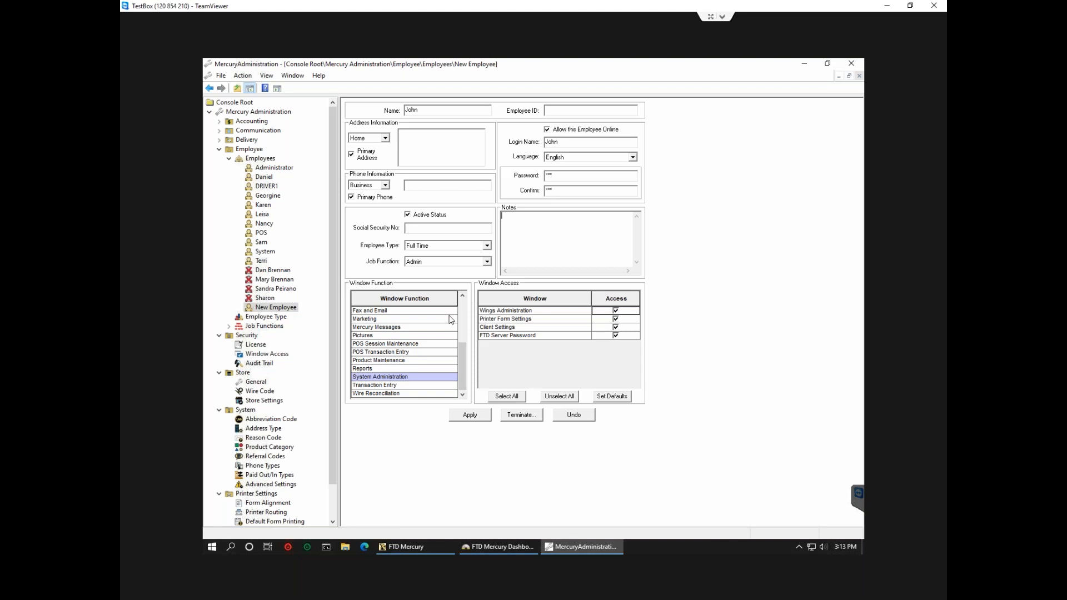
click(459, 360)
click(476, 416)
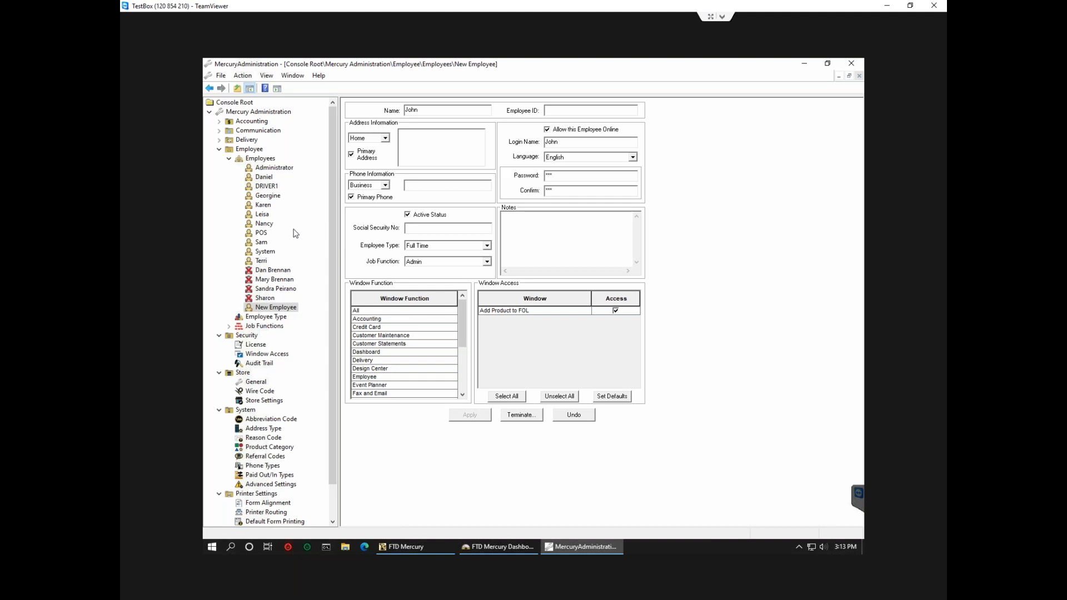
Terminate an existing employee on the shown date and return to the Employees list.
click(265, 224)
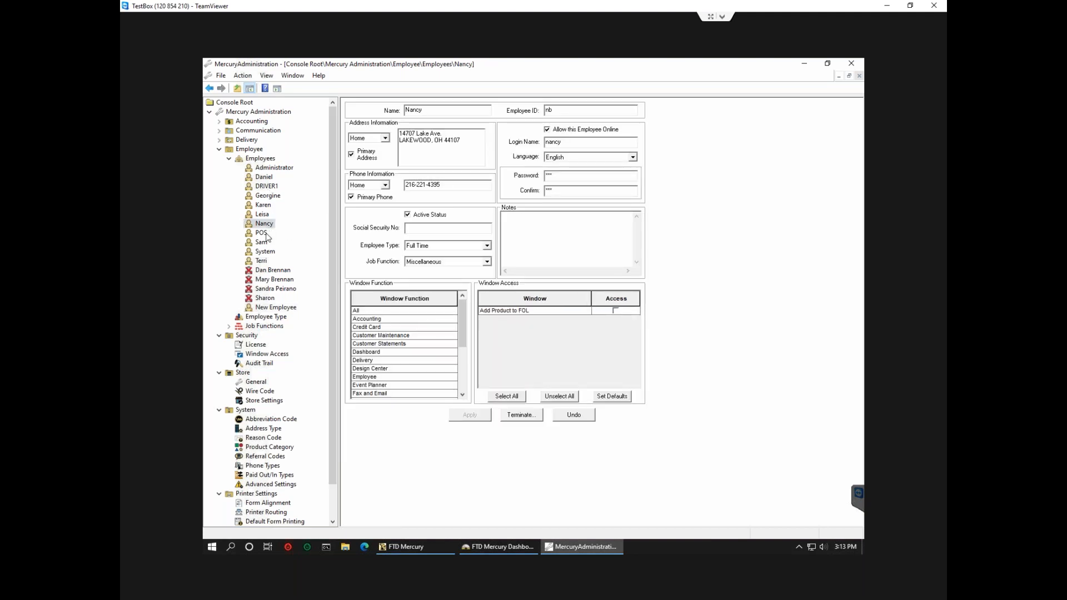
click(521, 415)
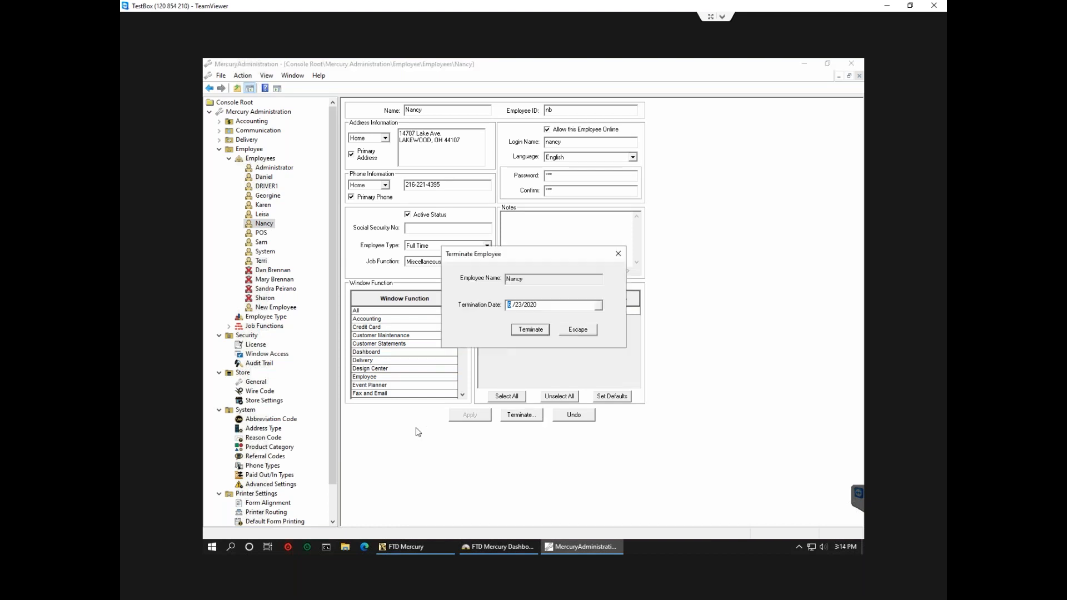
click(538, 332)
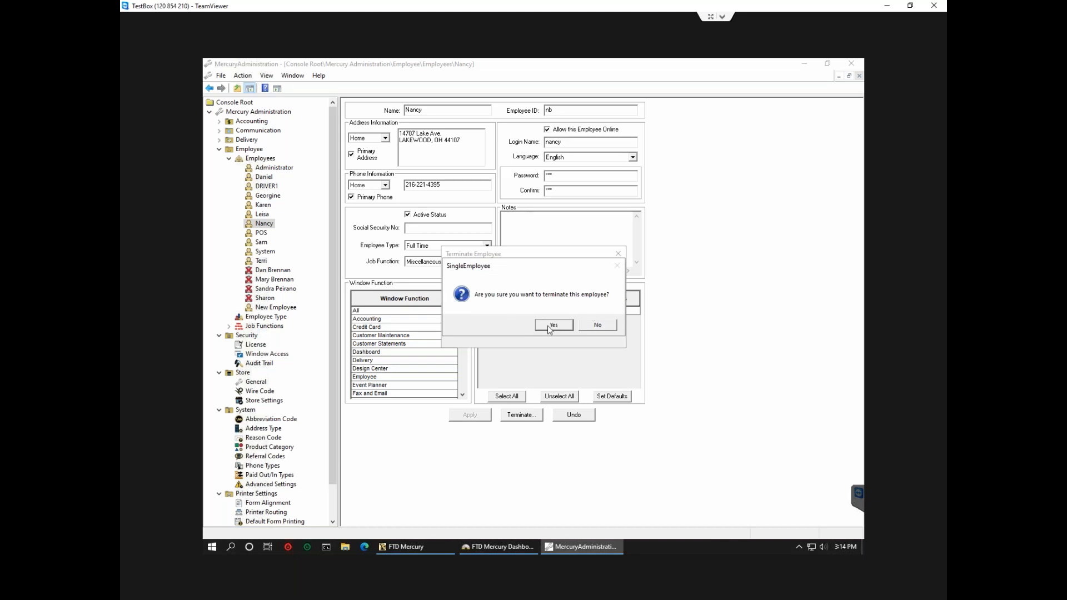
click(552, 325)
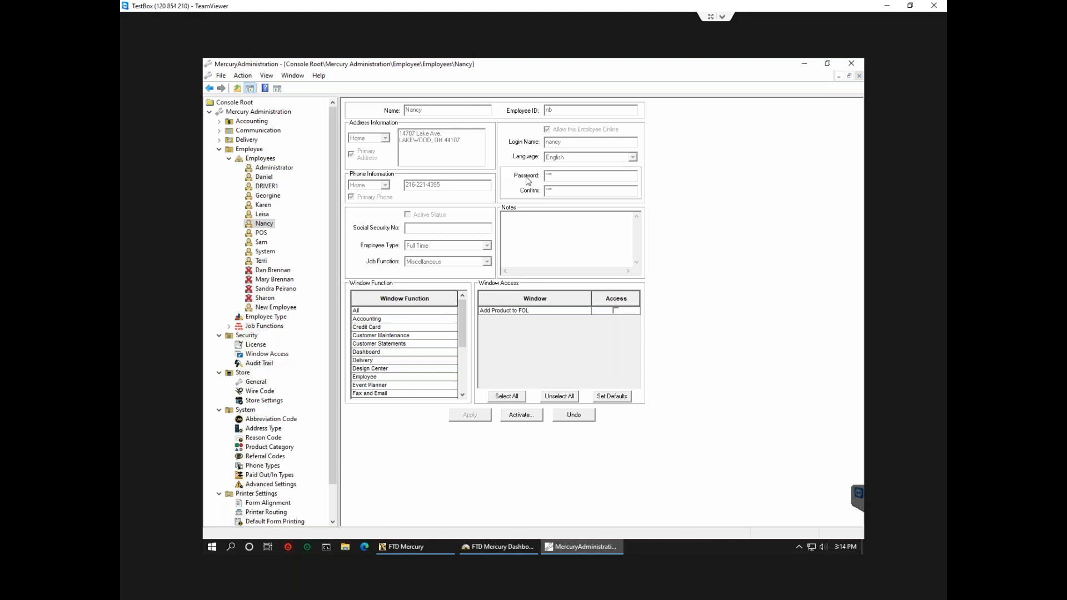
click(260, 159)
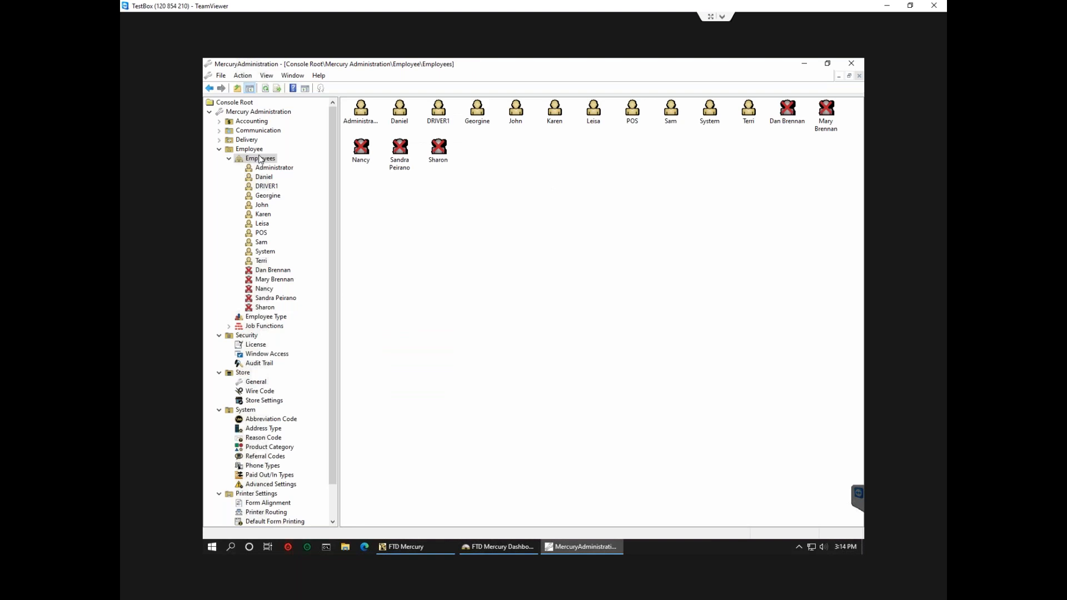
Reactivate the terminated employee from their record and confirm the rehire.
double_click(366, 159)
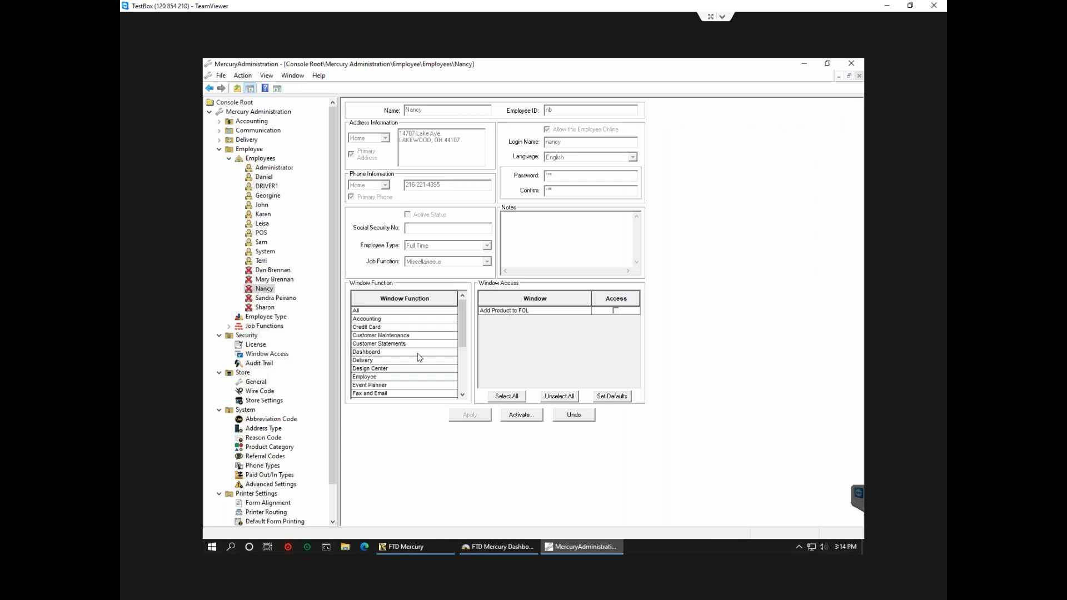
click(515, 417)
click(538, 334)
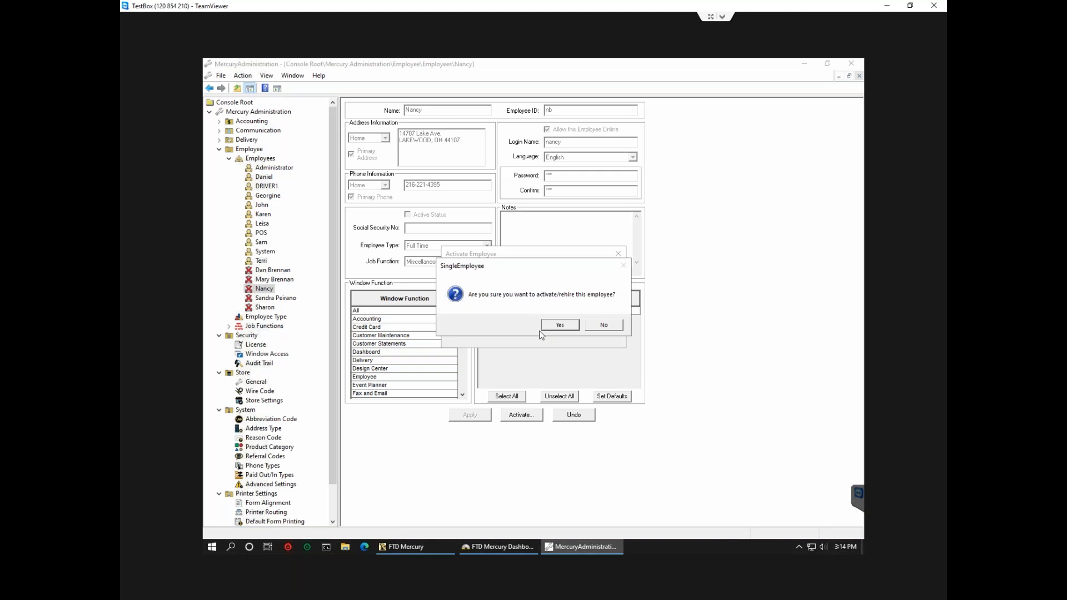
click(562, 330)
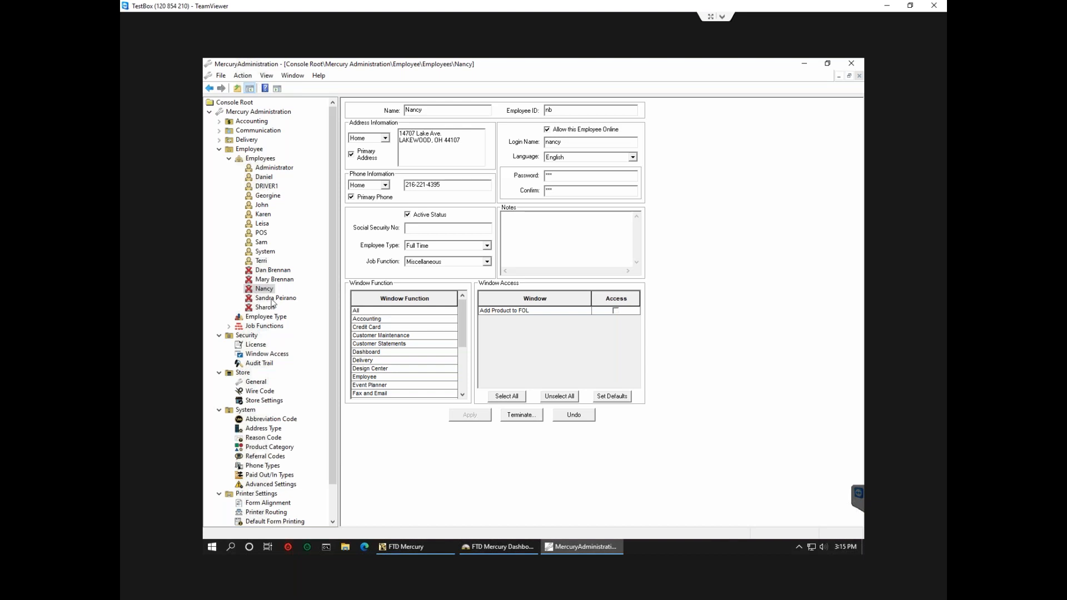
Open Window Access to review the Admin job function's window permissions.
click(230, 158)
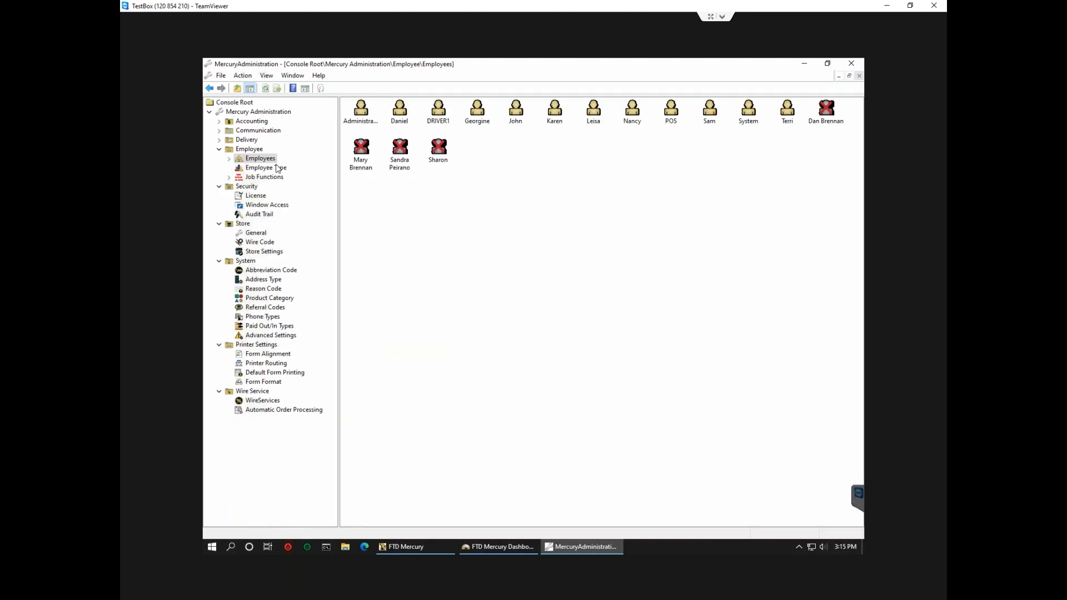
click(220, 150)
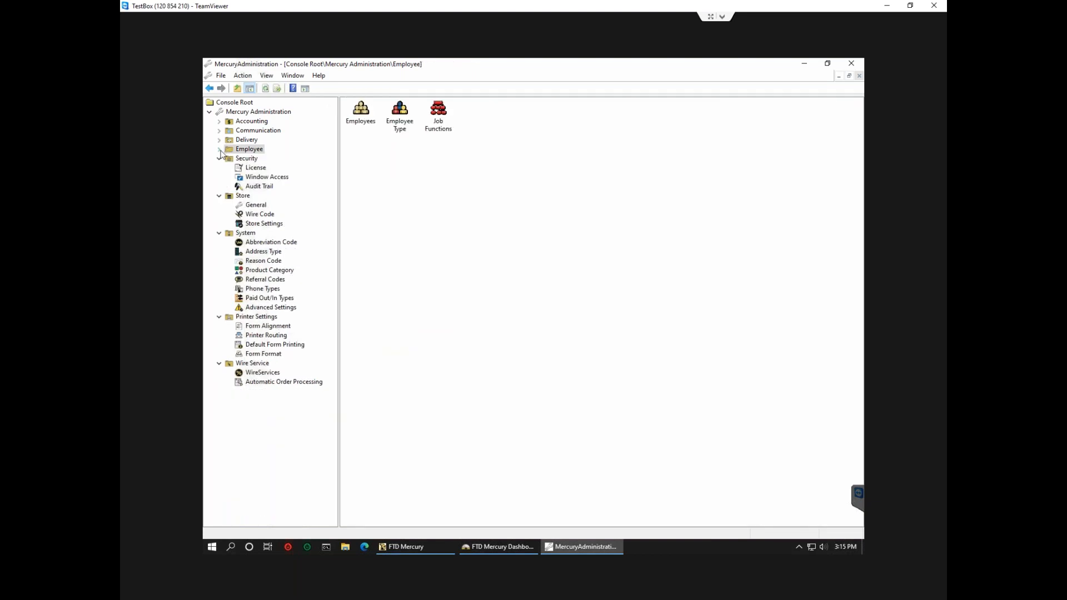
click(265, 177)
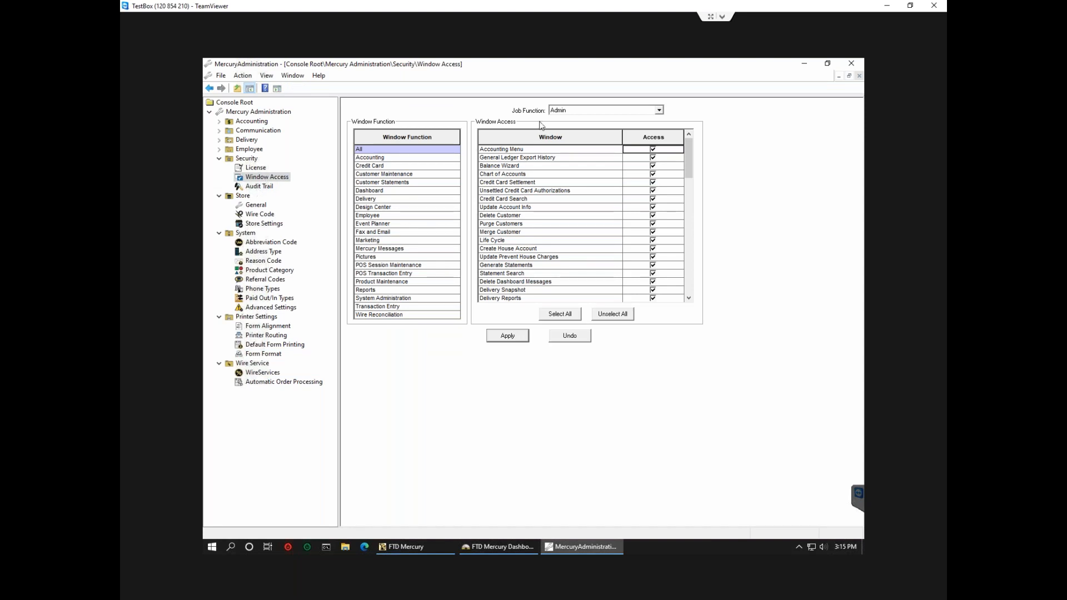
scroll(689, 195, down, 10)
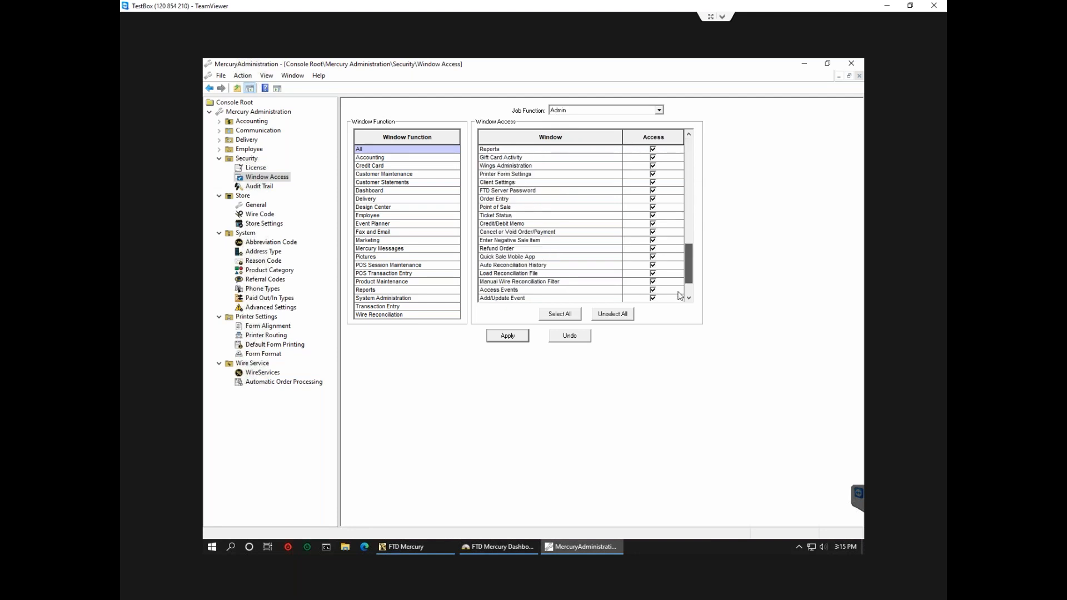
Review window access for the Clerk job function, then show the Employee overview.
click(569, 111)
click(564, 127)
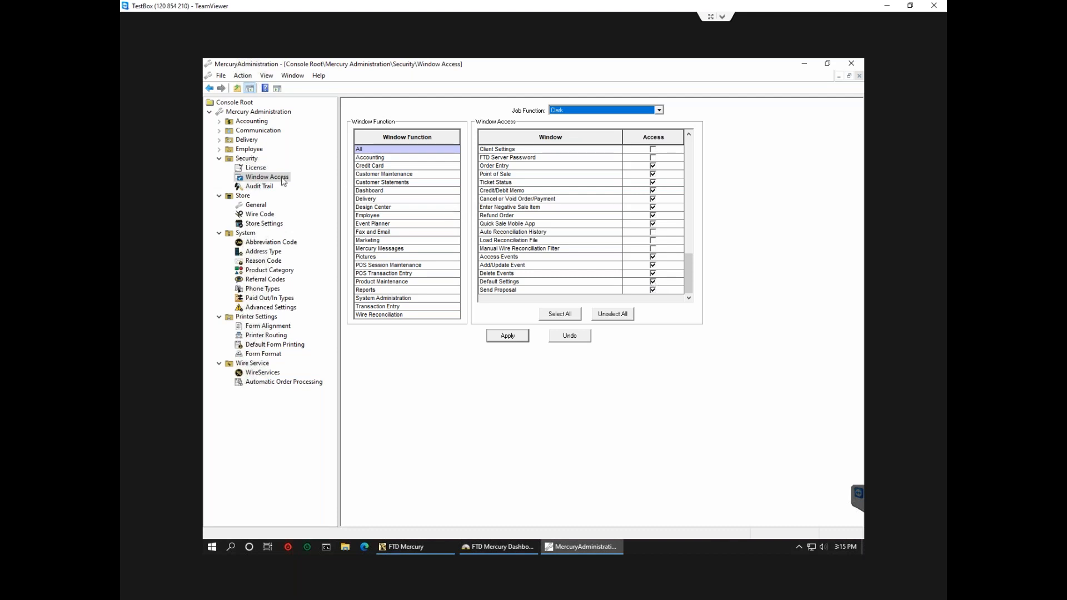
double_click(249, 149)
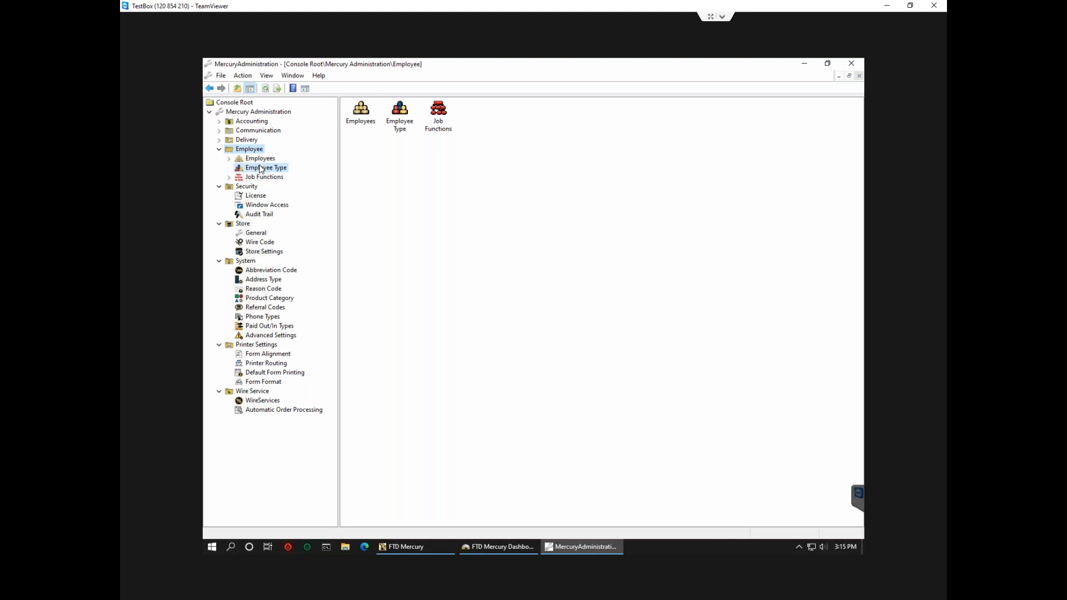
Browse the employee types, job functions and employee list, opening one employee's details.
click(260, 168)
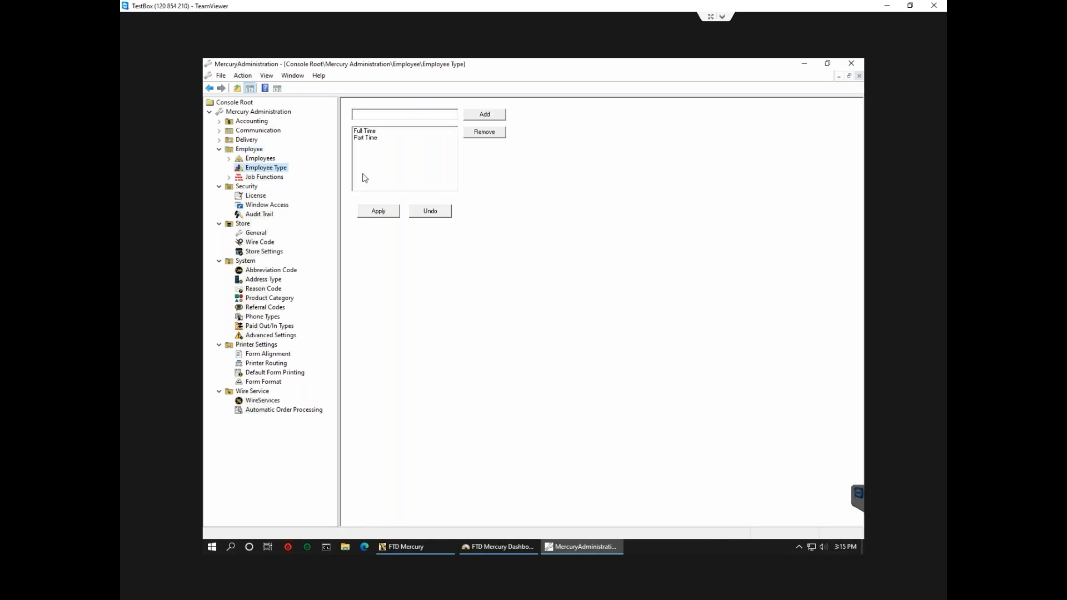
click(274, 178)
click(267, 160)
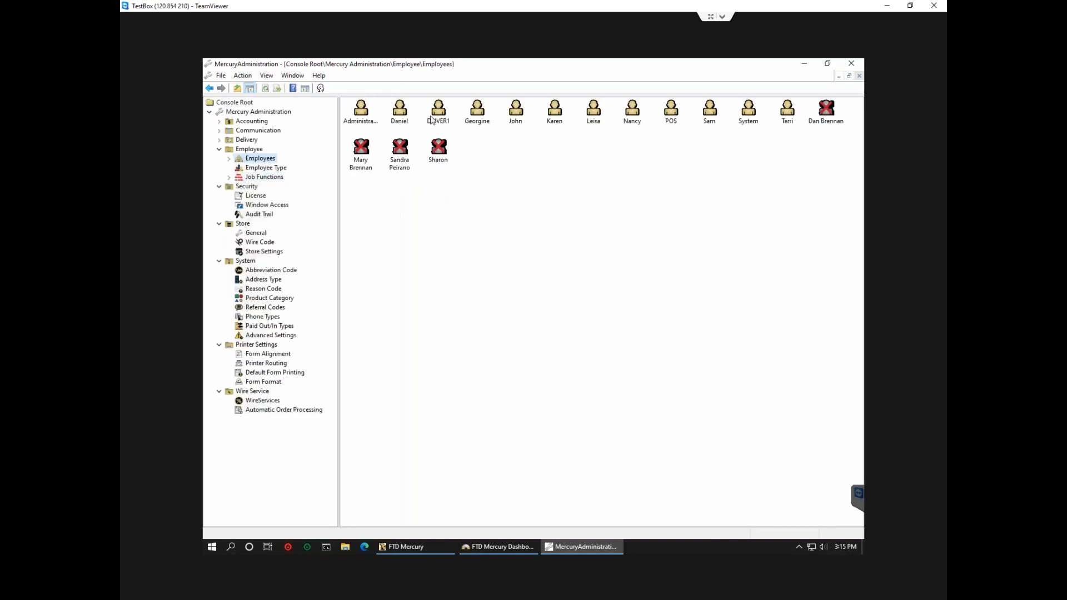
double_click(400, 114)
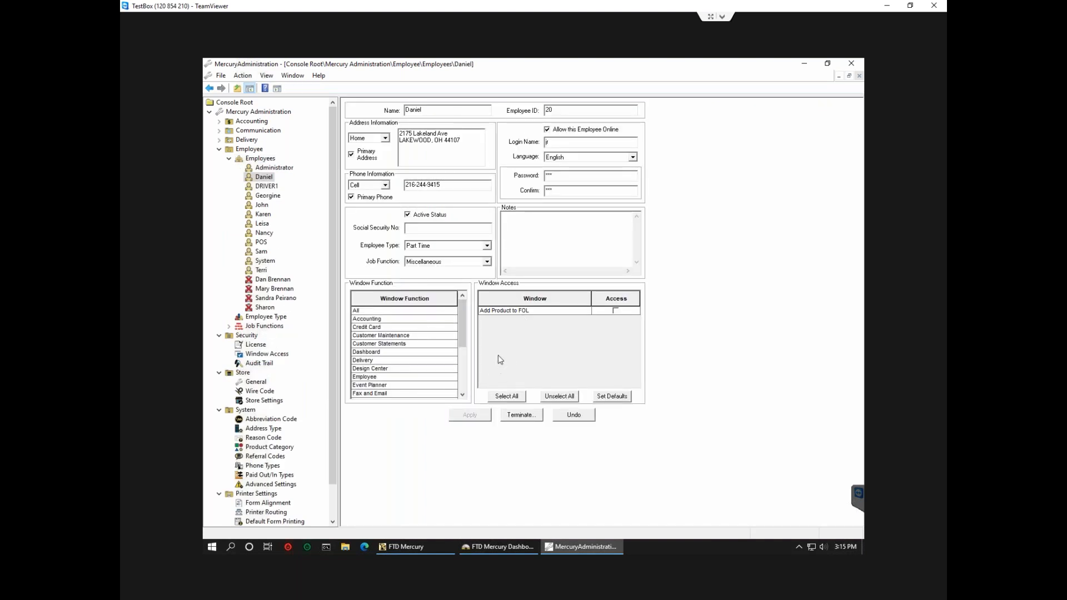
View Window Access, collapse the Employee branch, and show the Security overview.
click(271, 355)
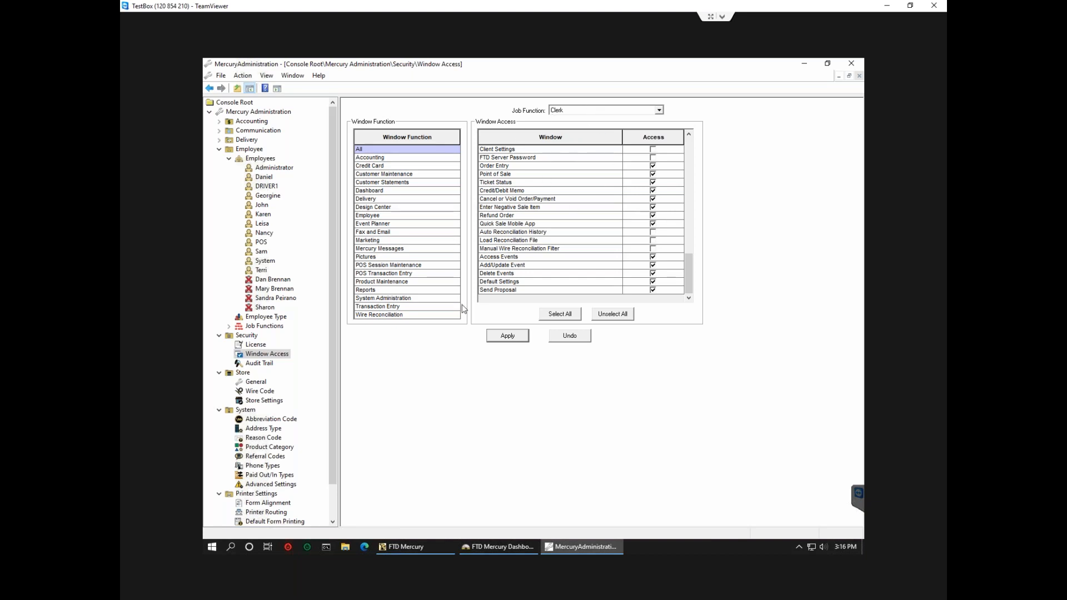
click(229, 160)
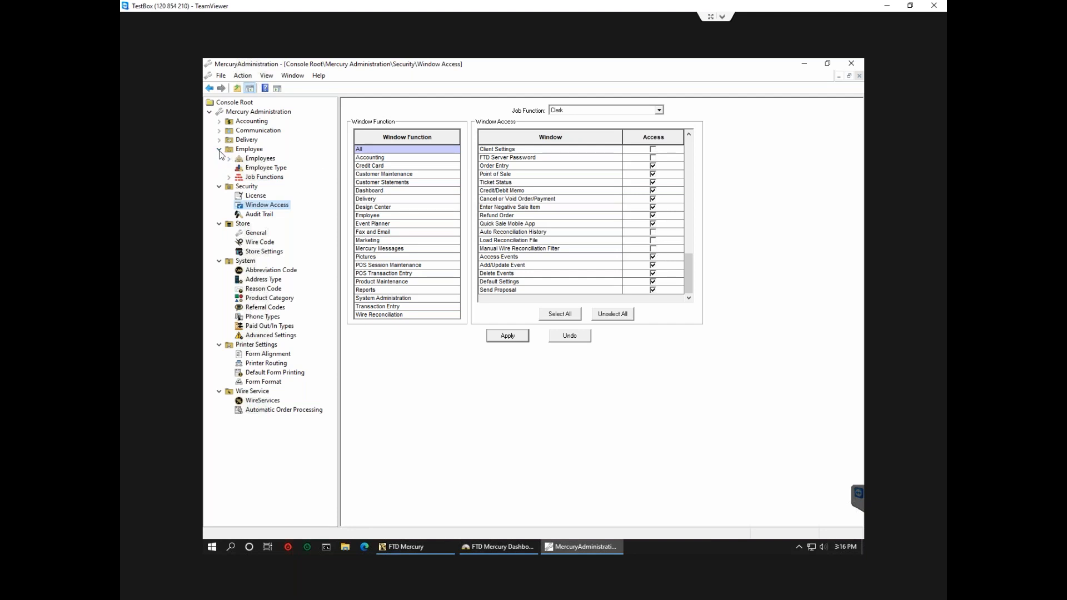
click(219, 149)
click(219, 158)
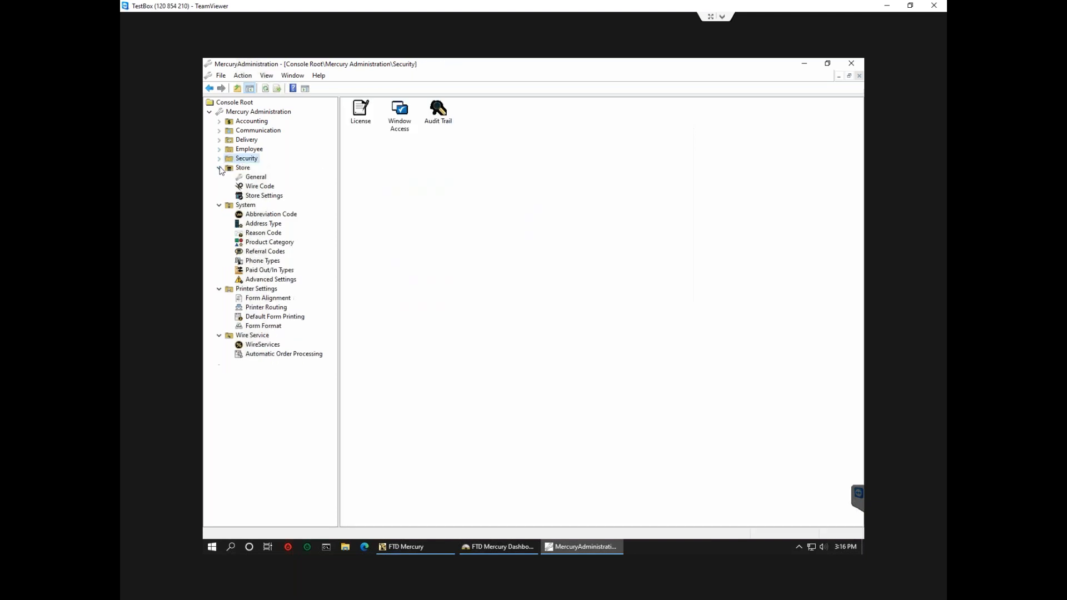
View the store's Wire Code page, then its General settings: country US, Auto Forward, 255 months held.
click(259, 186)
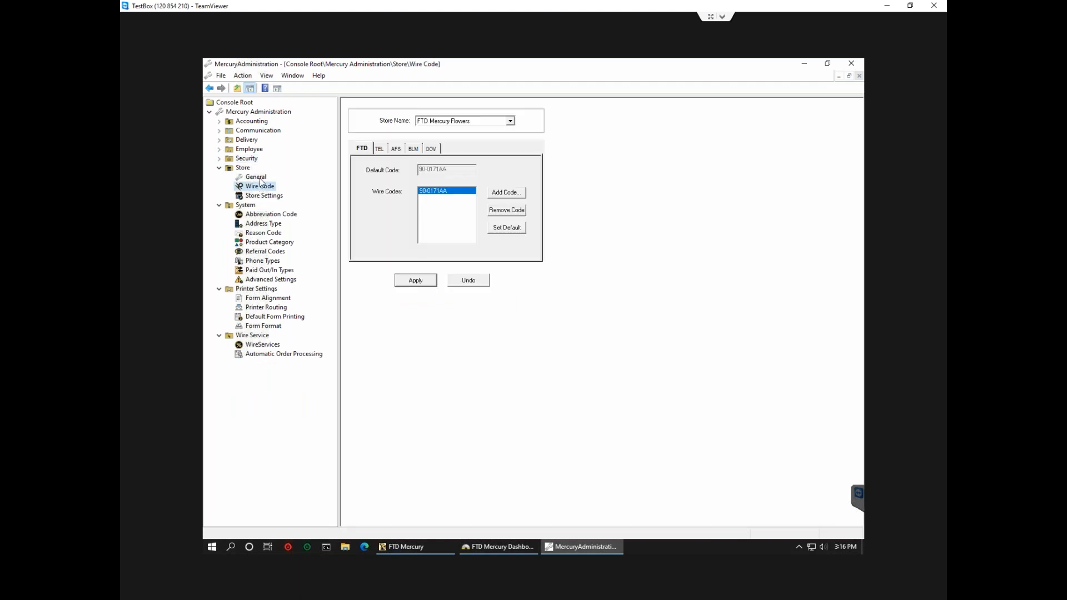
click(257, 178)
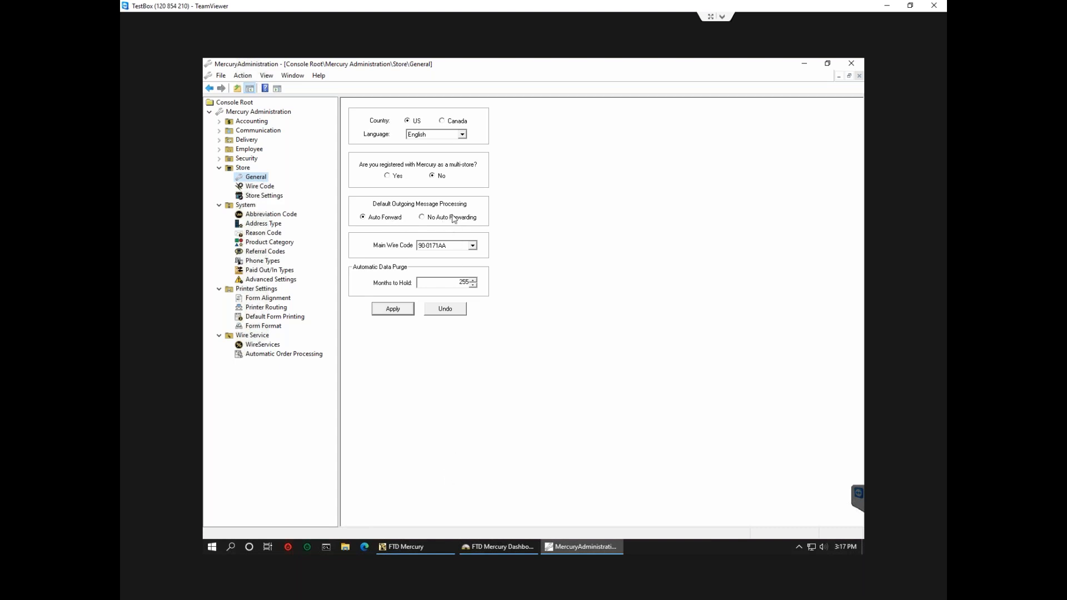
Discard the unsent new sale order and show Store Settings in Mercury Administration.
click(405, 546)
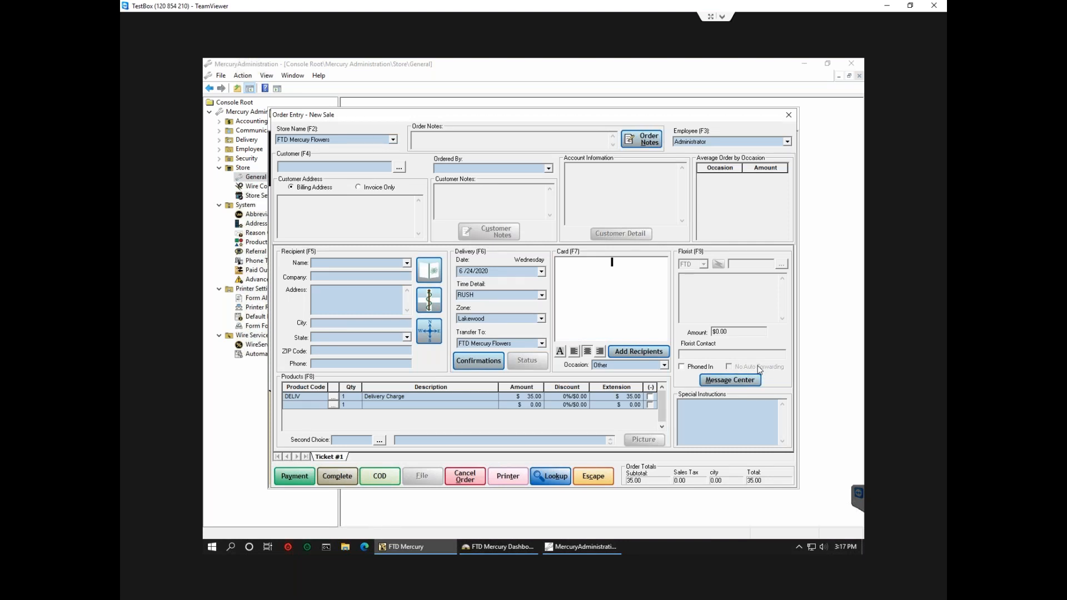
click(598, 478)
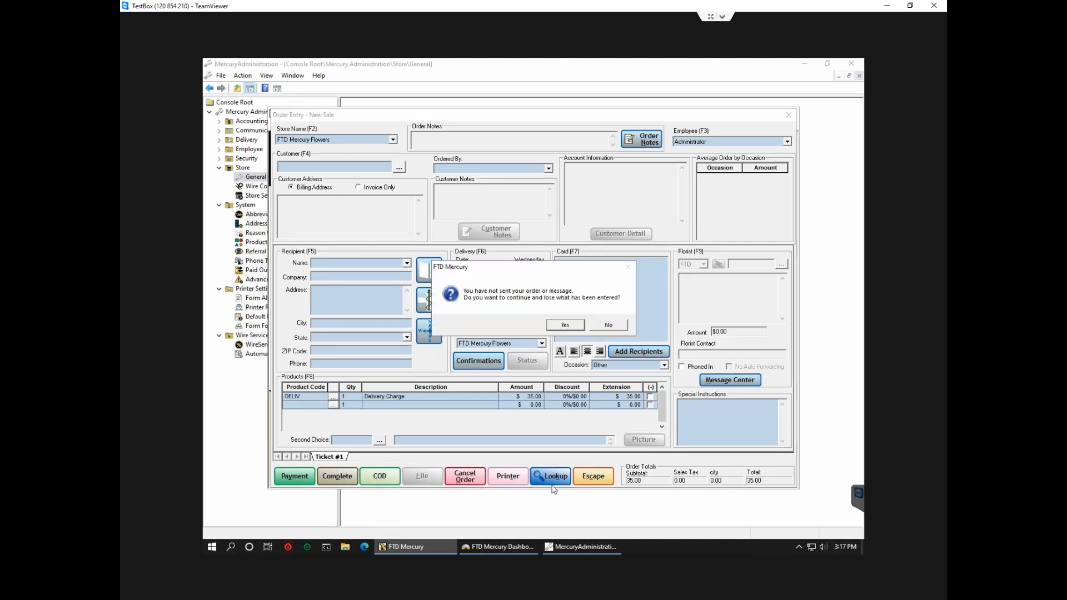
click(568, 326)
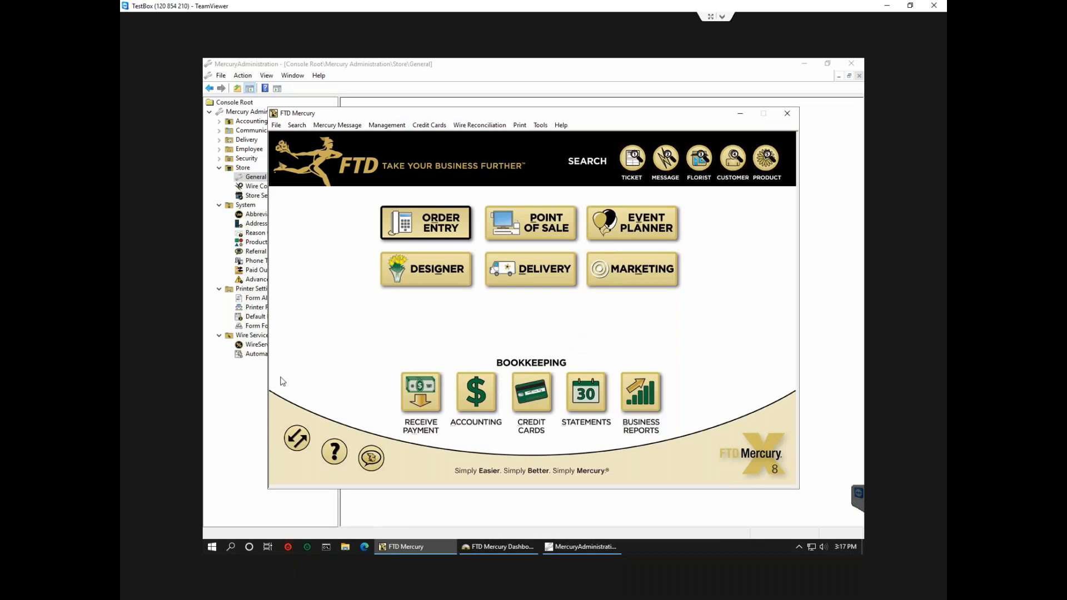
click(241, 402)
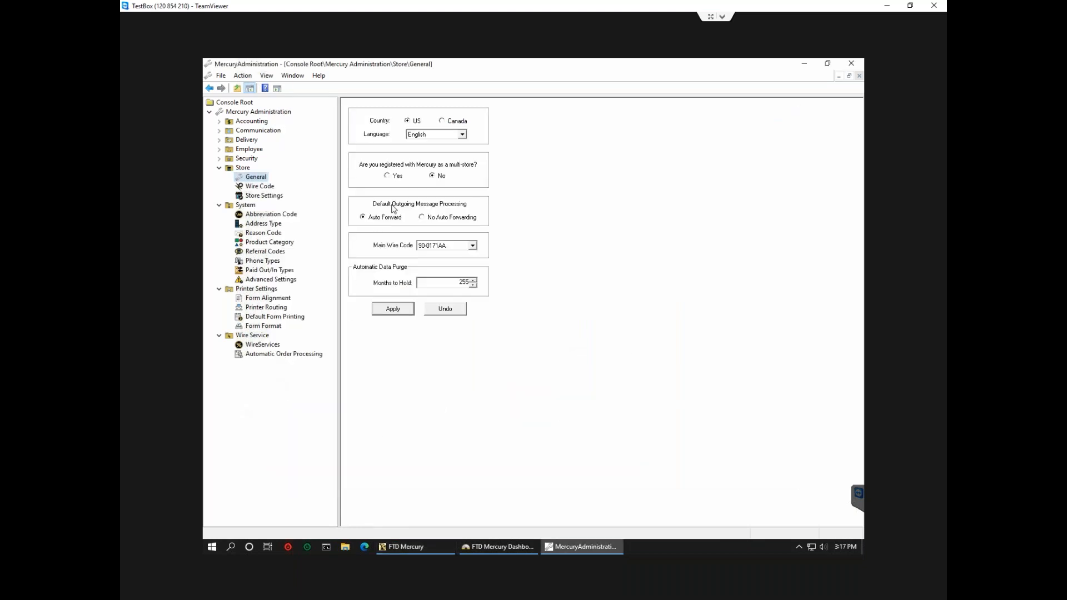
click(249, 196)
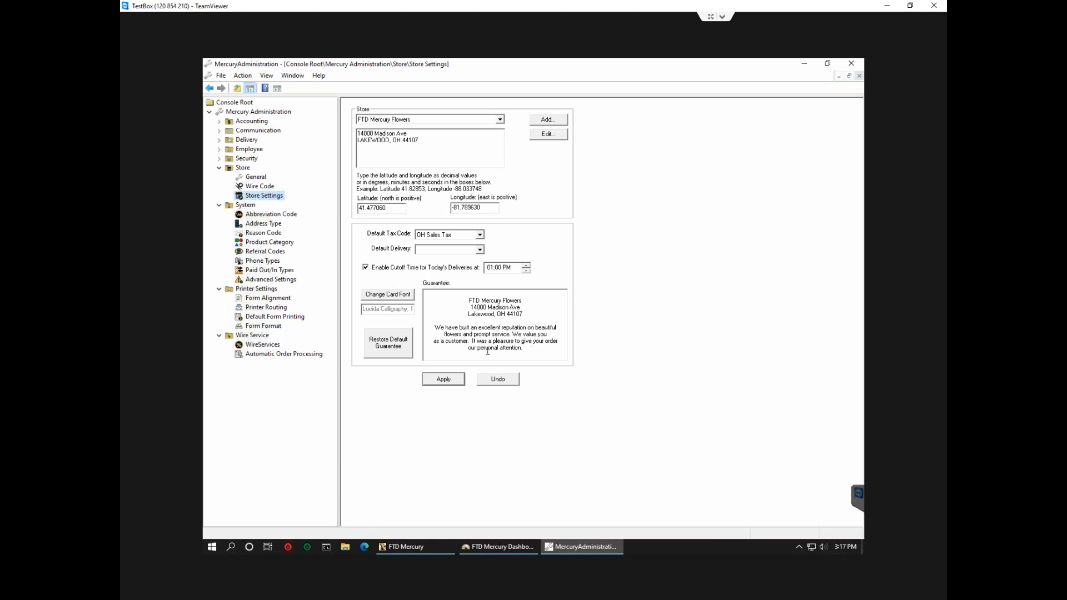
Select the guarantee paragraph and bring up its card font settings (Regular, size 11).
click(517, 344)
shift+click(435, 328)
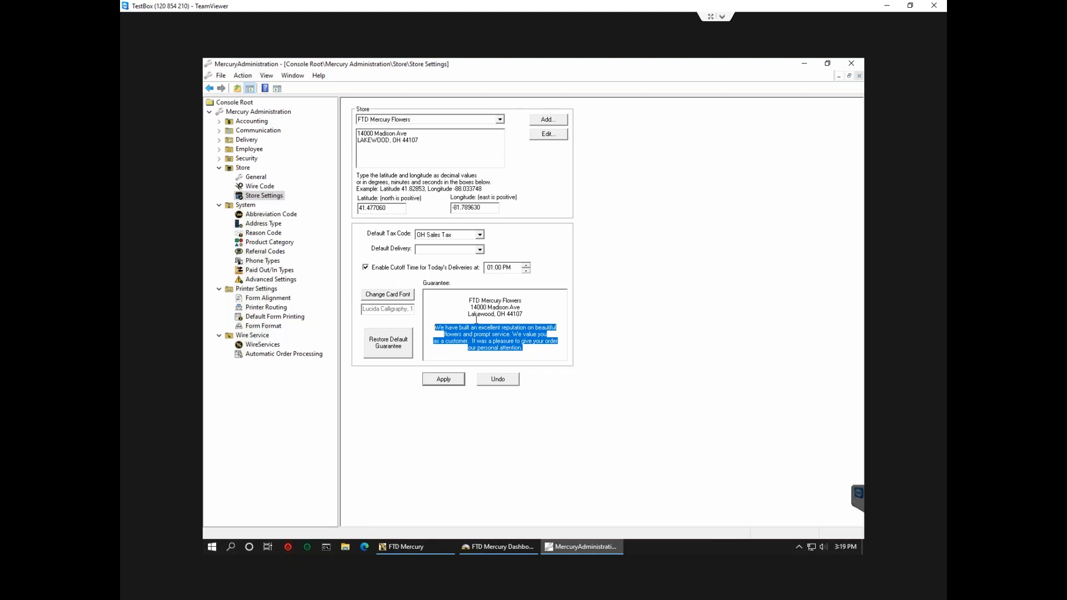
click(394, 298)
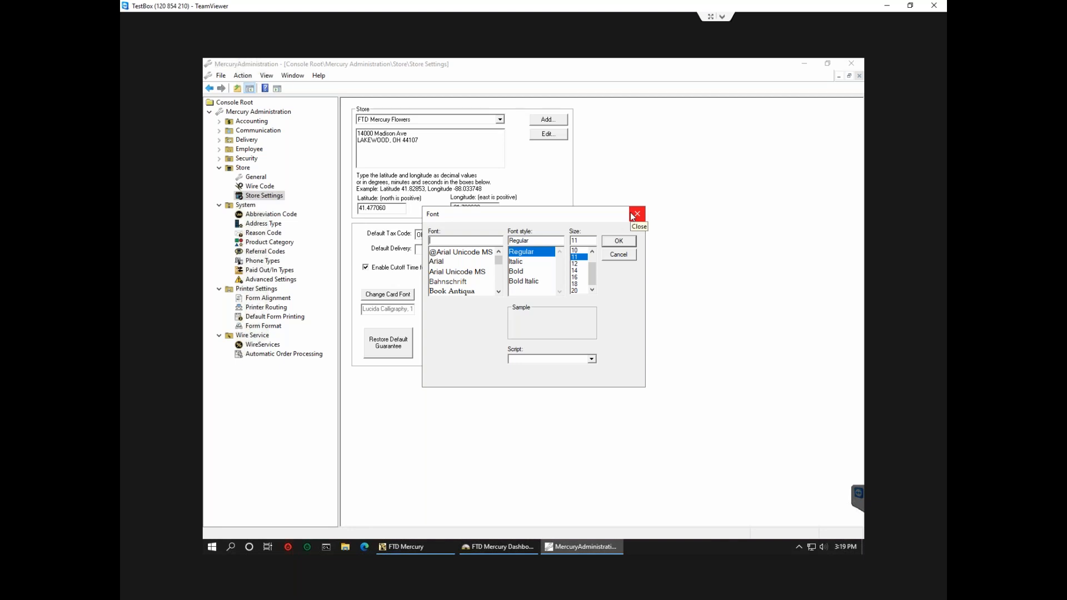
Try font size 12, close the Font dialog without applying, select Store, and minimize Administration.
click(579, 263)
click(578, 271)
click(637, 214)
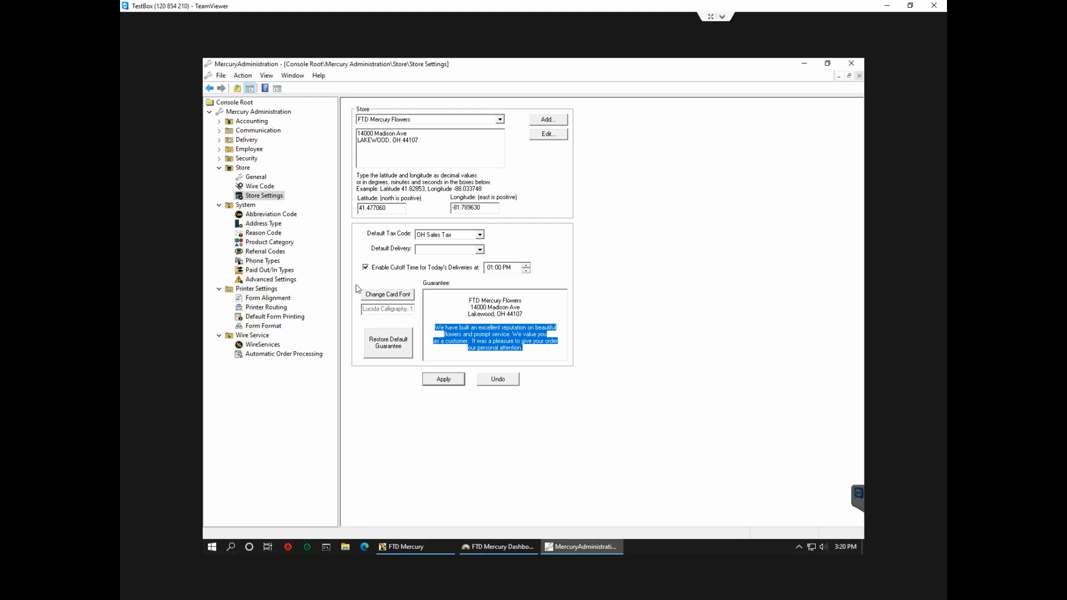
click(219, 168)
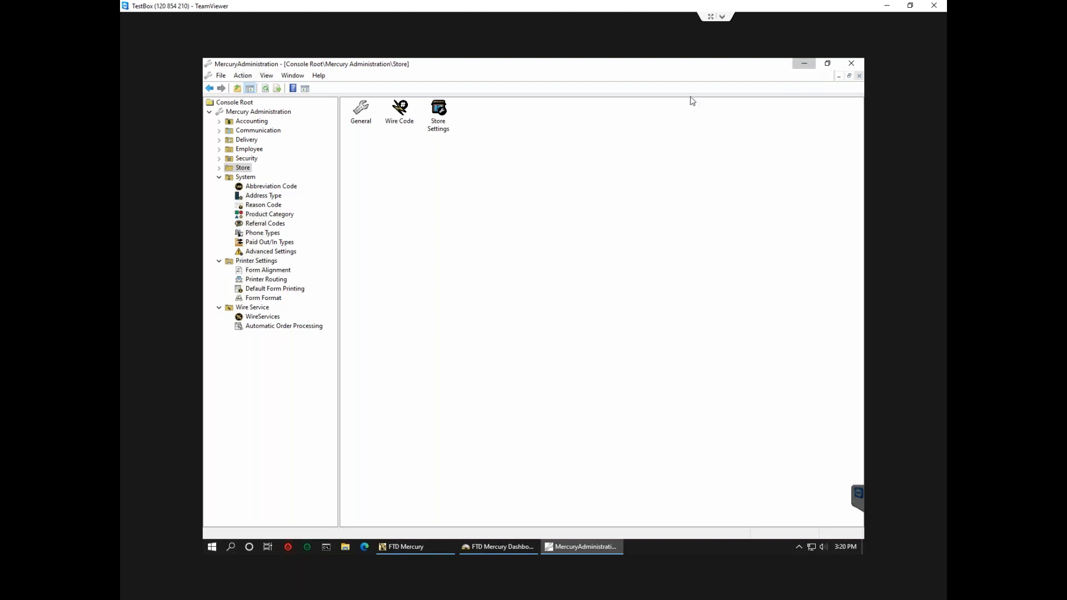
key(super+Down)
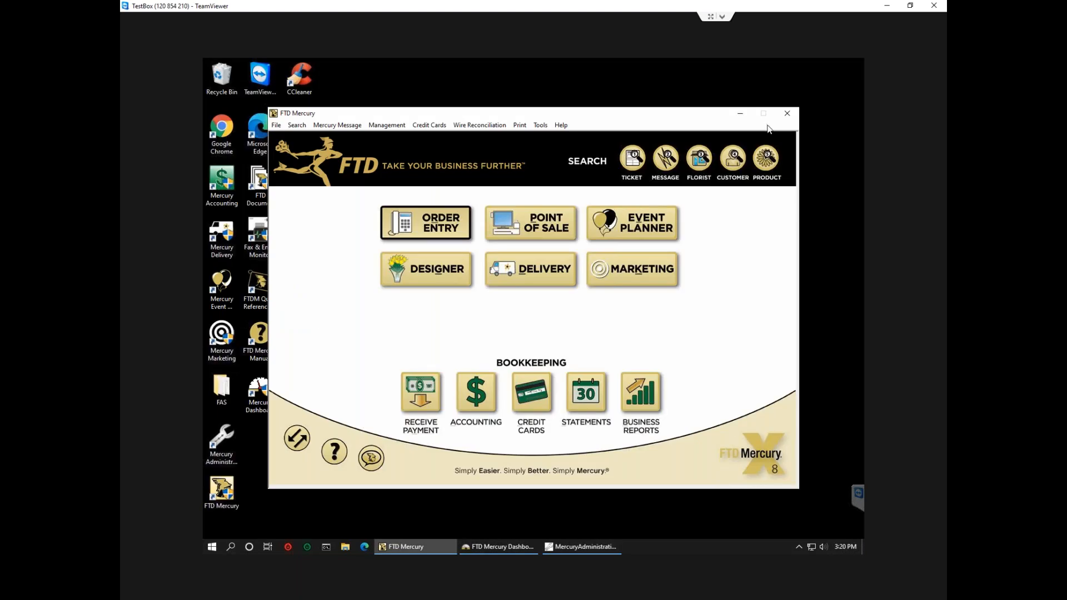
Close FTD Mercury, the Dashboard and Mercury Administration, then relaunch Mercury and exit at login.
click(787, 115)
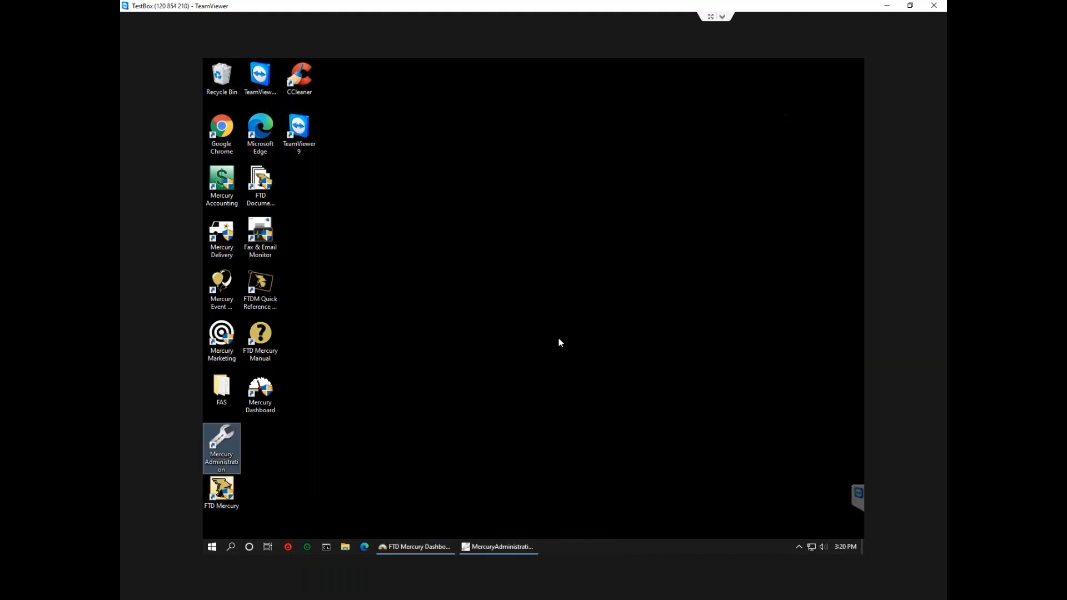
click(416, 546)
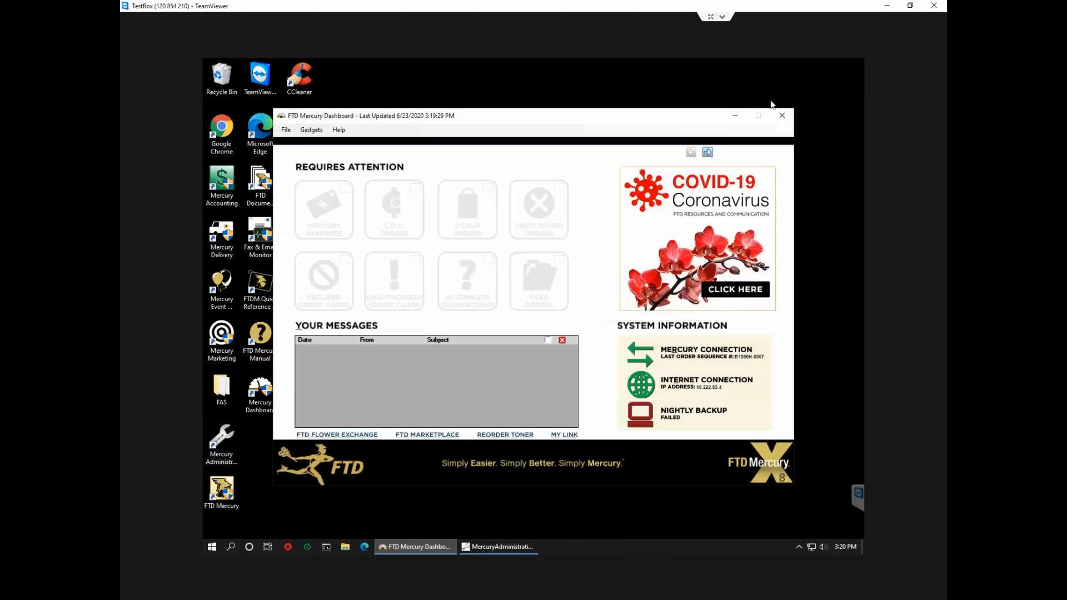
click(786, 116)
click(417, 546)
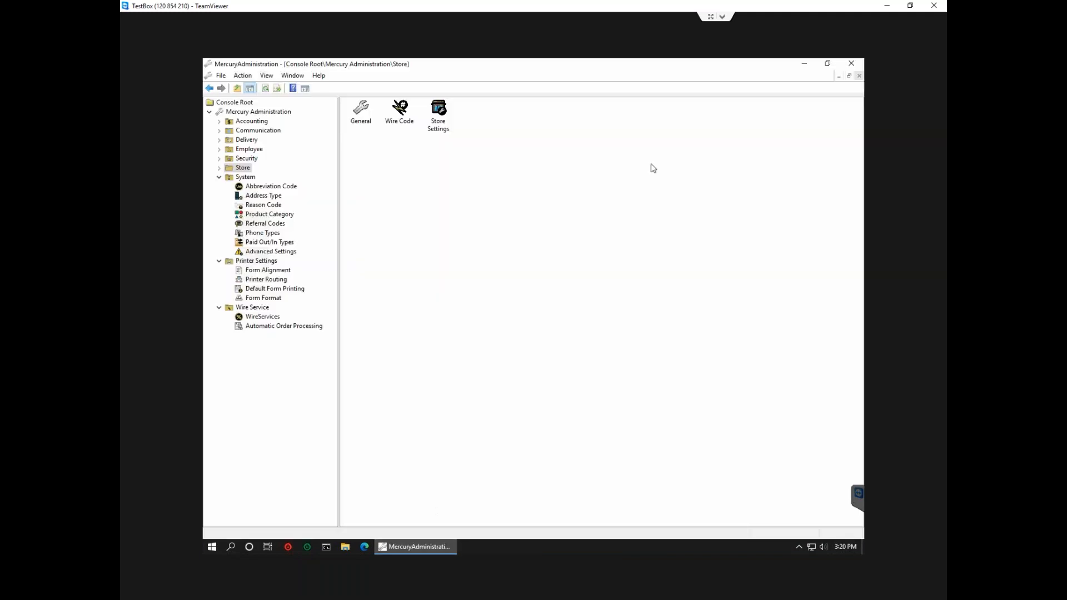
click(850, 63)
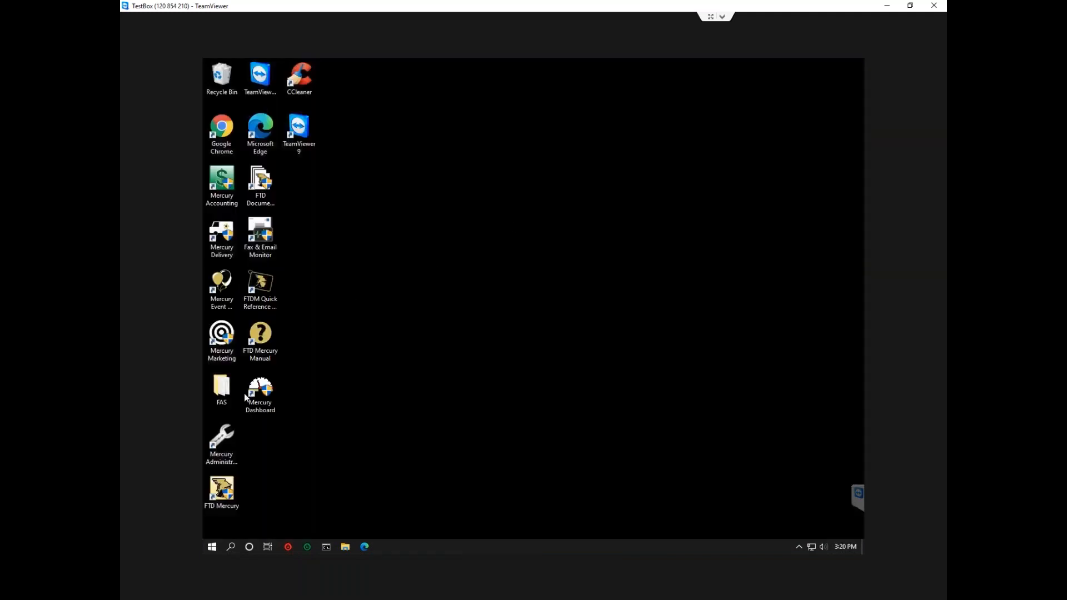
double_click(224, 483)
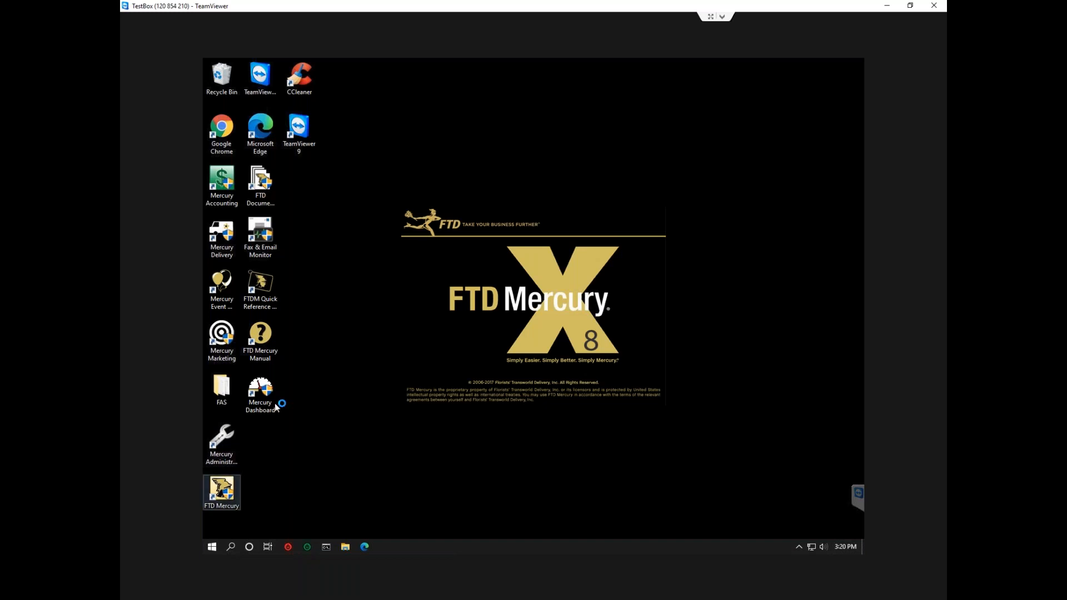
click(553, 361)
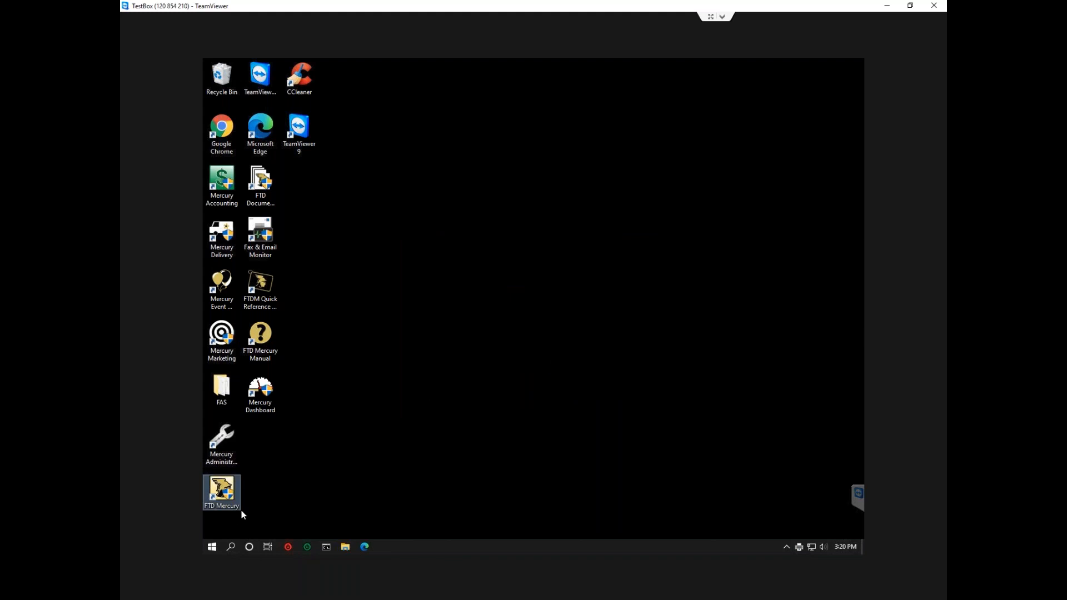
Browse the FTD Software folder in the Start menu's app list, then dismiss the menu.
click(214, 550)
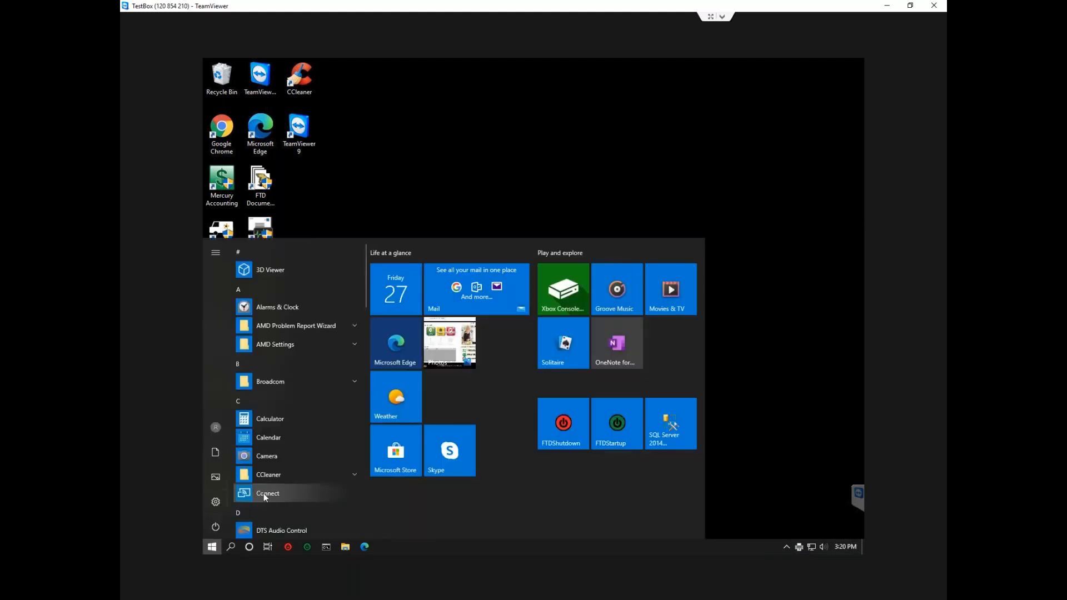
scroll(296, 490, down, 3)
scroll(285, 503, down, 1)
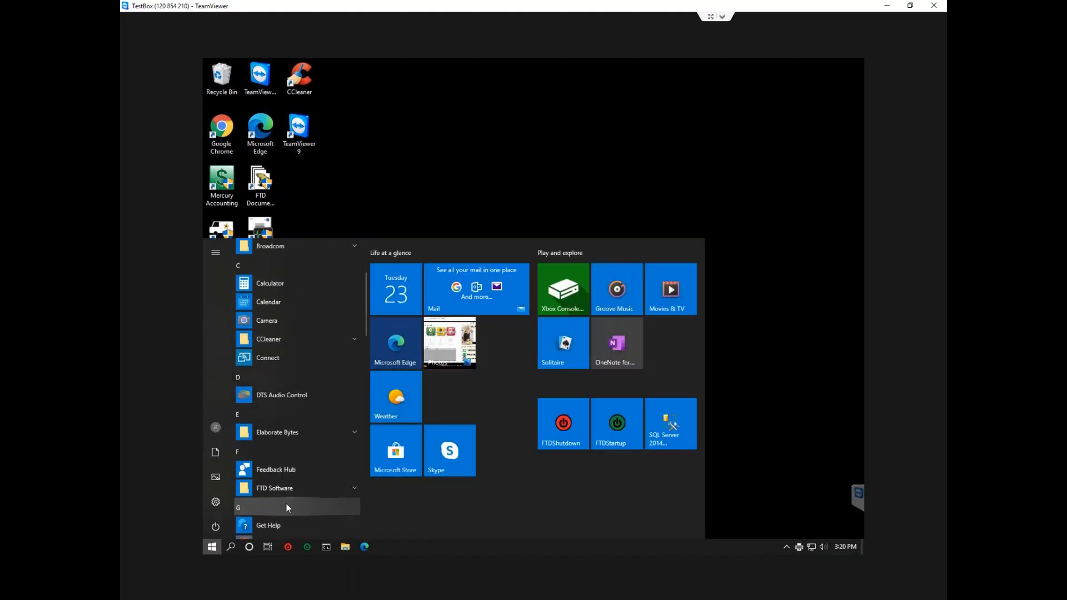
click(287, 489)
scroll(289, 495, down, 5)
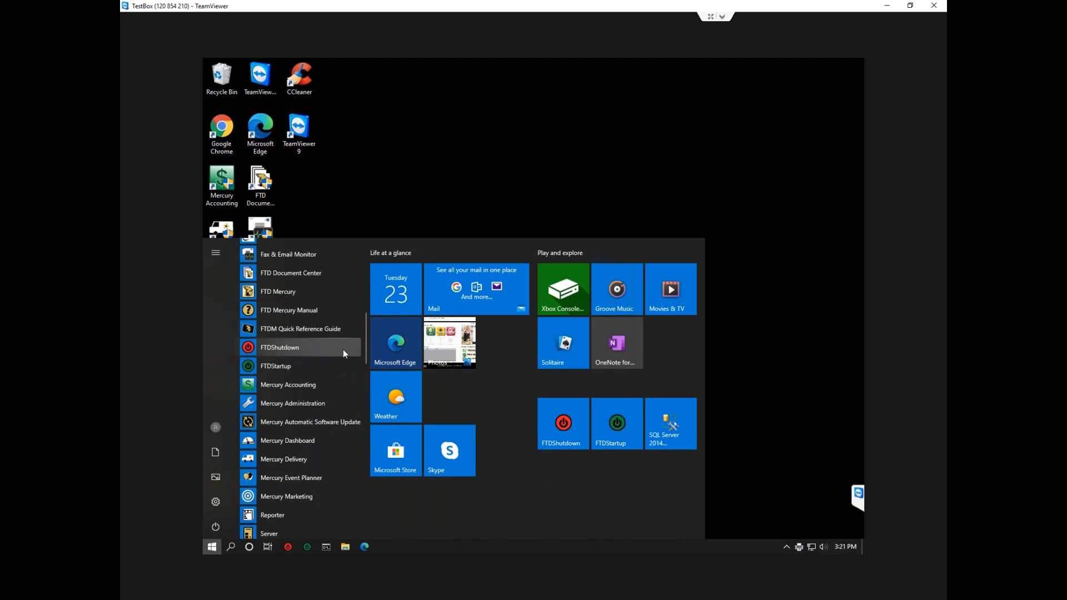
click(459, 182)
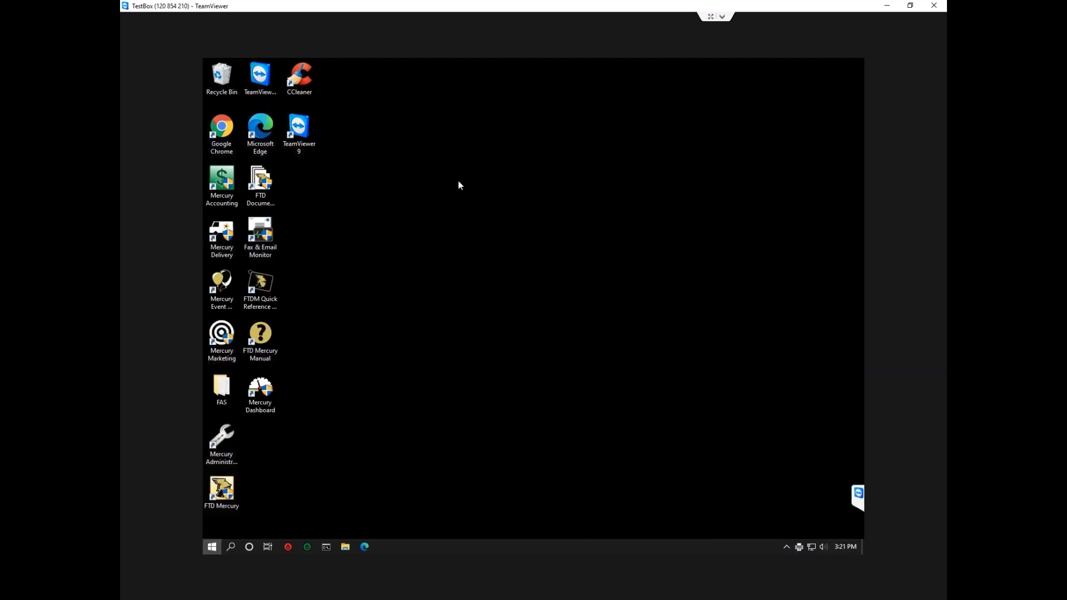
Relaunch FTD Mercury and sign in as admin with the account password.
click(227, 489)
double_click(227, 489)
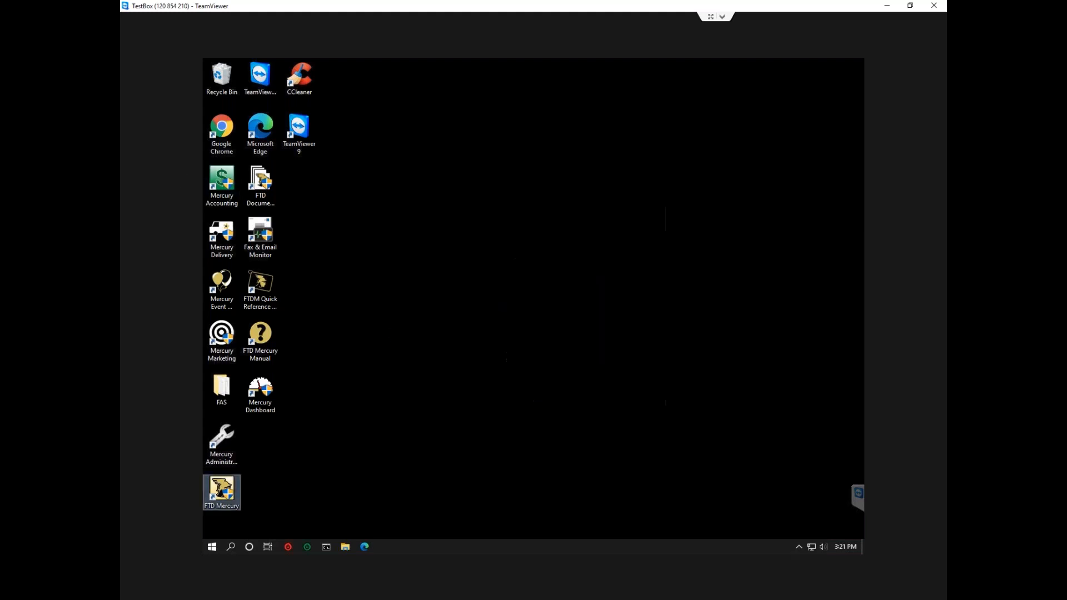
text(admin)
key(Tab)
text(****)
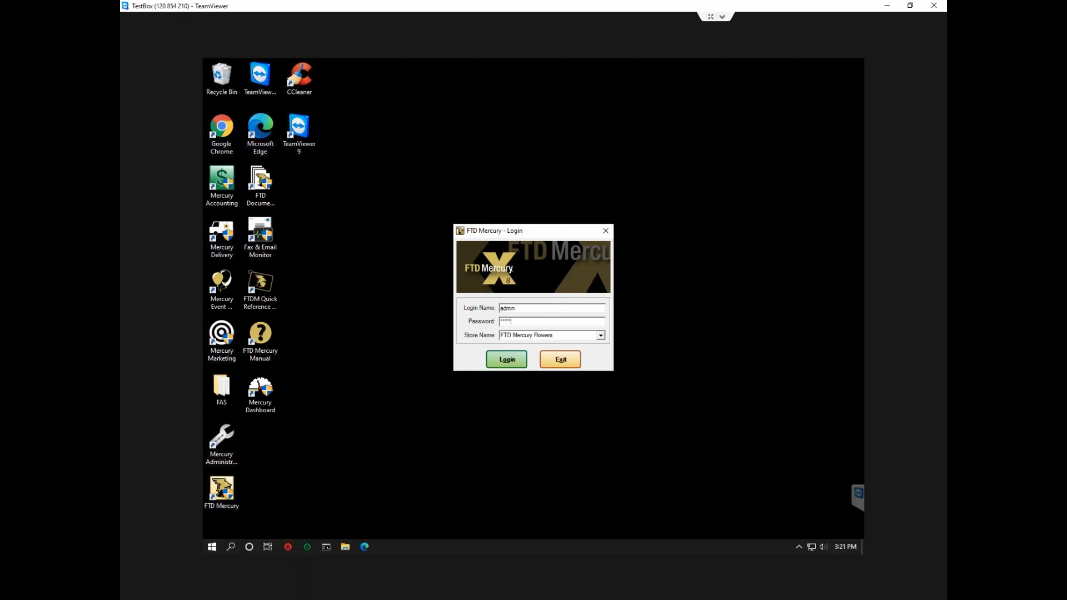
key(Return)
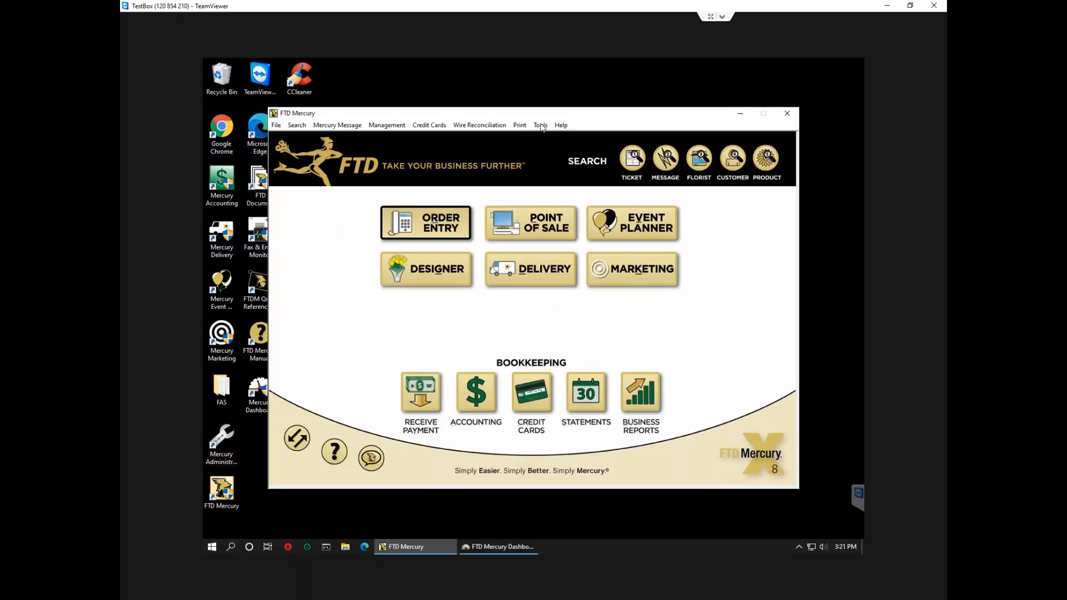
click(540, 125)
Launch Mercury Administration, expand the settings tree down to System, and maximize the console.
click(582, 290)
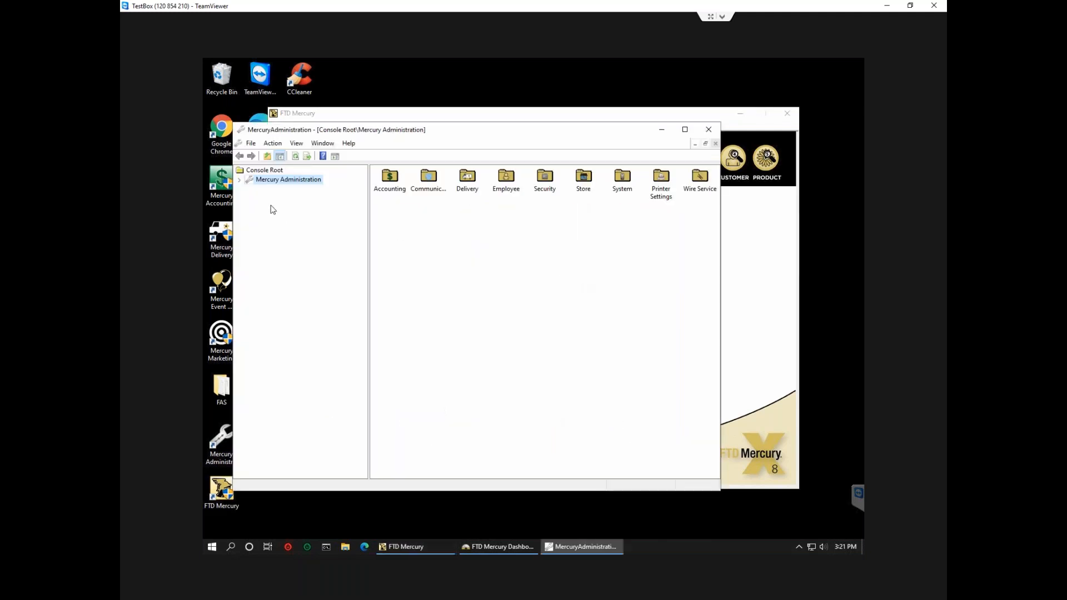
click(239, 180)
click(249, 263)
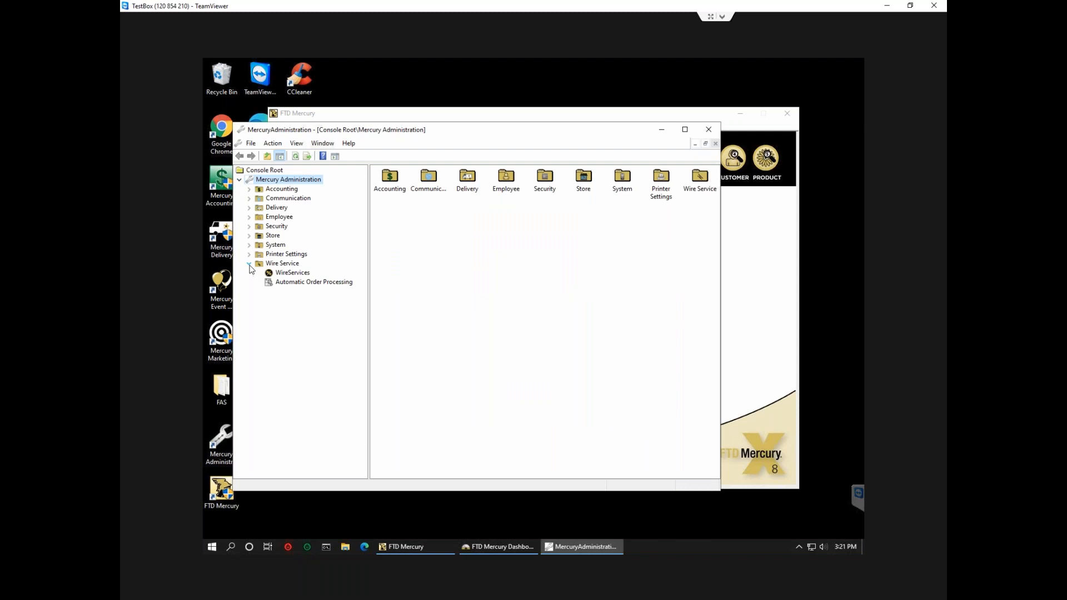
click(249, 254)
click(249, 244)
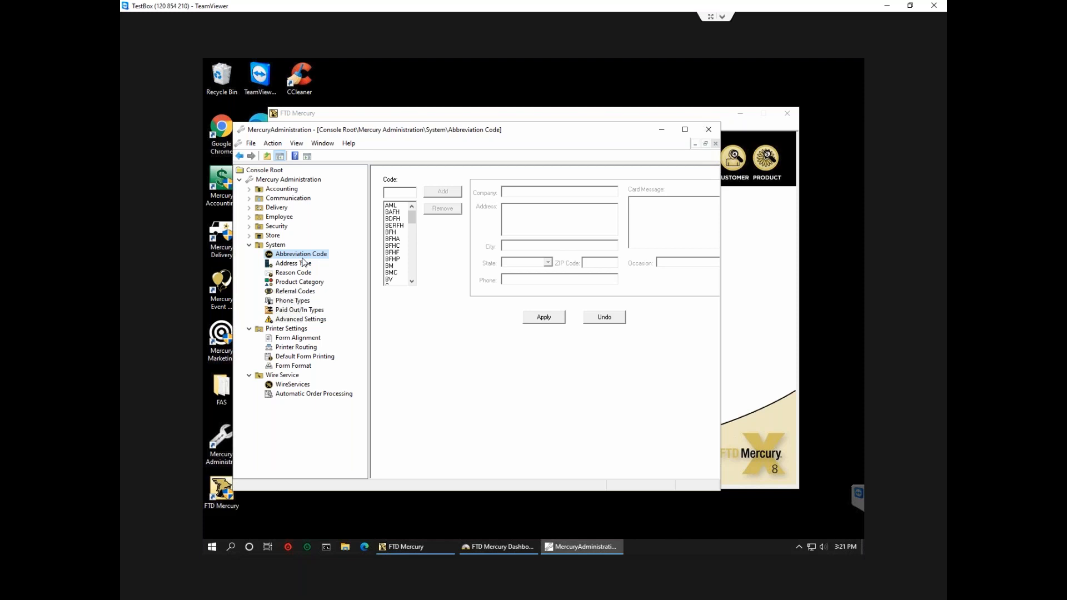
click(685, 129)
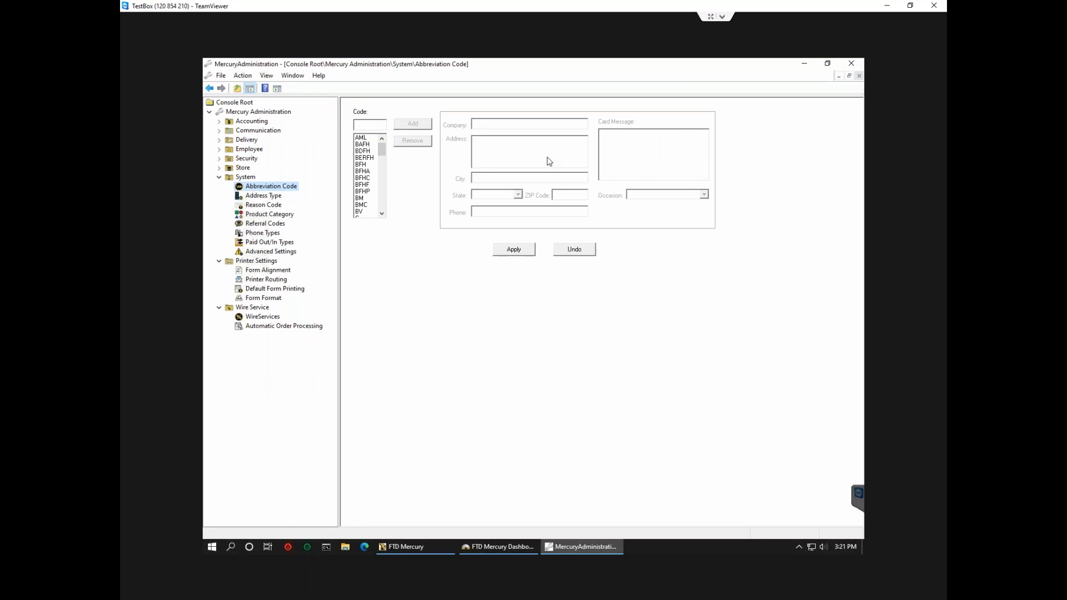
Review abbreviation codes hb and DIFH (funeral home, Sympathy), then return to the FTD Mercury main screen.
click(383, 172)
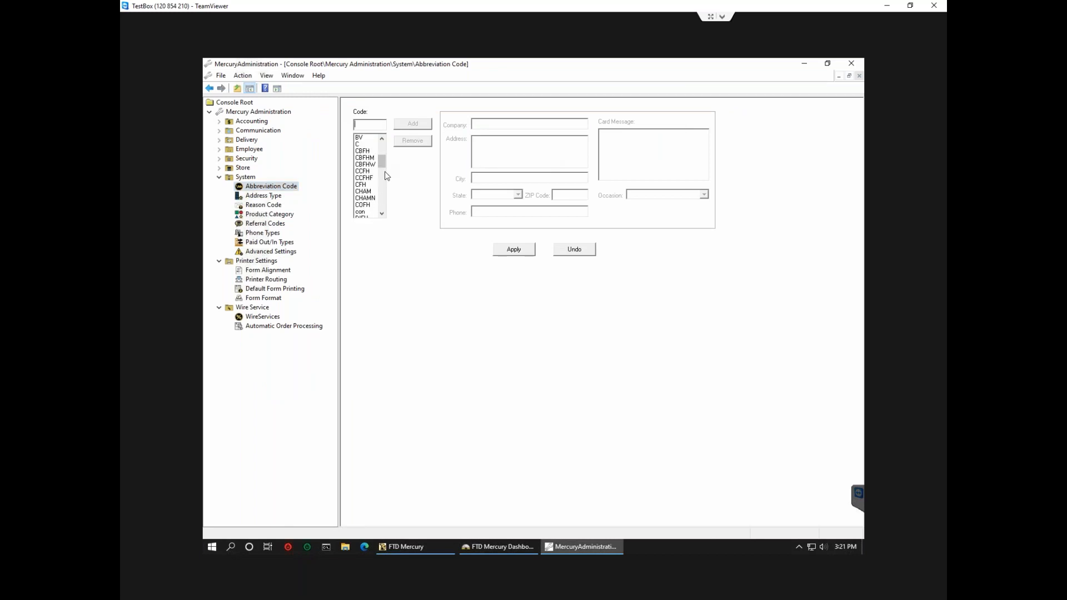
click(383, 187)
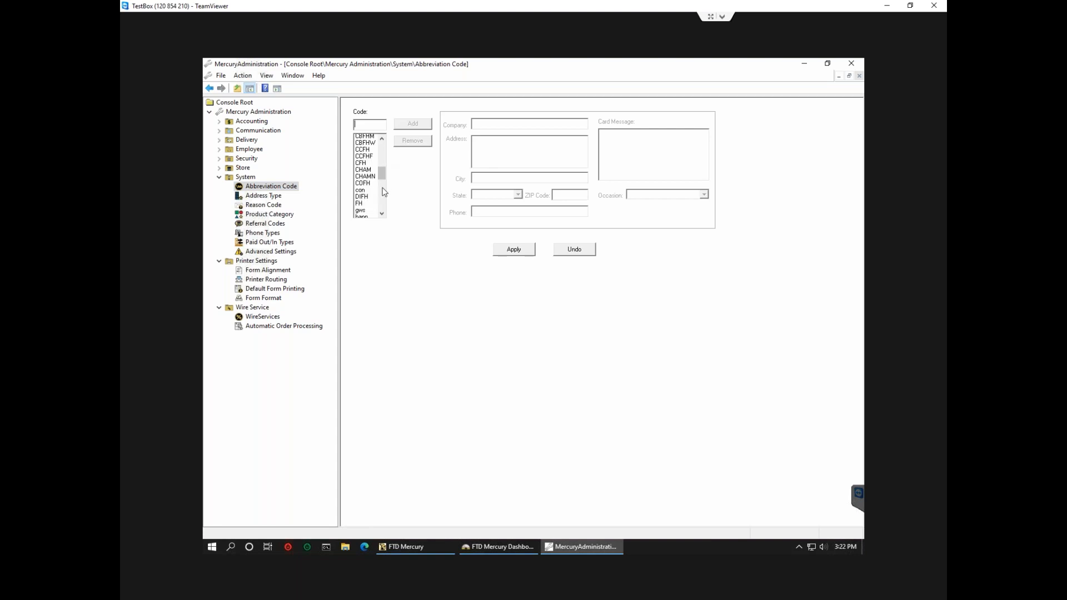
click(370, 174)
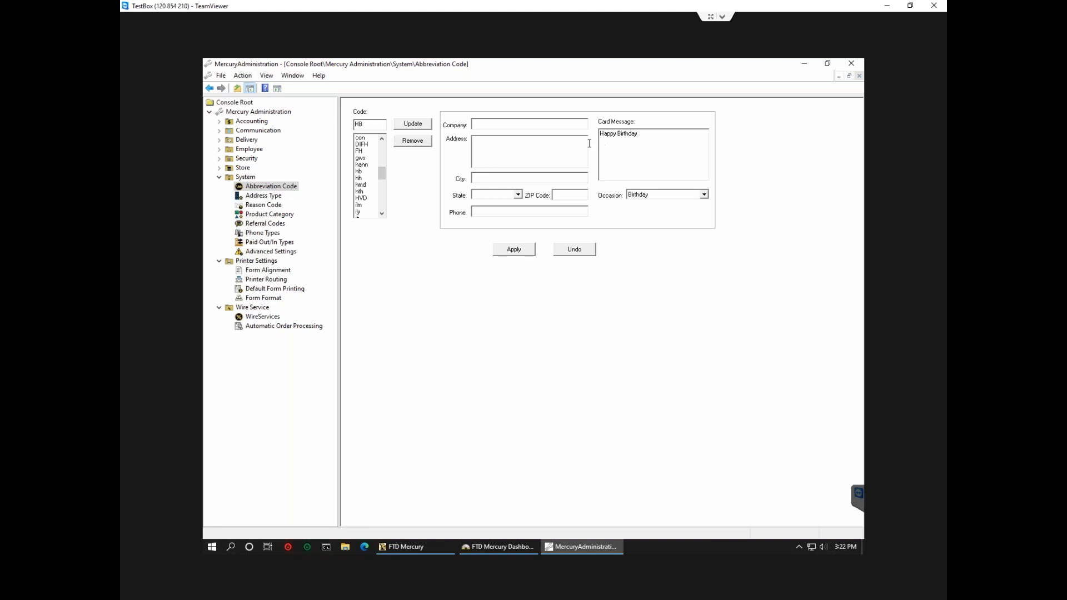
click(373, 144)
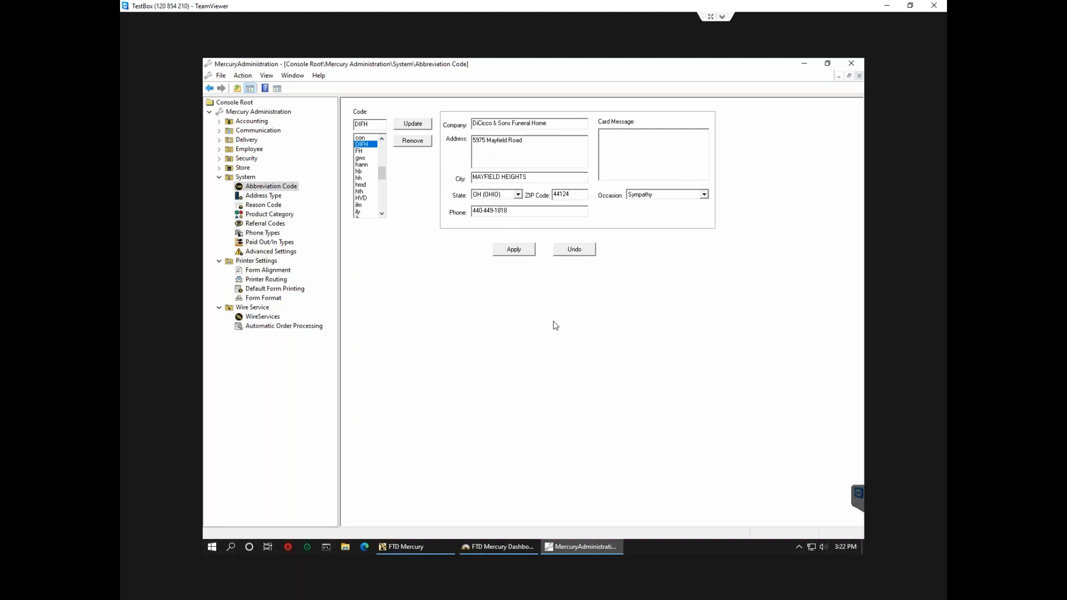
click(418, 545)
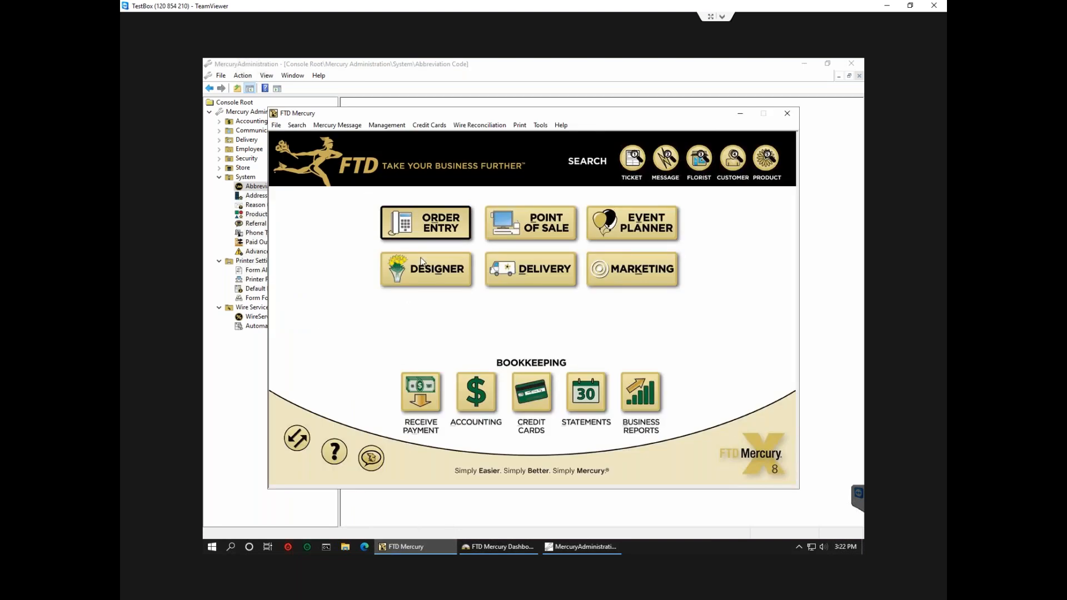
Start a new Order Entry sale and bring up Abbreviation Code Lookup from the Recipient Address field with F12.
click(426, 220)
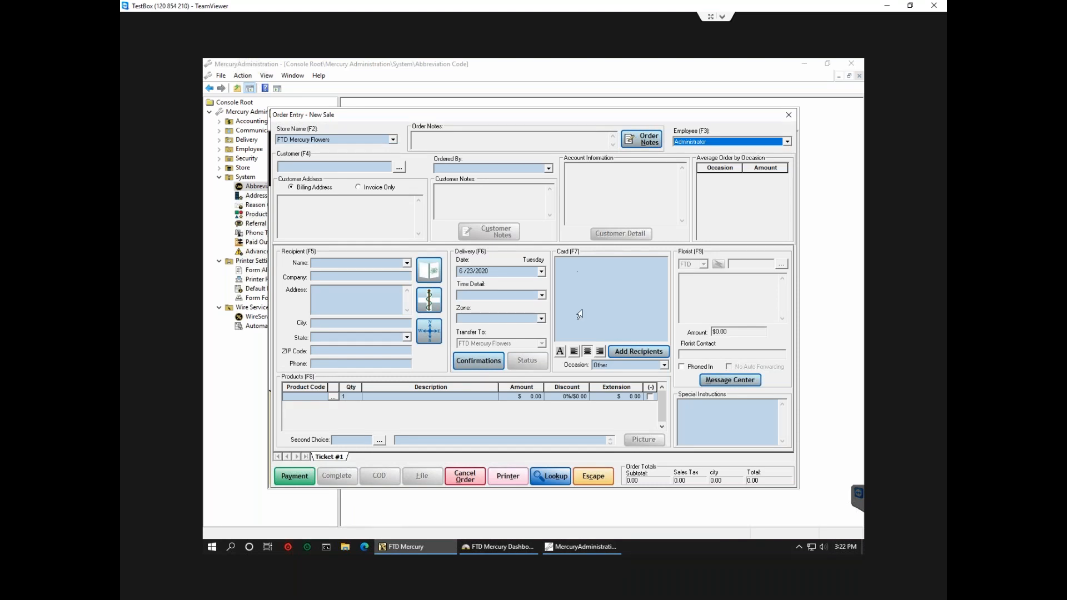
click(358, 298)
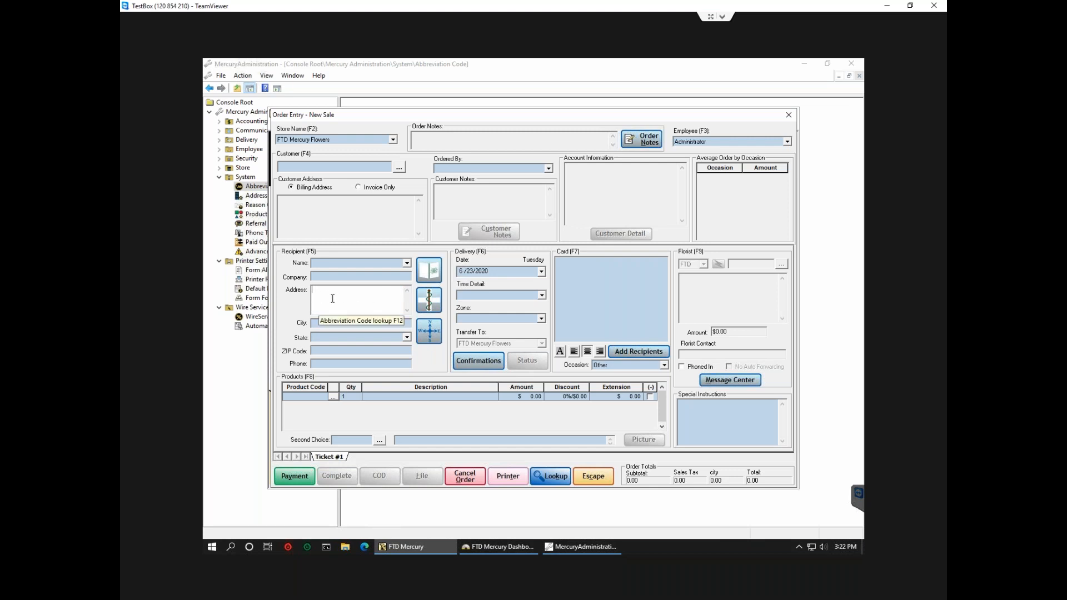
key(F12)
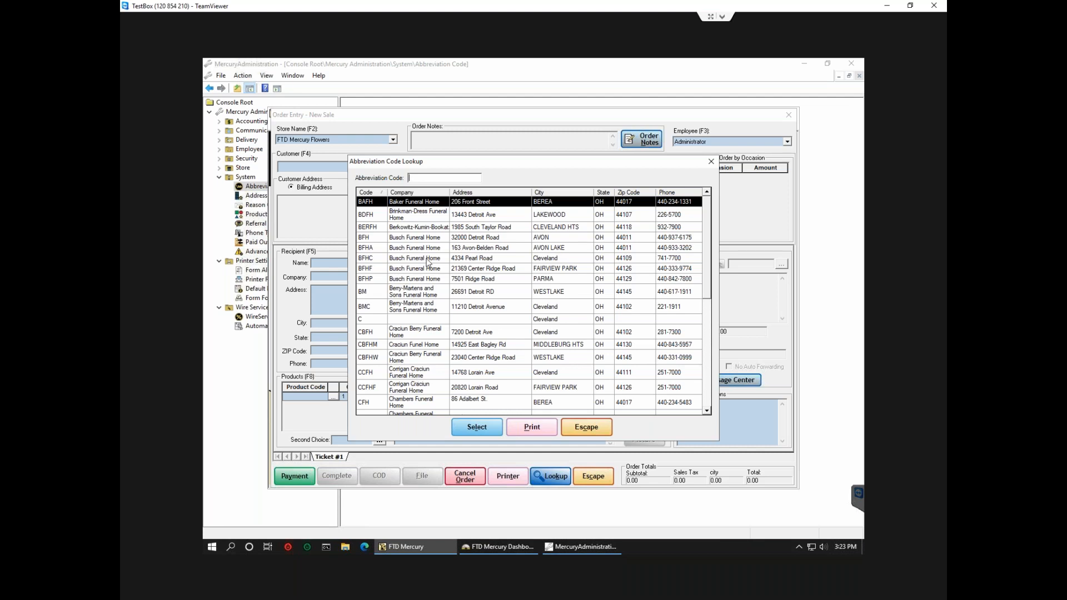
Fill the recipient from code BMC (Berry-Martens and Sons Funeral Home), then reopen and close the lookup.
click(412, 311)
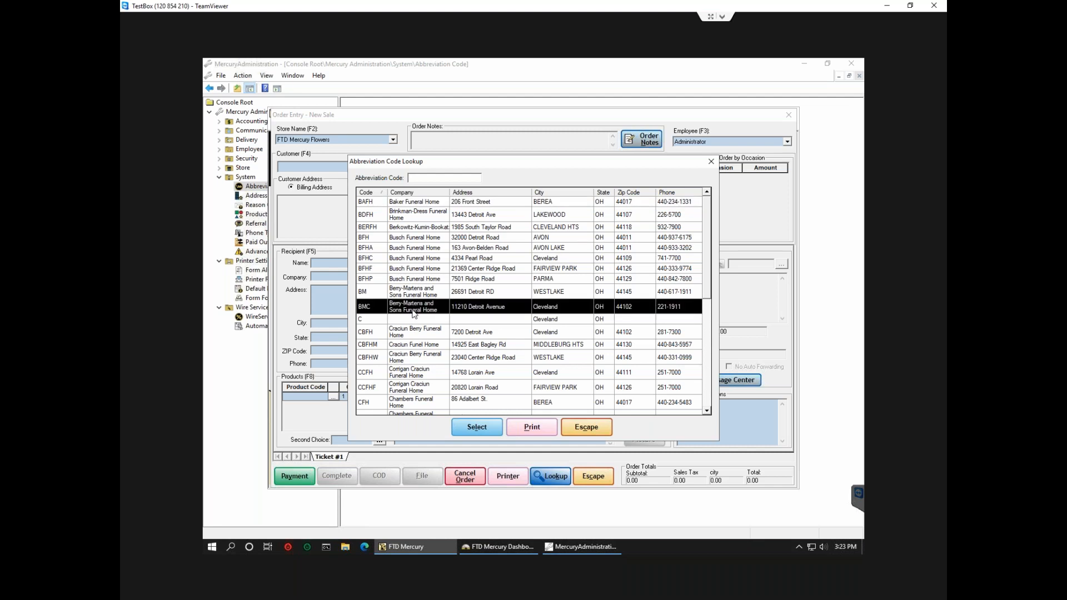
click(488, 431)
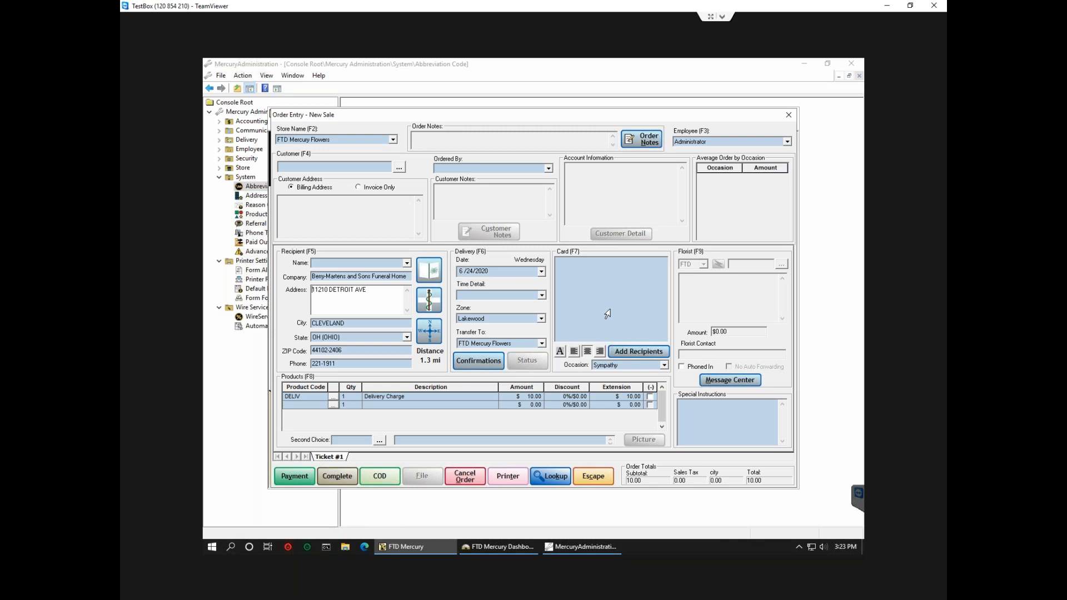
key(F12)
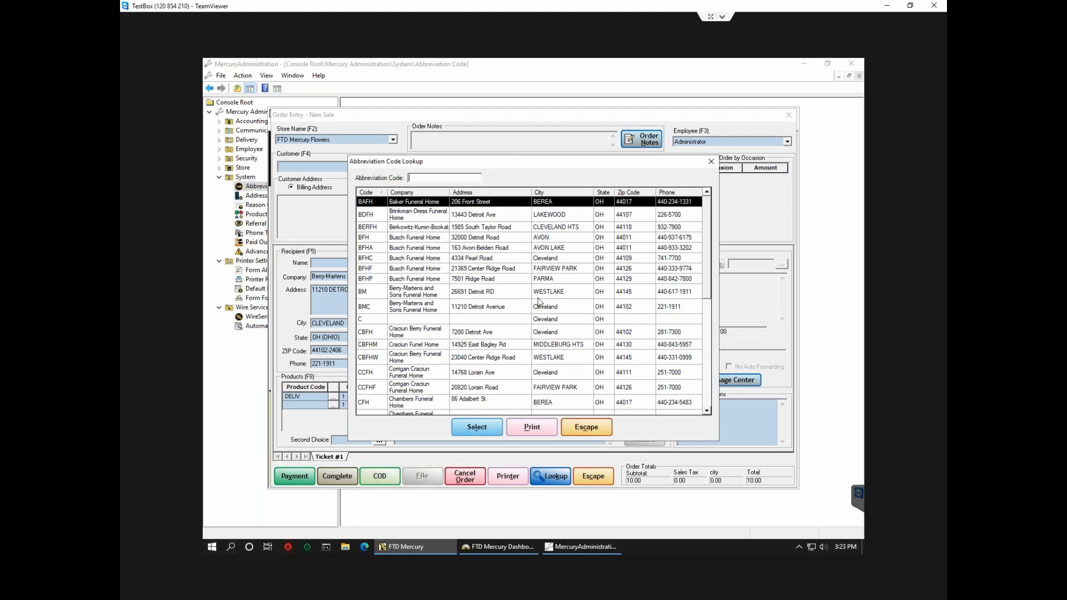
click(586, 426)
Fill the card message with the LAK St. Patrick's Day abbreviation from Lakeside Supply Company.
click(602, 313)
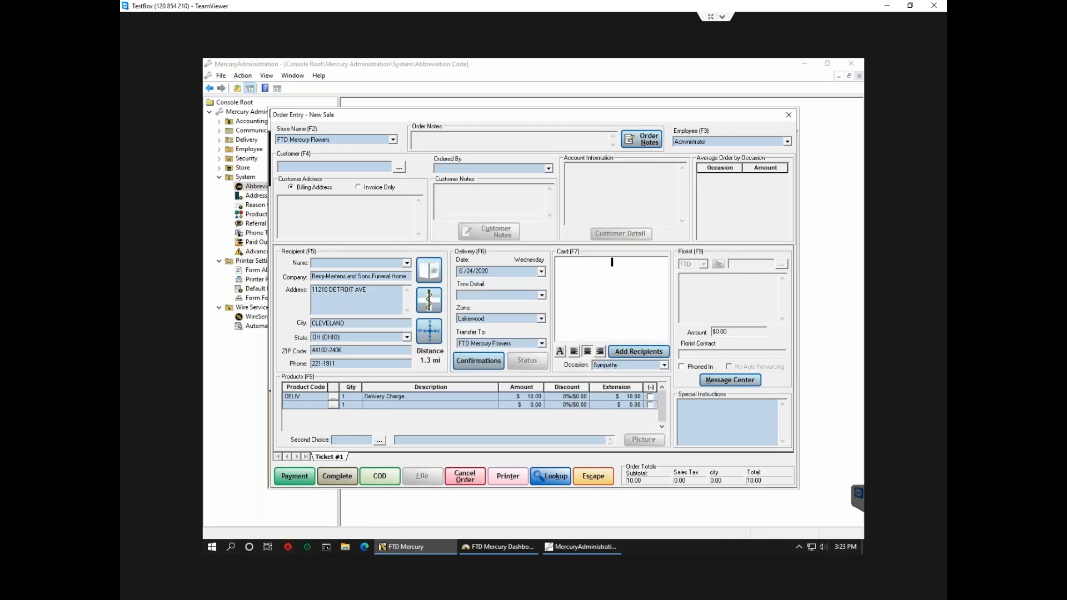
key(F12)
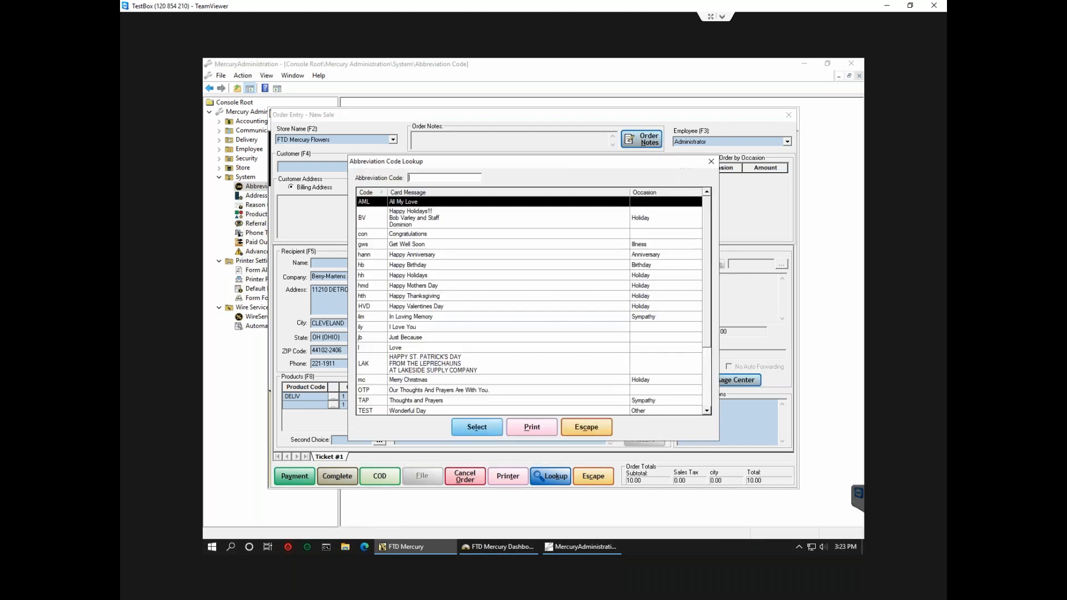
click(465, 368)
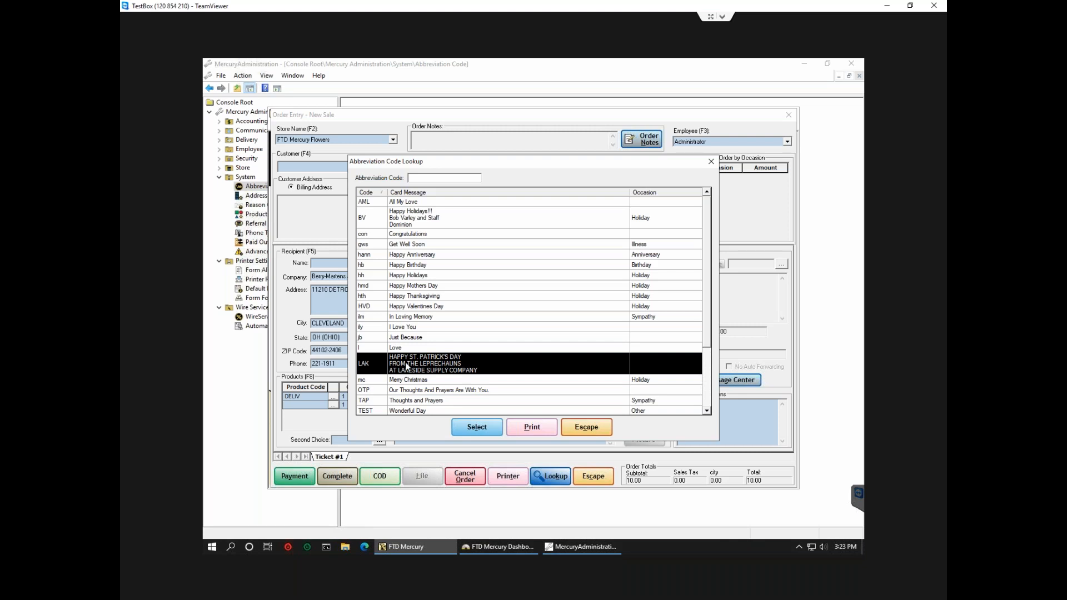
click(477, 426)
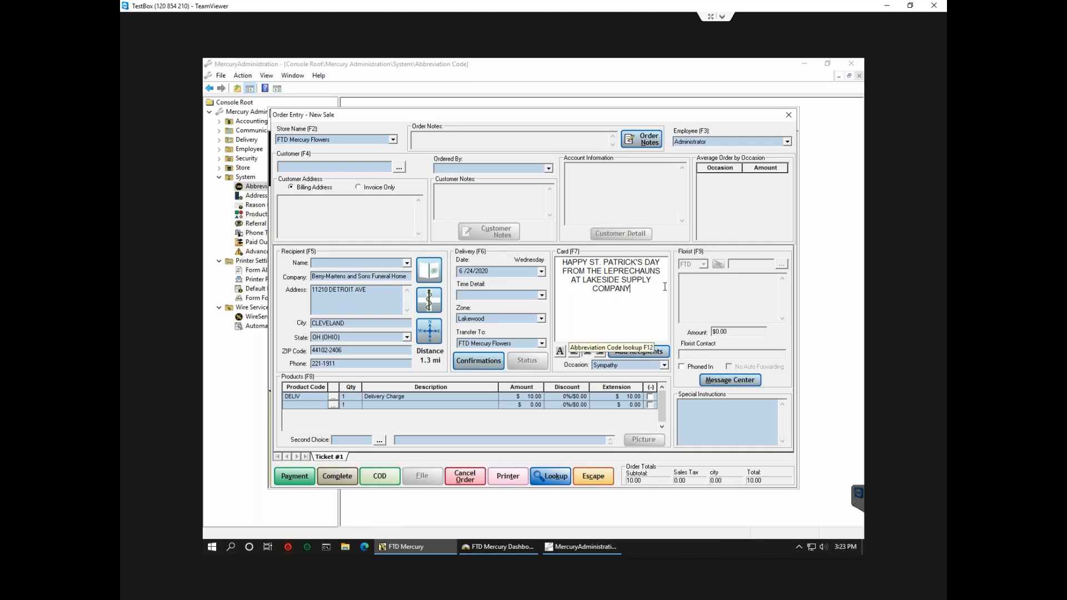
Save the DIFH abbreviation code, then review Paid Out/In types, selecting Business Meal.
click(248, 369)
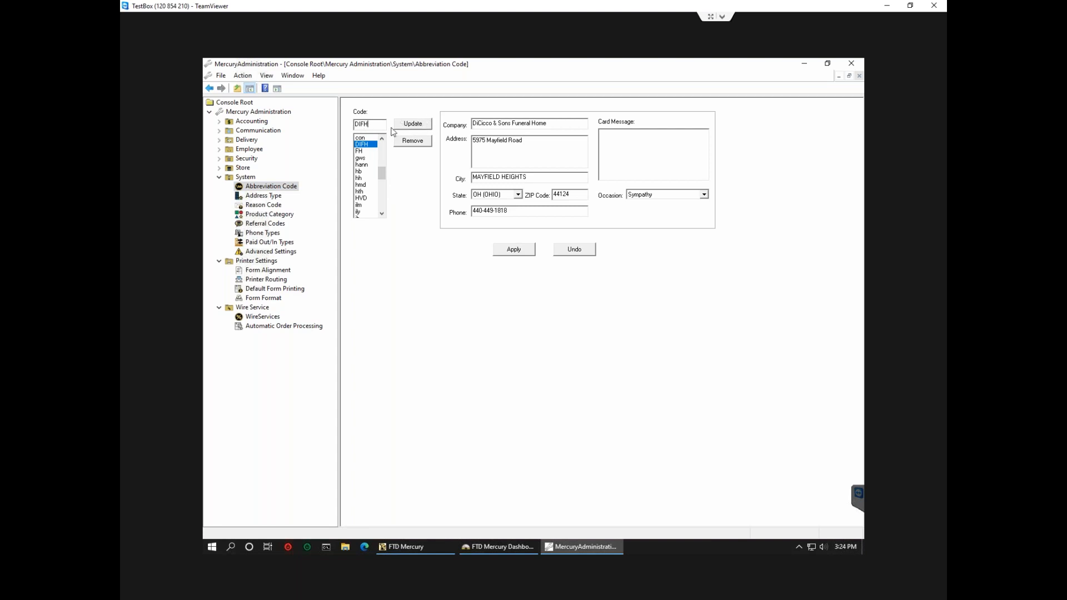
click(508, 251)
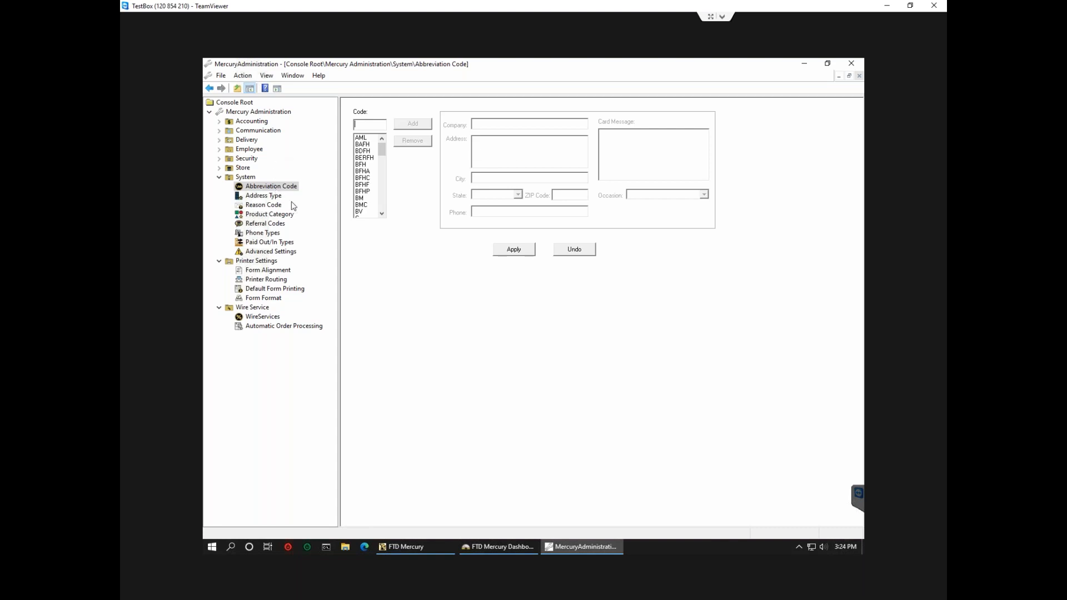
click(261, 241)
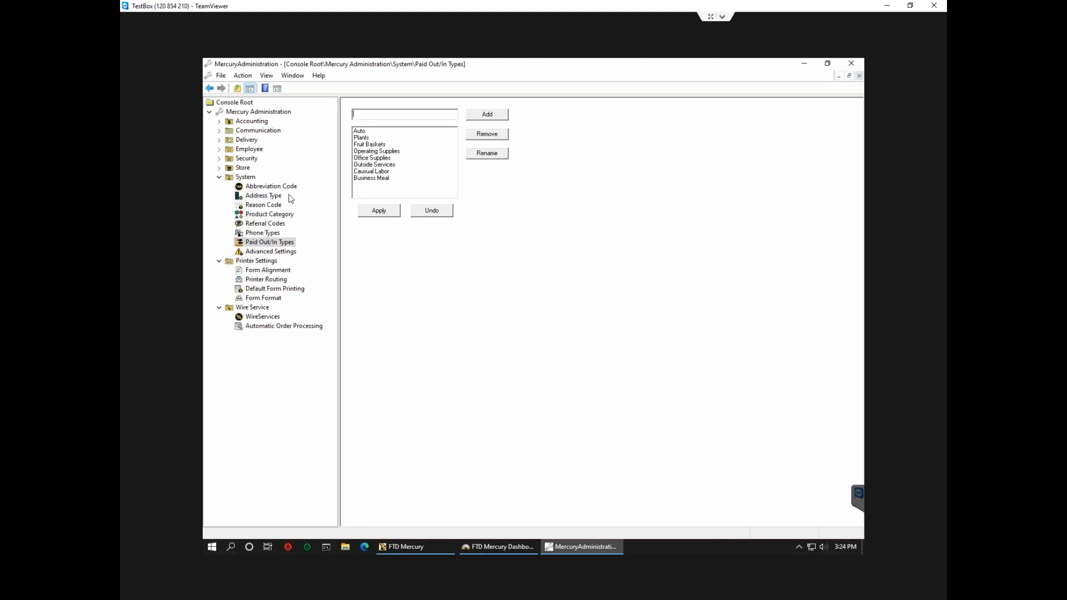
click(383, 180)
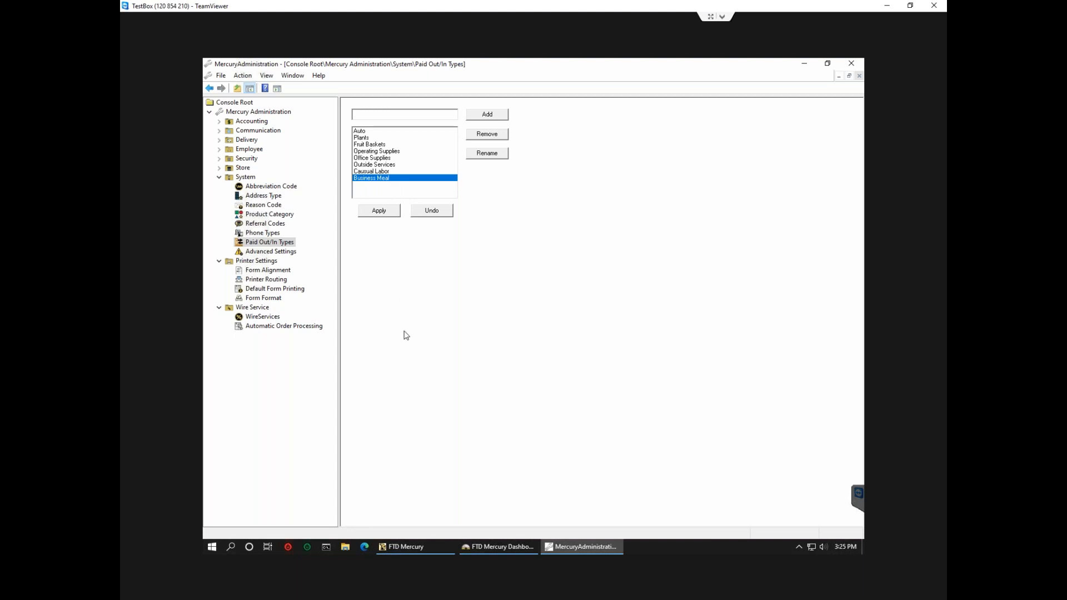
click(406, 546)
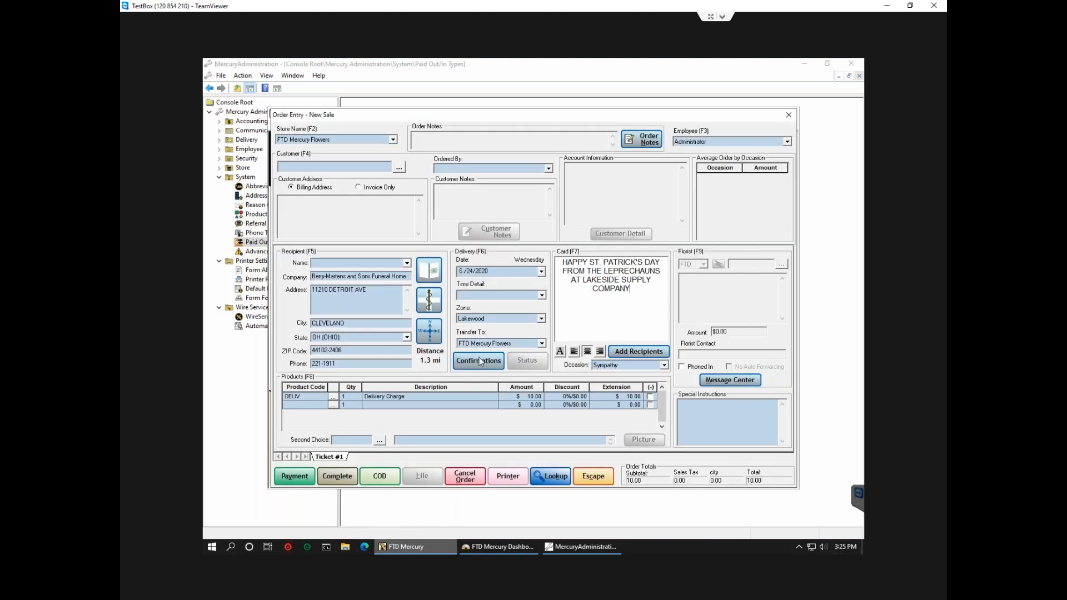
Discard the unsent order and record the $300.00 opening balance, signing in with administrator credentials.
click(609, 478)
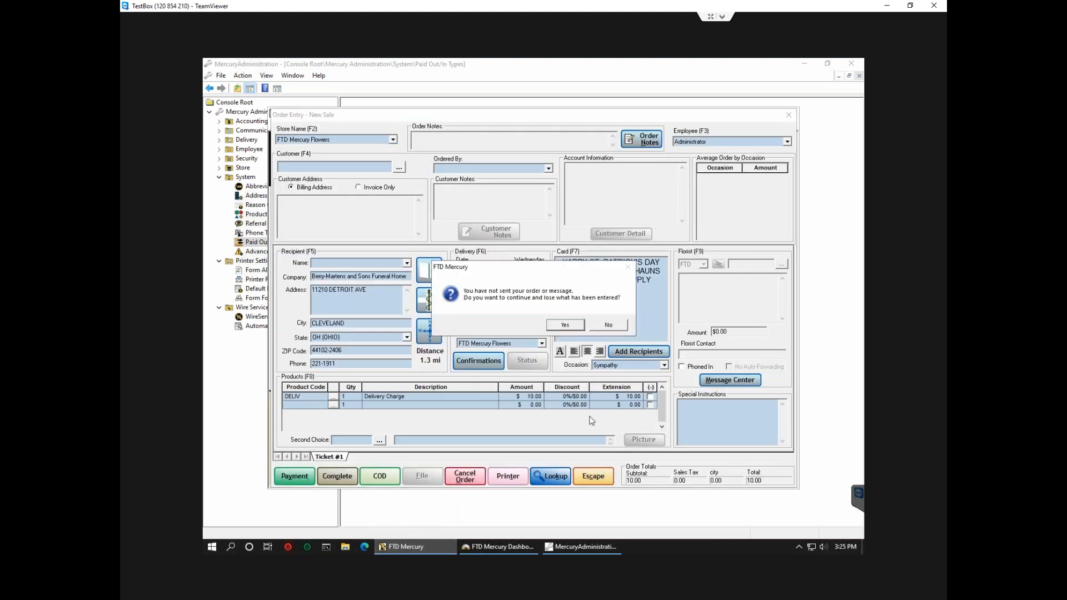
click(564, 328)
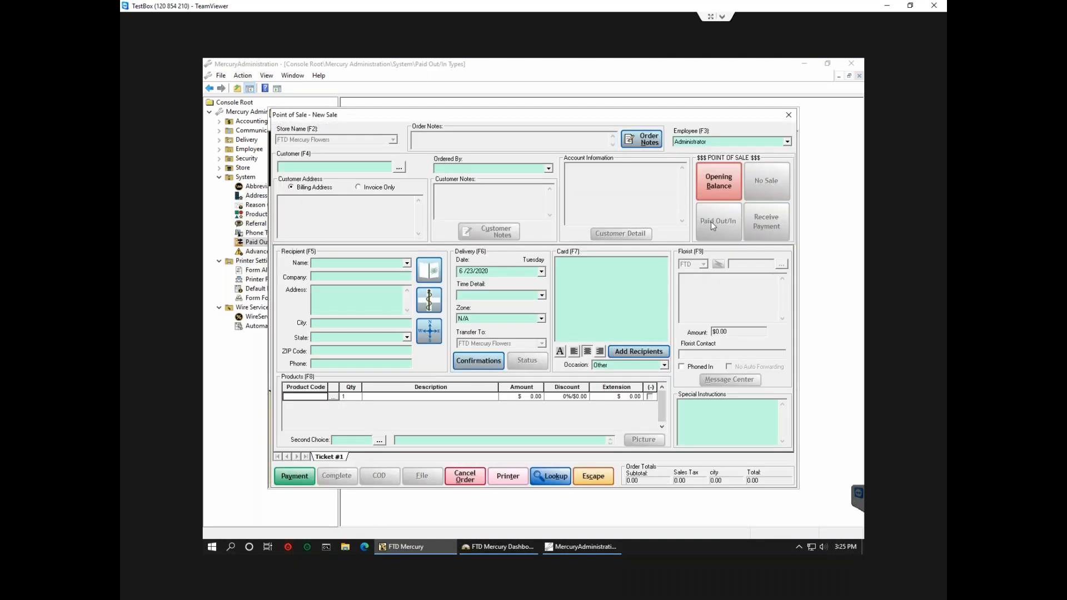
click(714, 189)
text(admin)
key(Tab)
text(a)
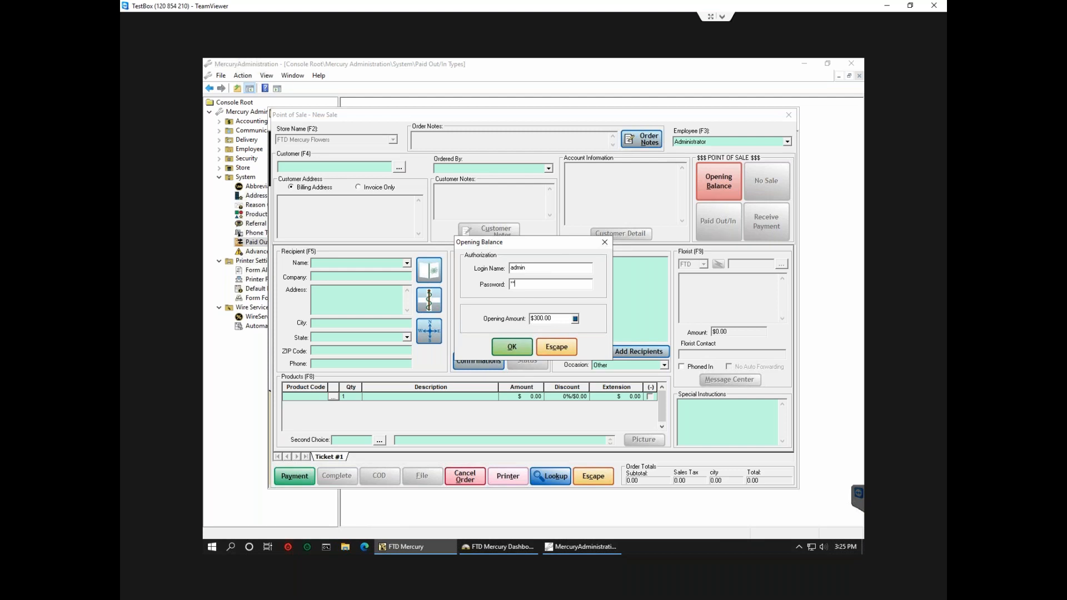
key(Return)
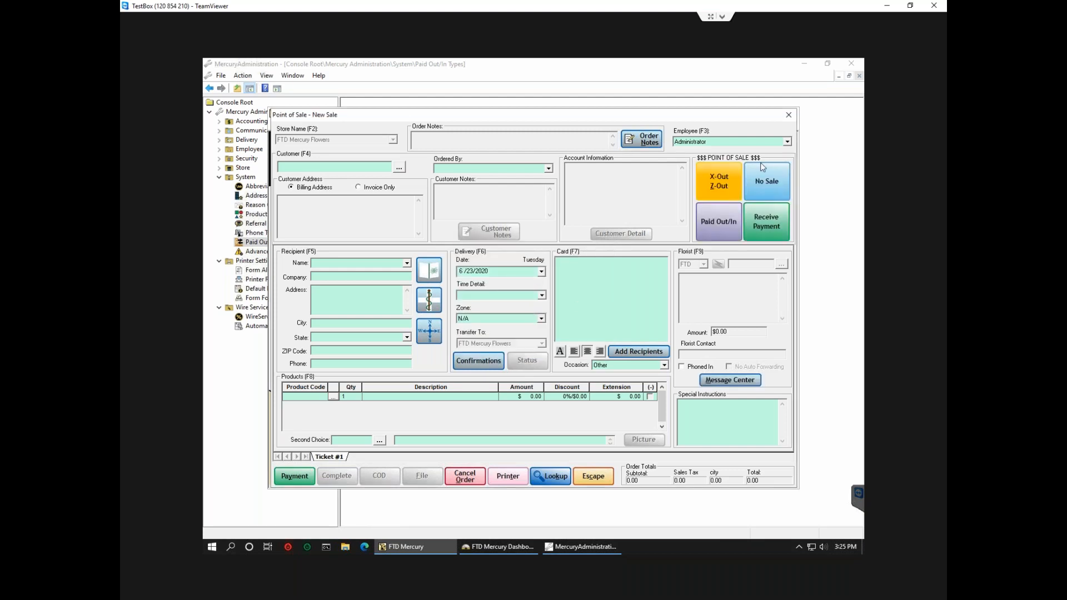
Check the sale's Paid Out/In type dropdown options, leaving the type on Auto.
click(732, 213)
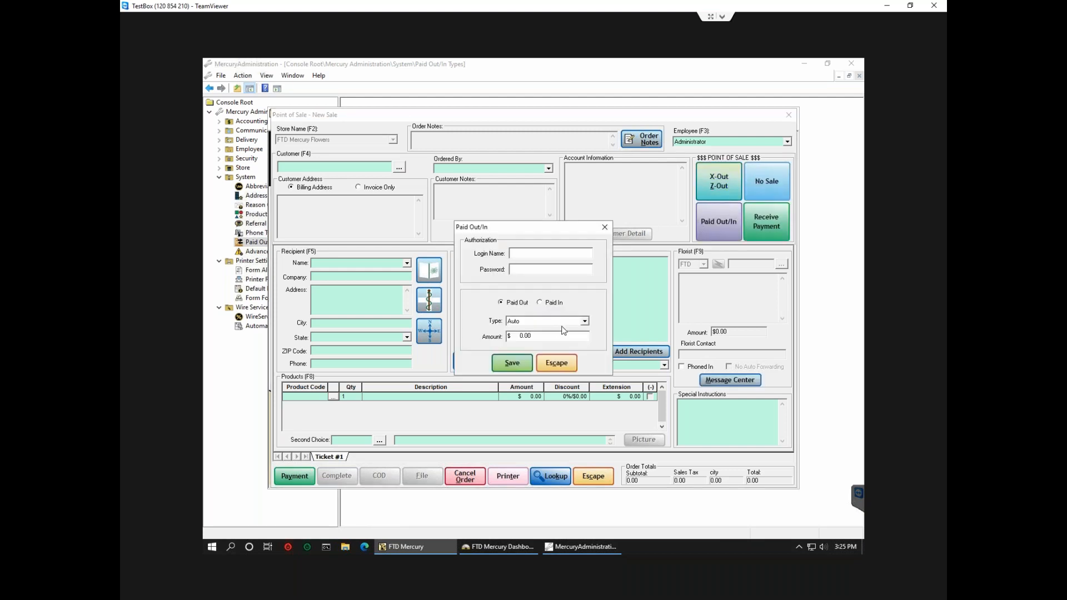
click(585, 322)
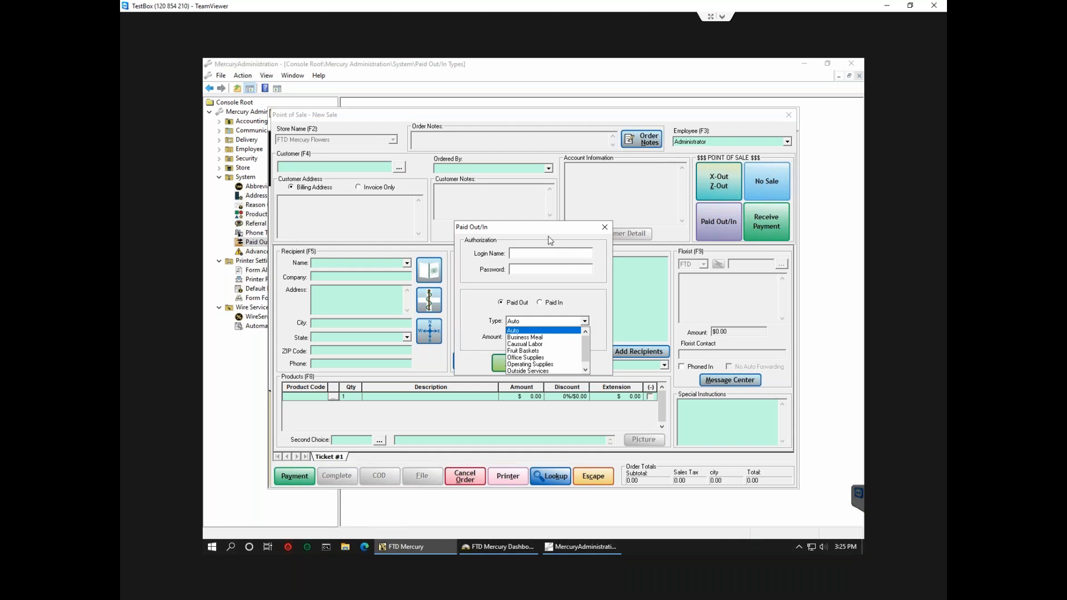
click(604, 231)
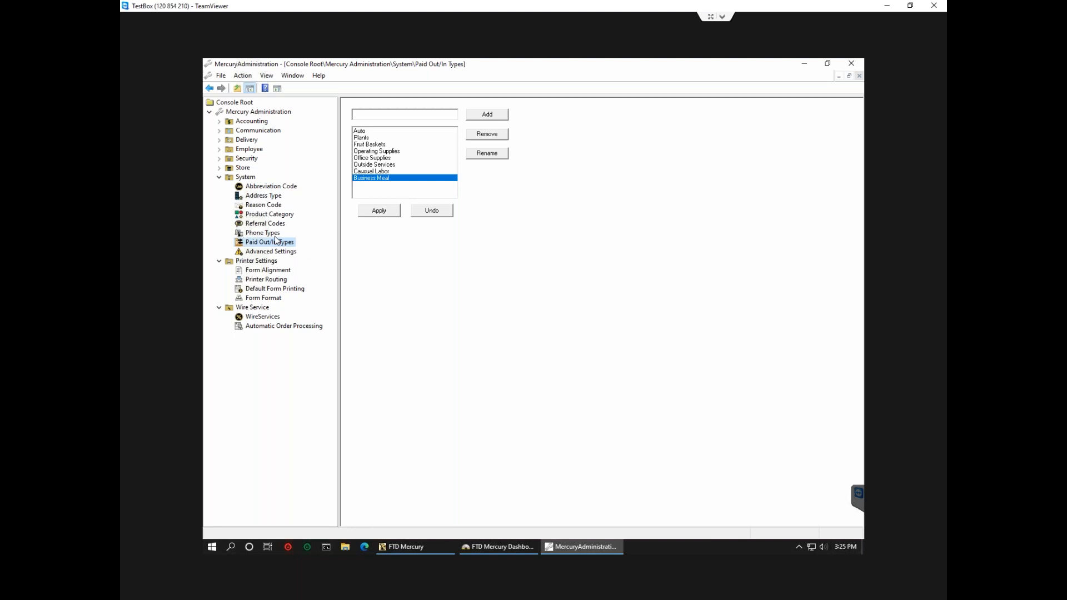
Review the product categories (Balloon, Cards, Gift), selecting Gift, then return to the System overview.
click(284, 216)
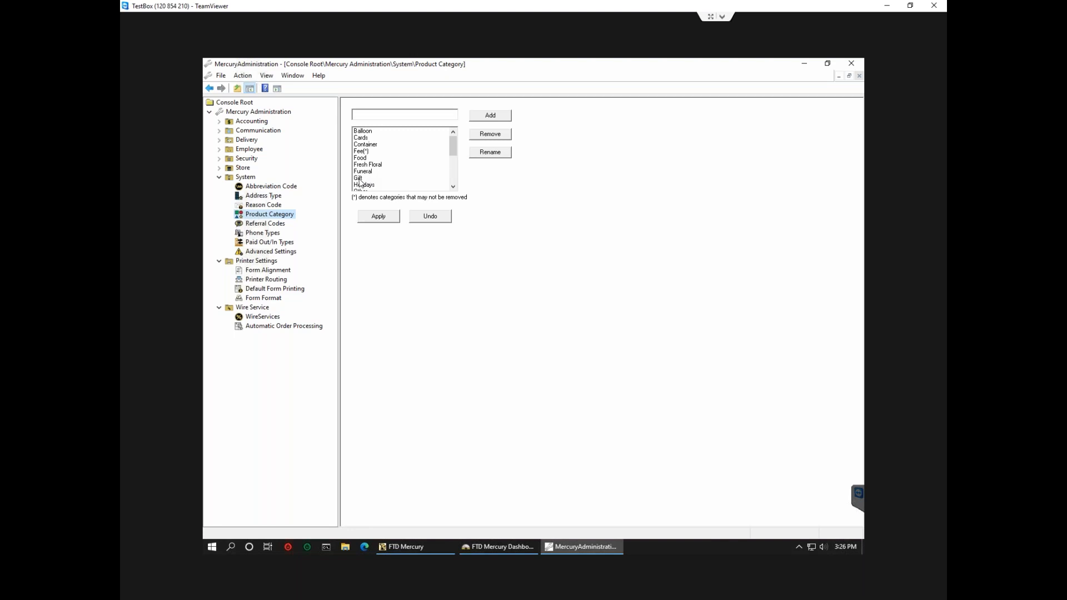
click(360, 179)
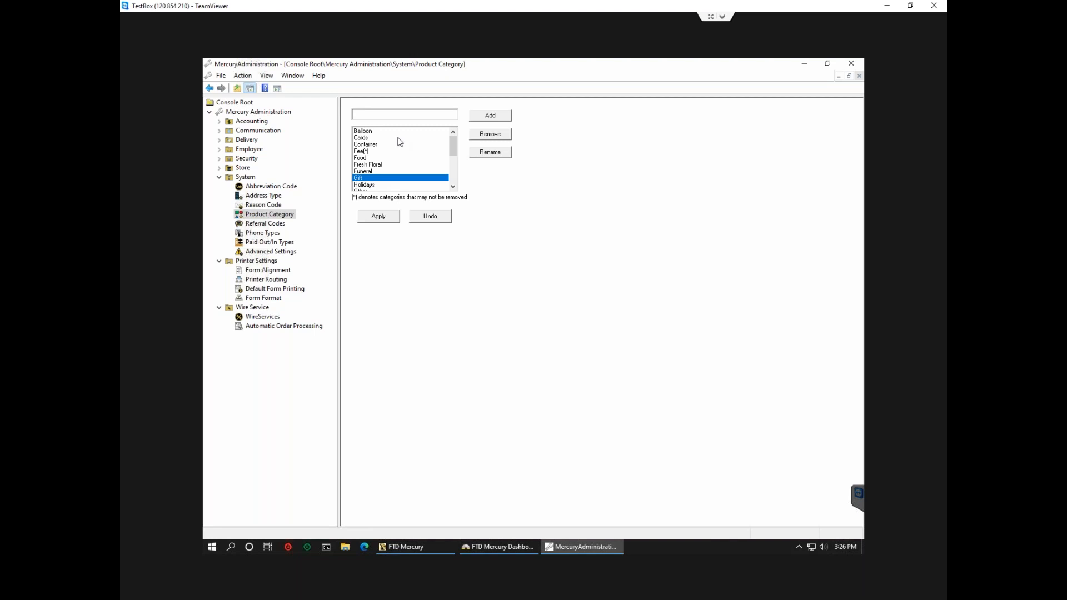
click(219, 177)
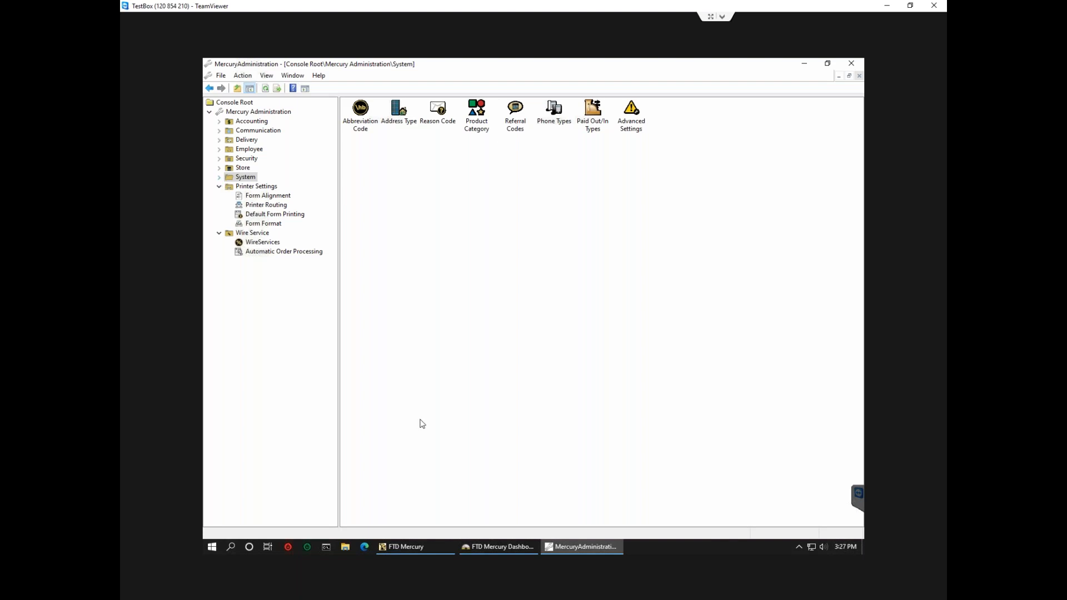
Bring the Point of Sale window forward and refocus its open Paid Out/In dialog.
click(417, 544)
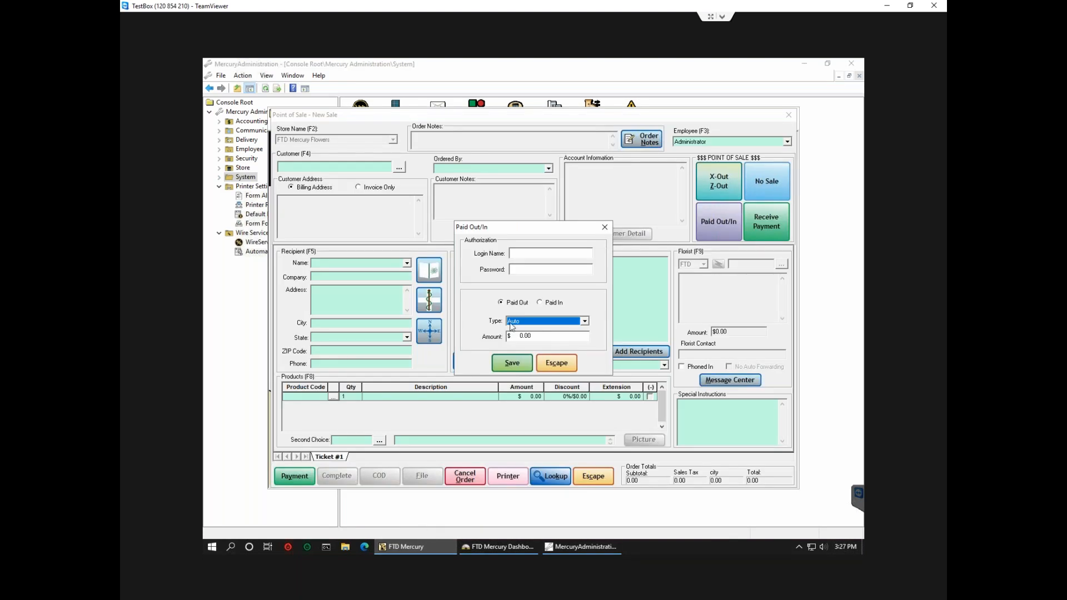
click(548, 371)
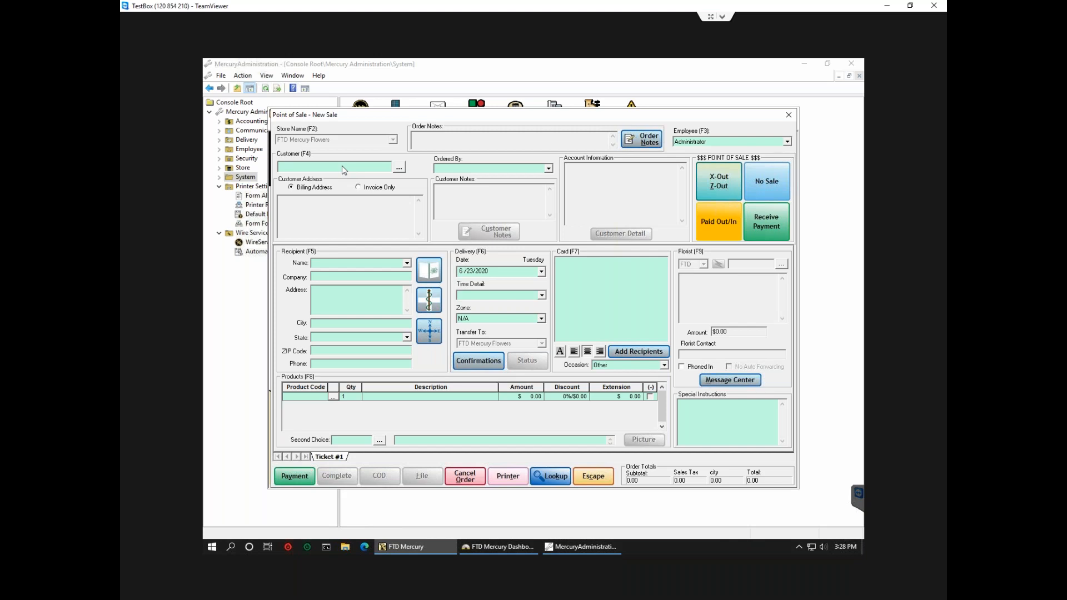
click(358, 306)
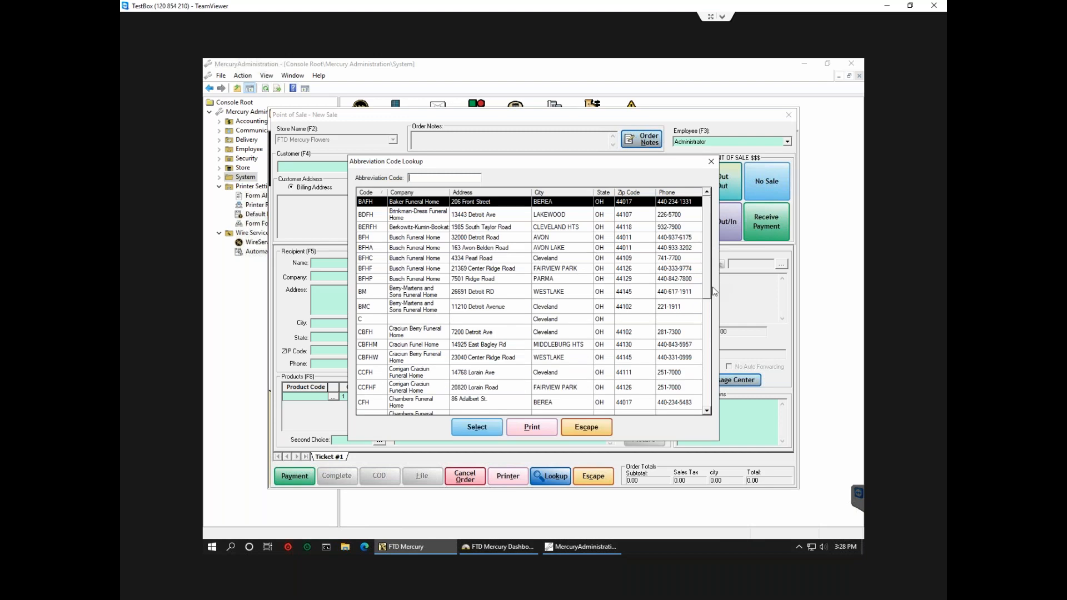
drag(707, 295, 709, 405)
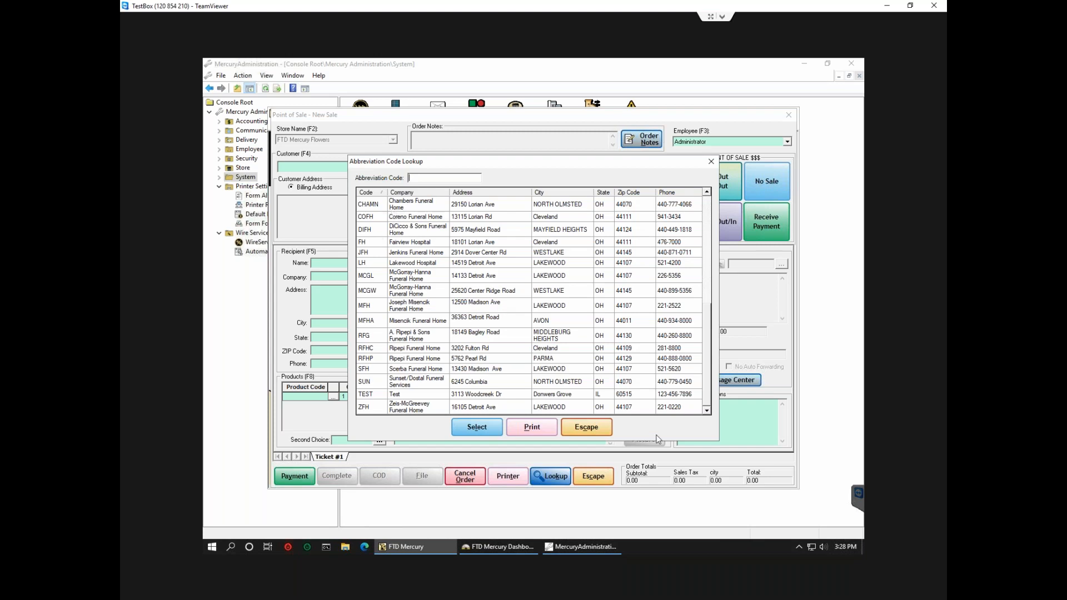
click(593, 428)
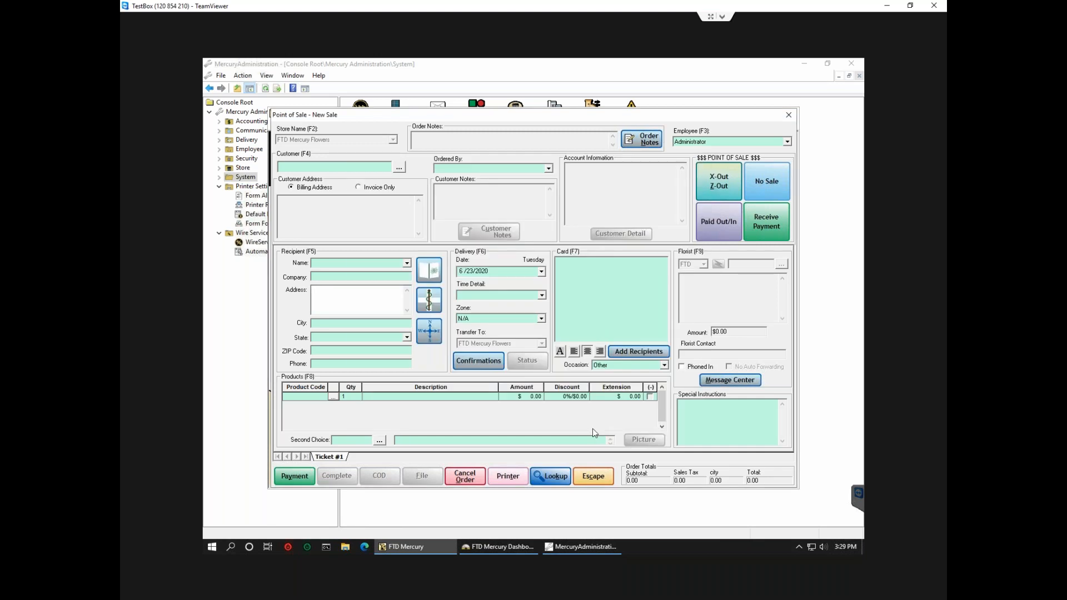
Close the Point of Sale window and show the Form Alignment printer settings.
key(Escape)
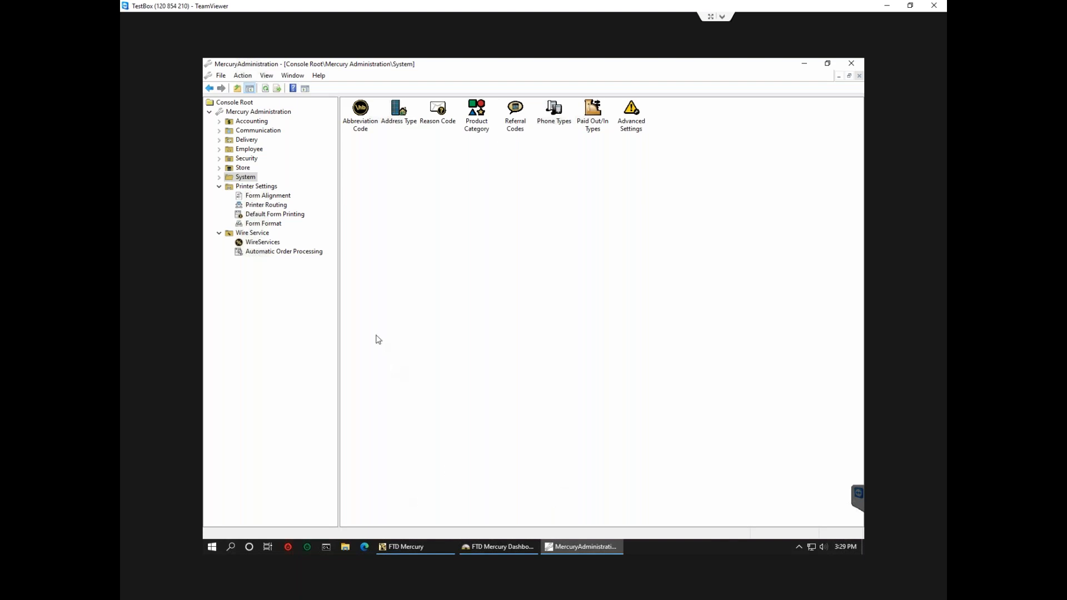
click(276, 198)
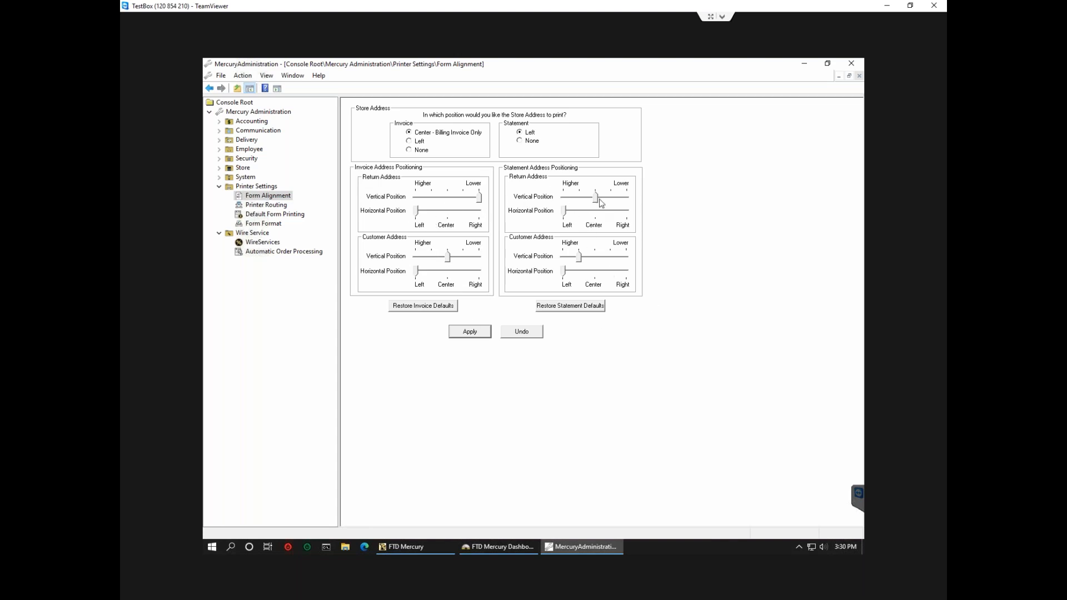
Move the statement return address vertical position one tick toward Higher.
click(580, 199)
Show the Default Form Printing copy counts for Carry Out, Local, Pickup, Wire Out and Pool.
click(300, 217)
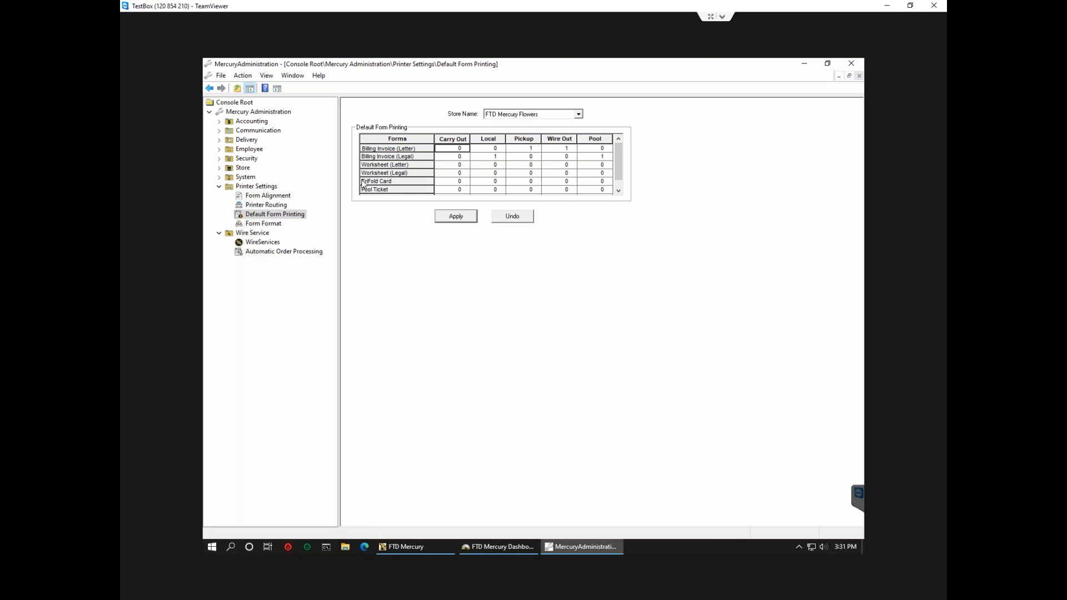
Collapse Printer Settings and display the Wire Service Automatic Order Processing page.
click(219, 188)
click(265, 217)
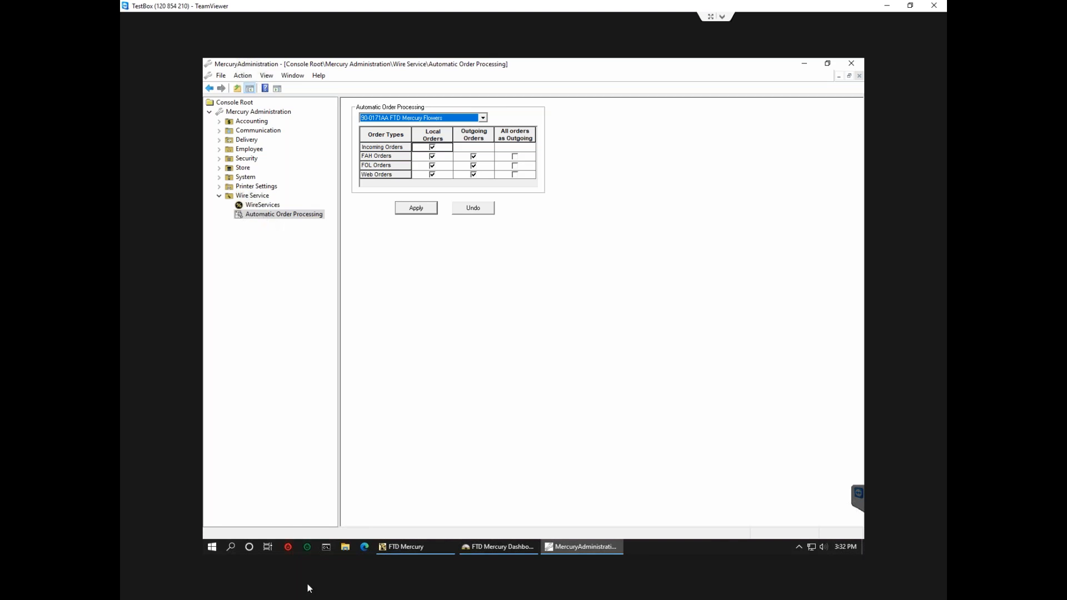
Bring the Point of Sale window forward and check the Message Center, which has no records.
click(392, 549)
click(725, 383)
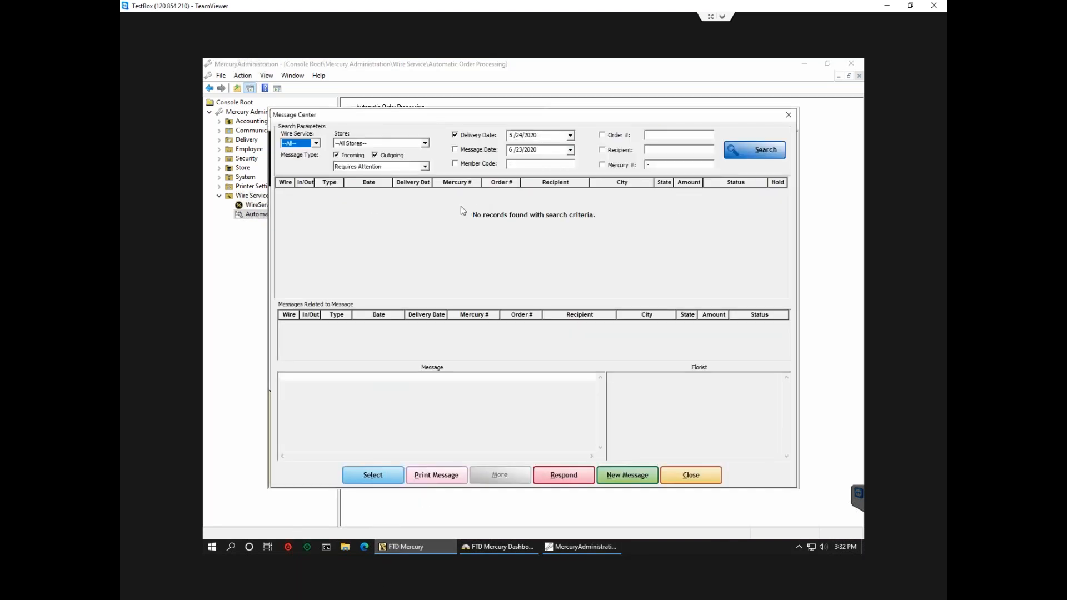
click(685, 479)
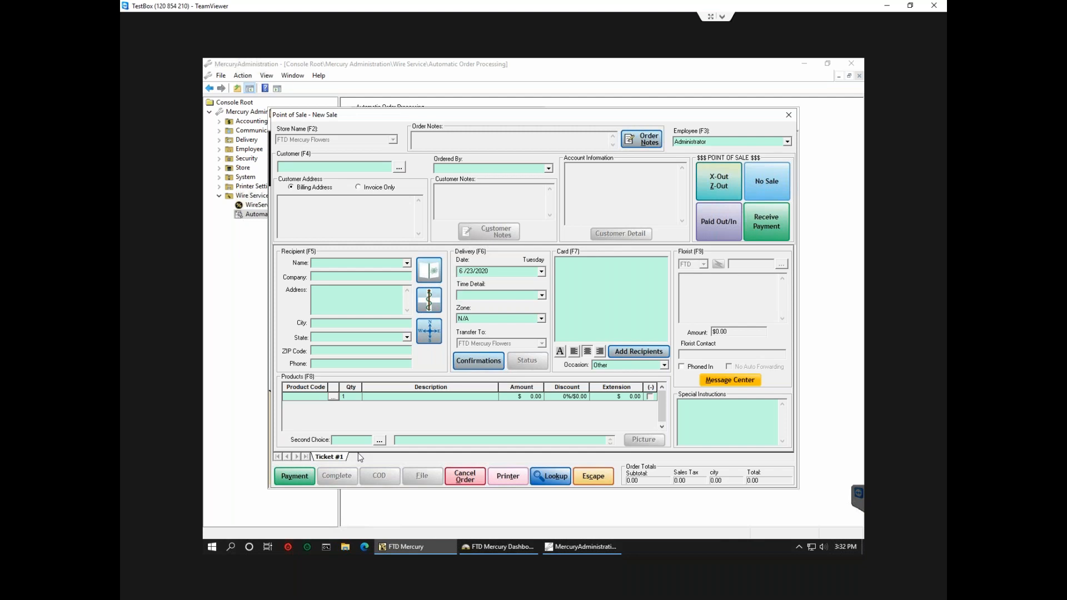
Close the Point of Sale New Sale window with Escape.
key(Escape)
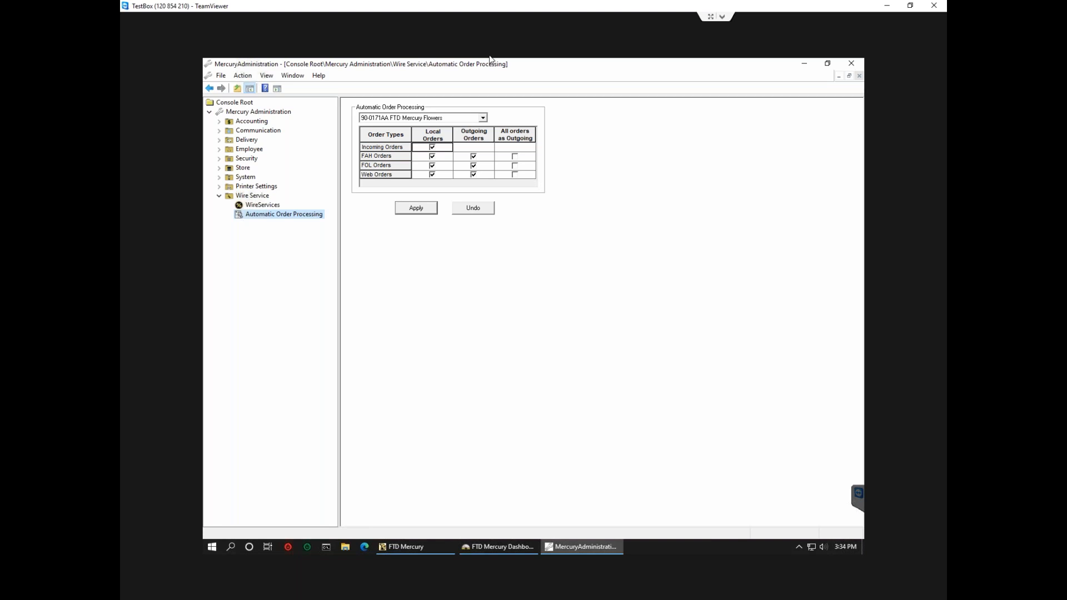
Open the Form Format printer settings and list the available form types.
click(267, 188)
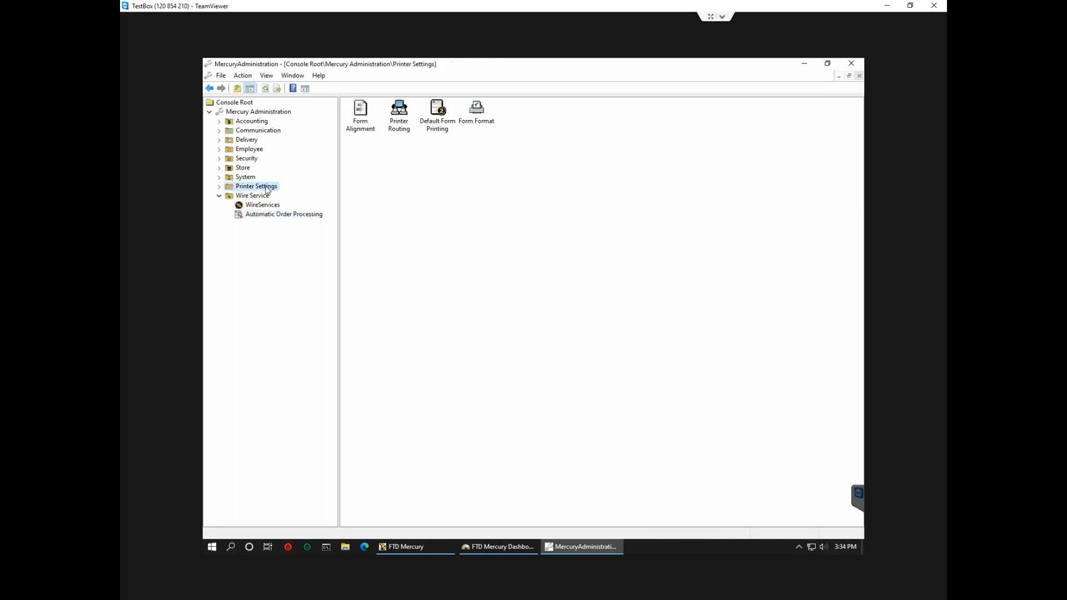
click(474, 118)
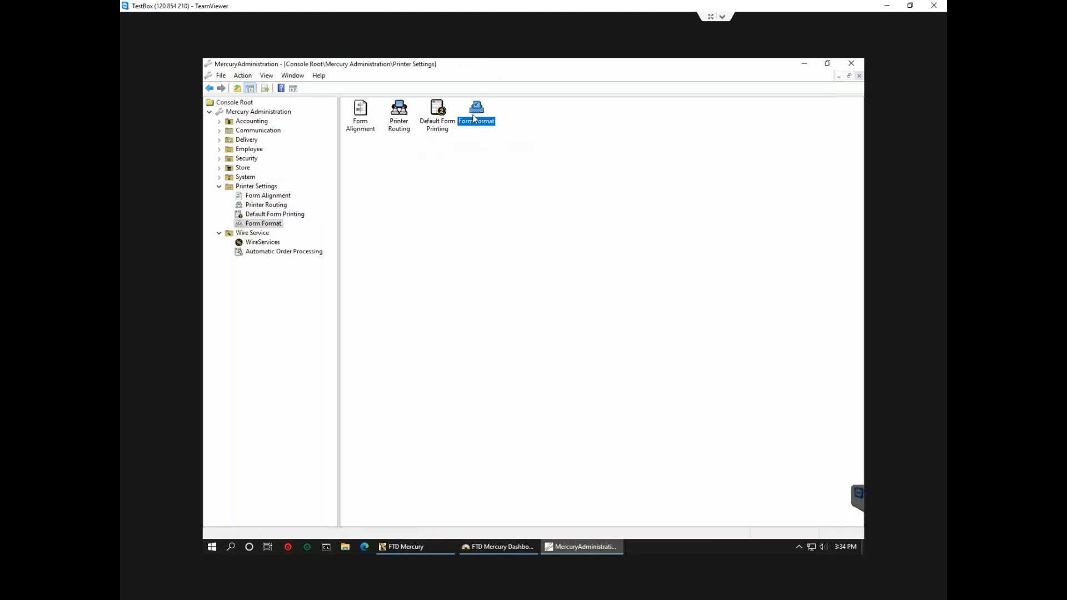
double_click(474, 118)
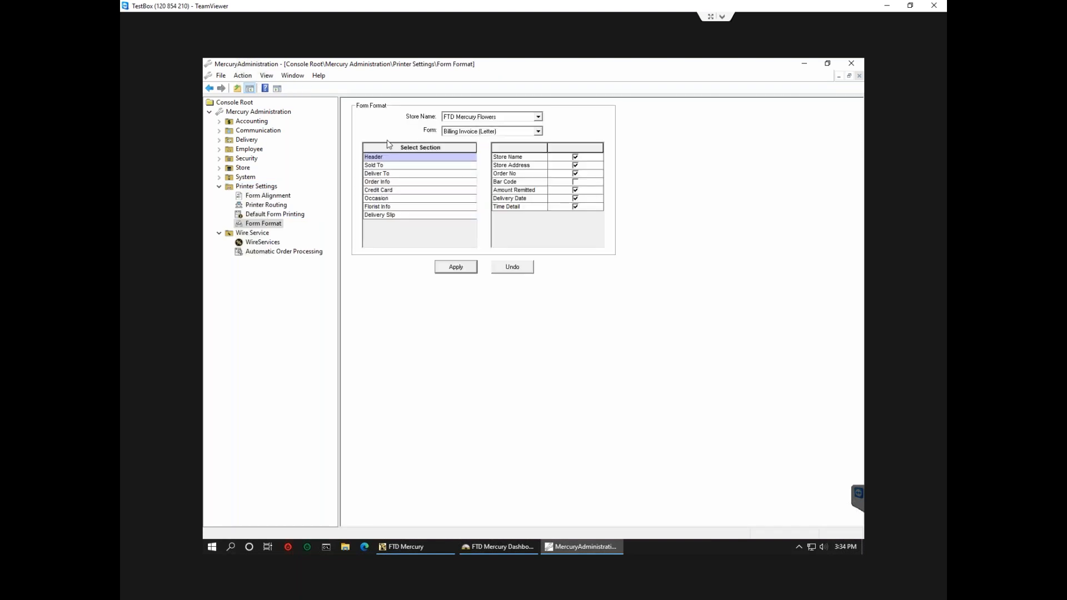
click(539, 132)
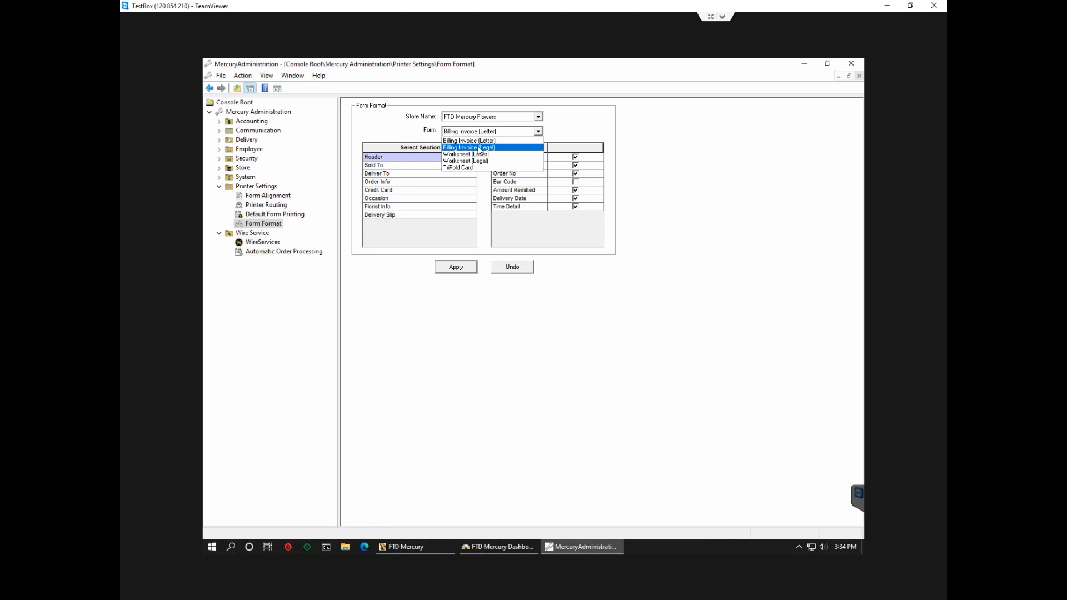
Switch the form to Billing Invoice (Legal) and review its Header, Sold To and Deliver To sections.
click(458, 147)
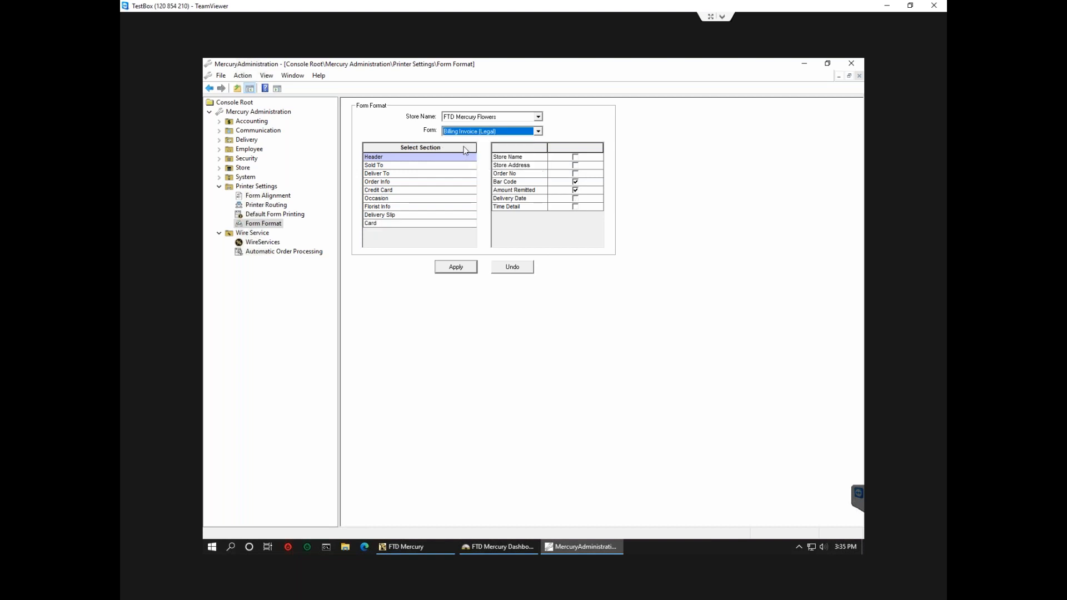
click(383, 166)
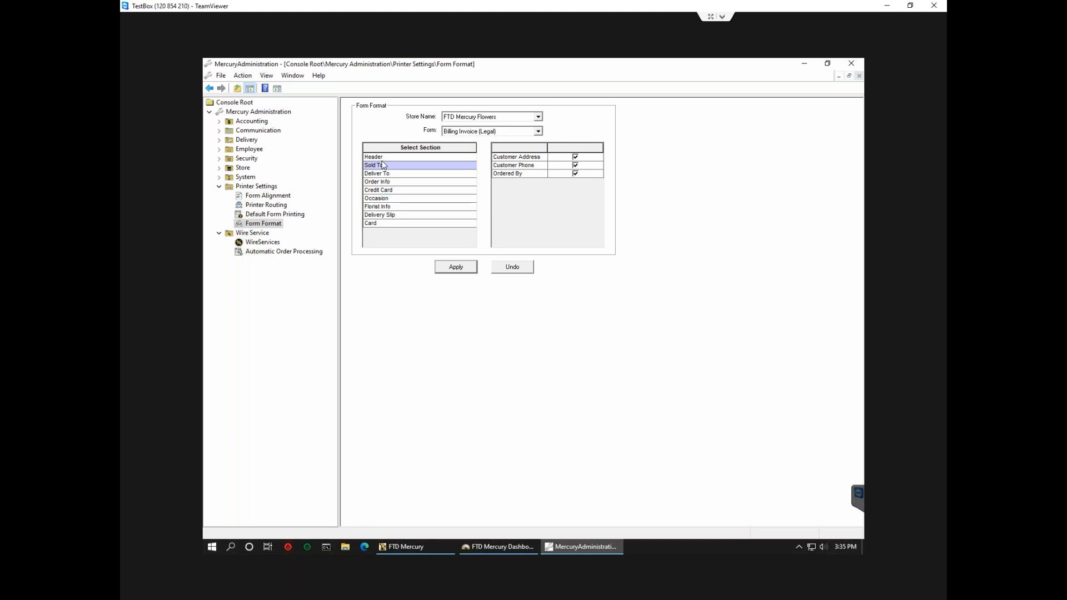
click(382, 159)
click(382, 175)
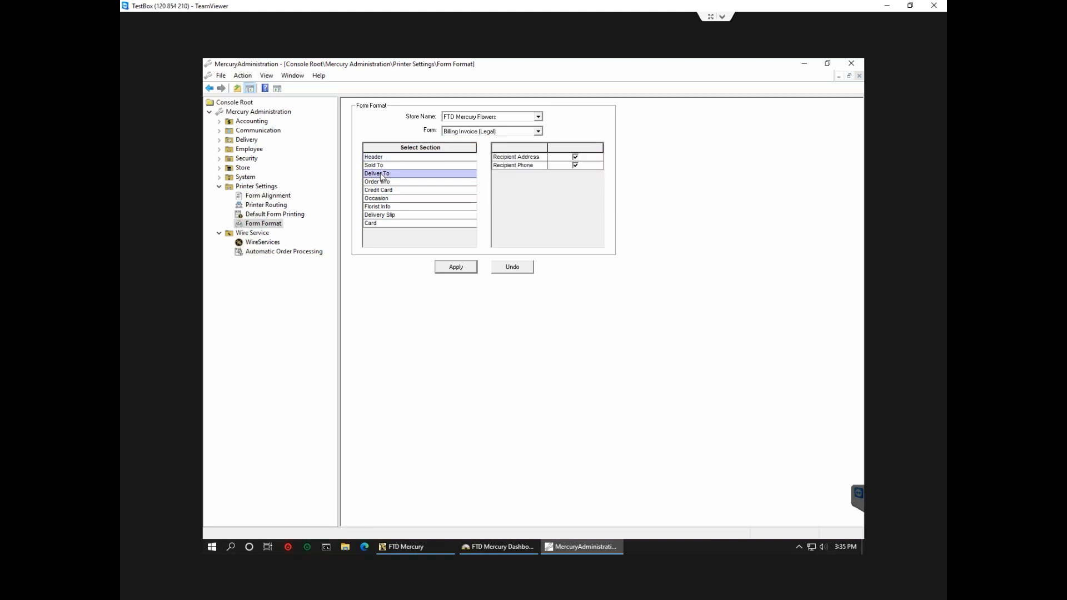
Turn on Rotate 90 Degrees in the Card section, then view the Delivery Slip fields.
click(388, 224)
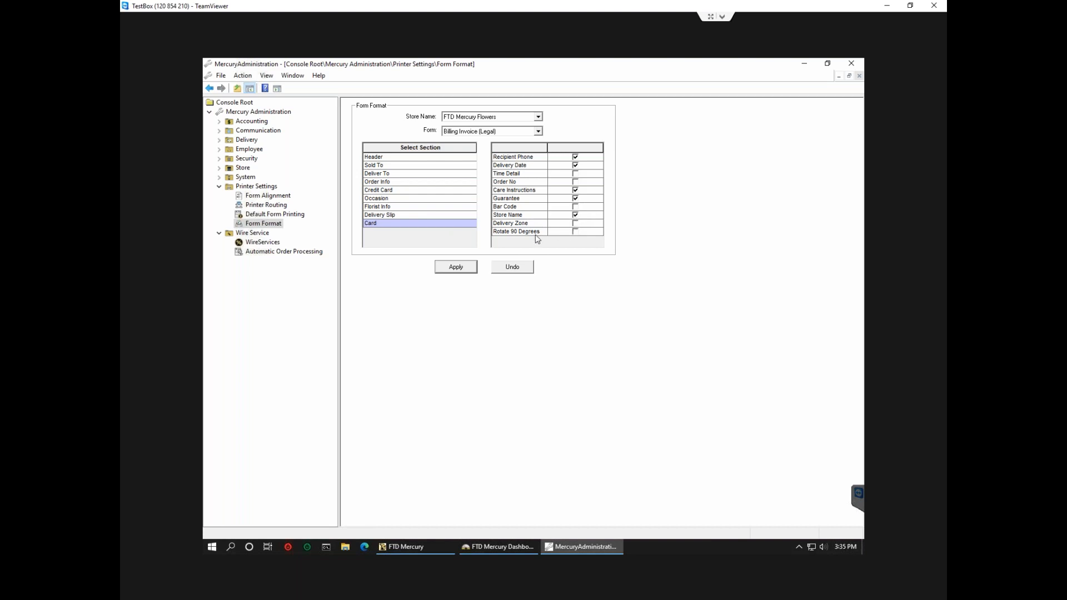
click(575, 232)
click(389, 214)
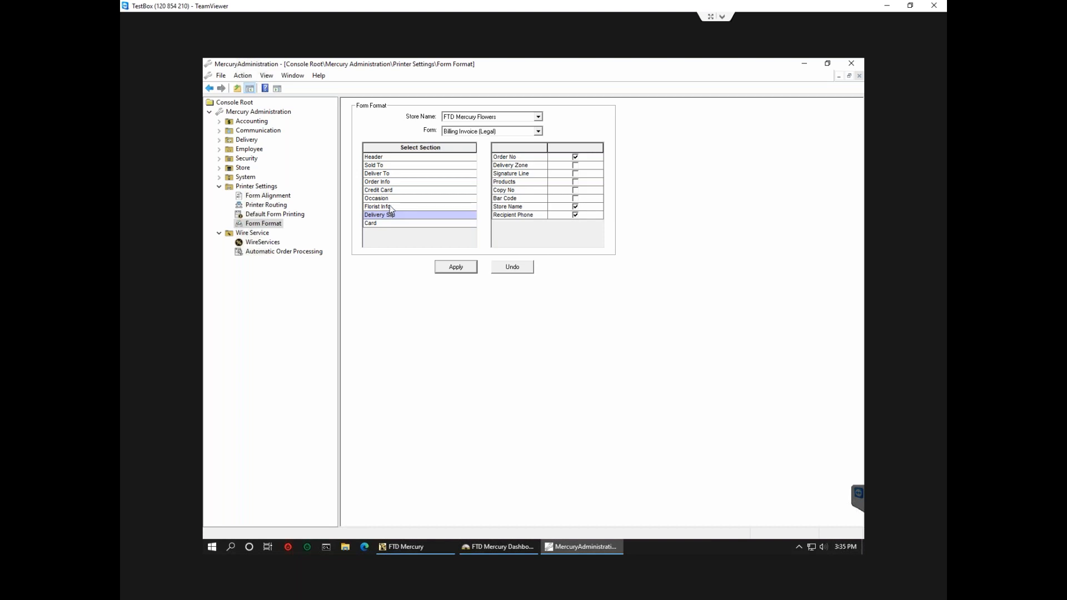
Show the Florist Info section fields of the Billing Invoice (Legal) format.
click(391, 208)
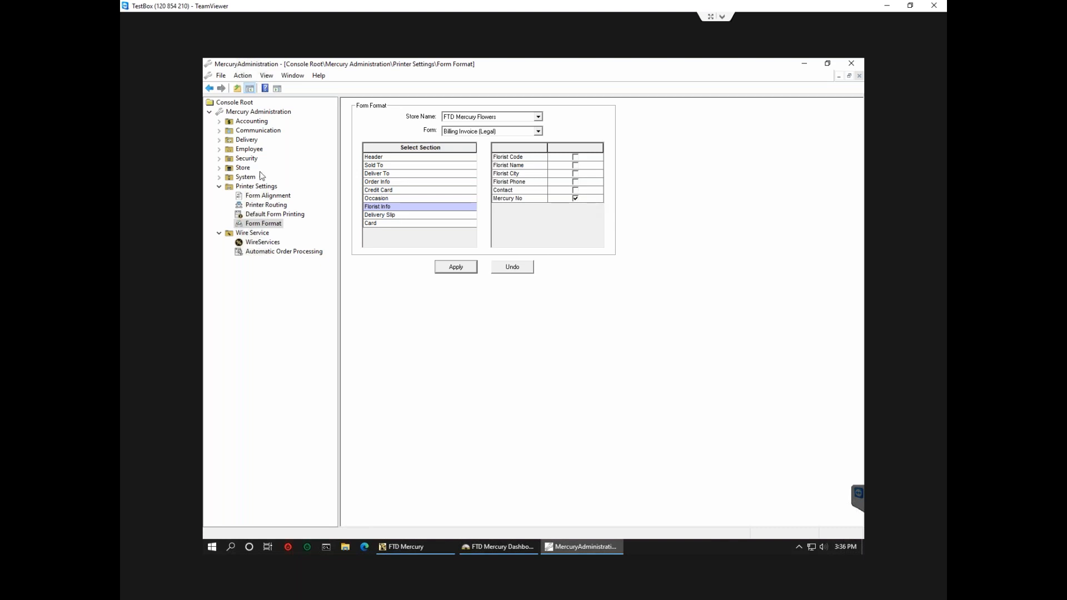
Switch to the Form Alignment page under Printer Settings.
click(279, 202)
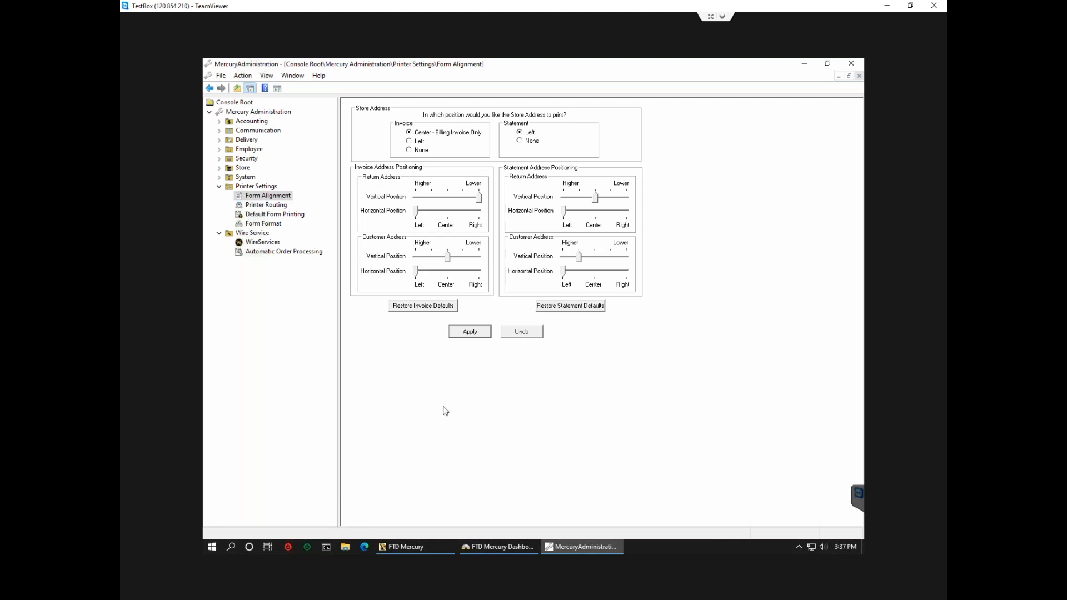
In Point of Sale, search for the customer by name and select them for the sale.
click(408, 547)
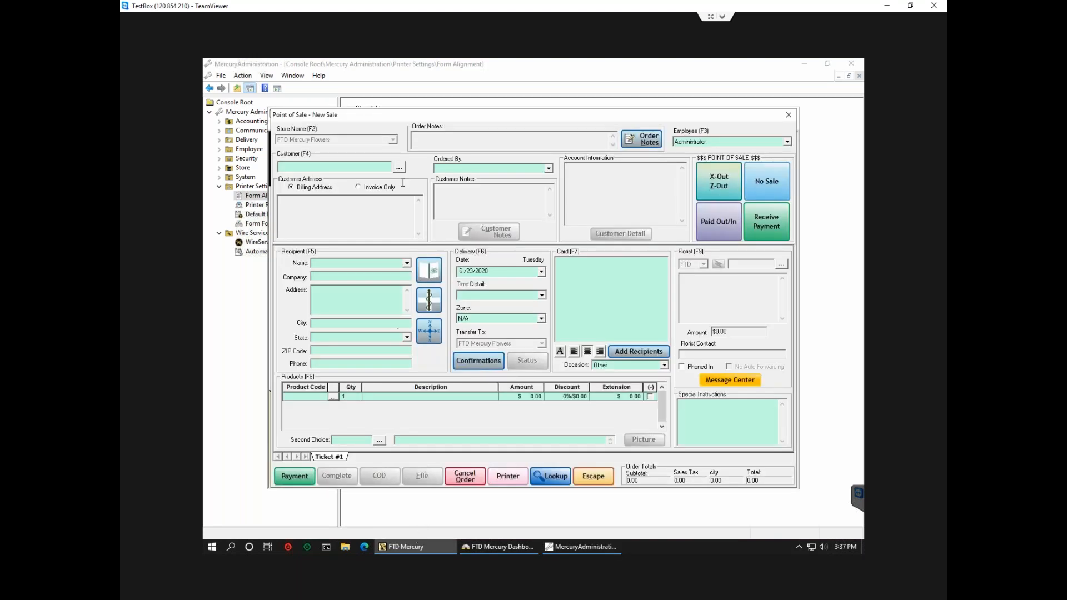
click(343, 169)
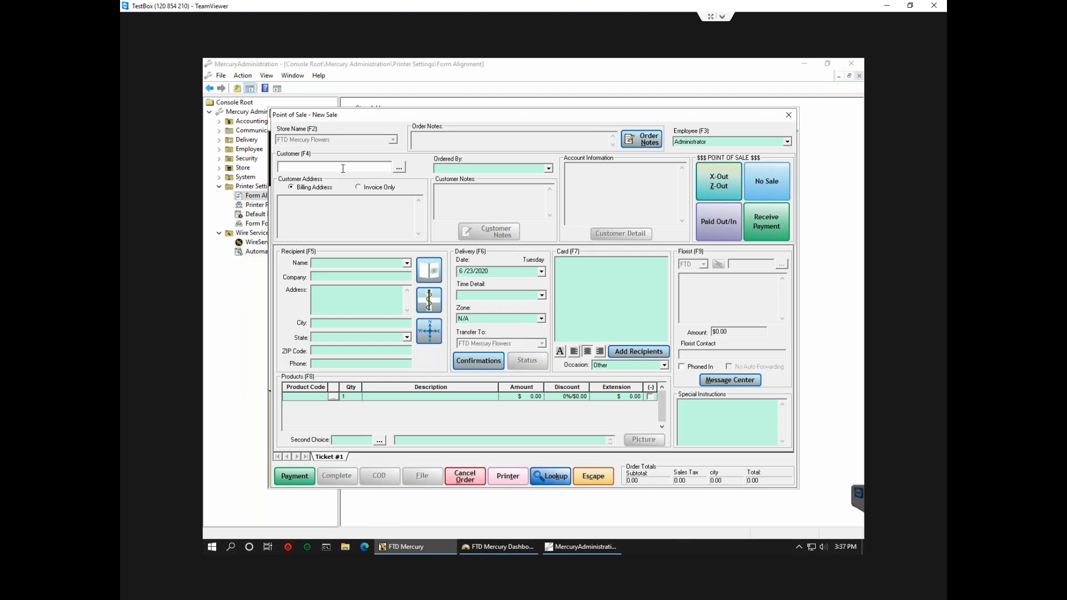
text(tom)
key(Return)
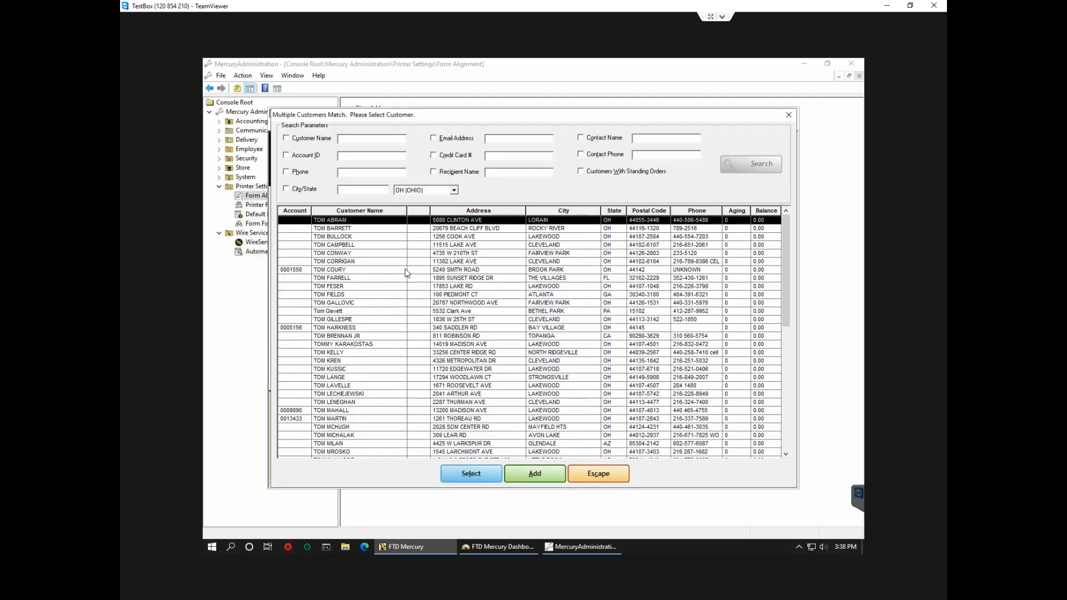
click(394, 271)
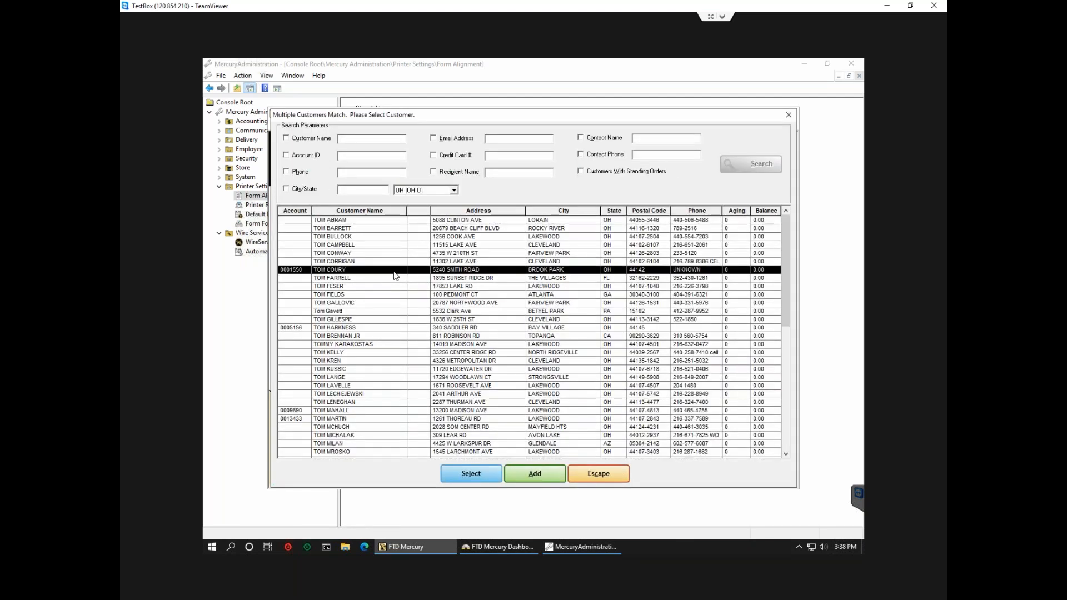
click(475, 474)
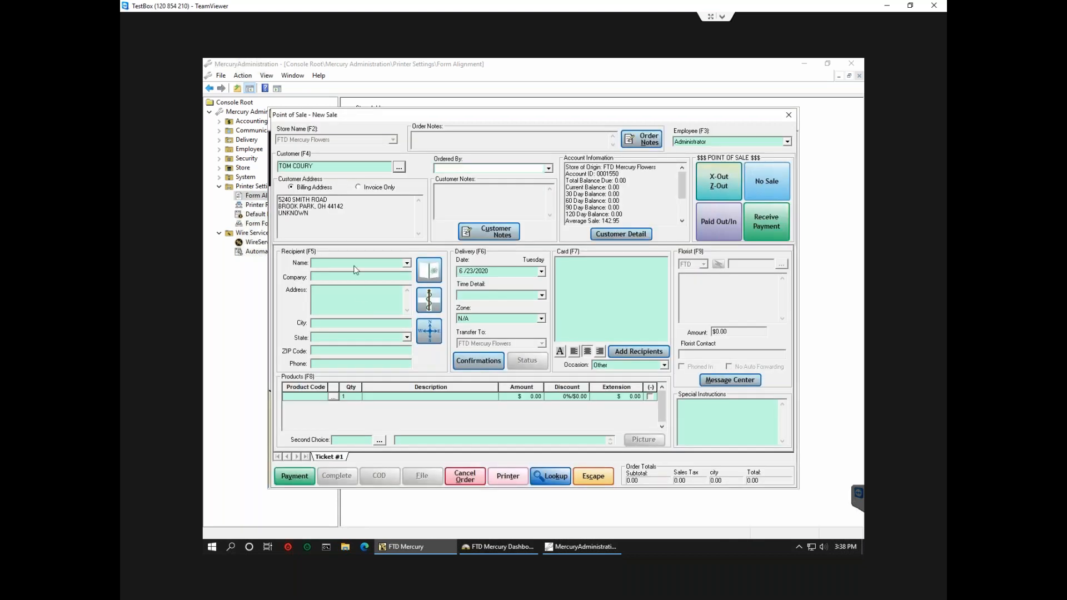
Enter recipient 'wife' and fill the address with the 'same' shortcut for the customer's address.
text(wife)
key(Tab)
key(Tab)
text(same)
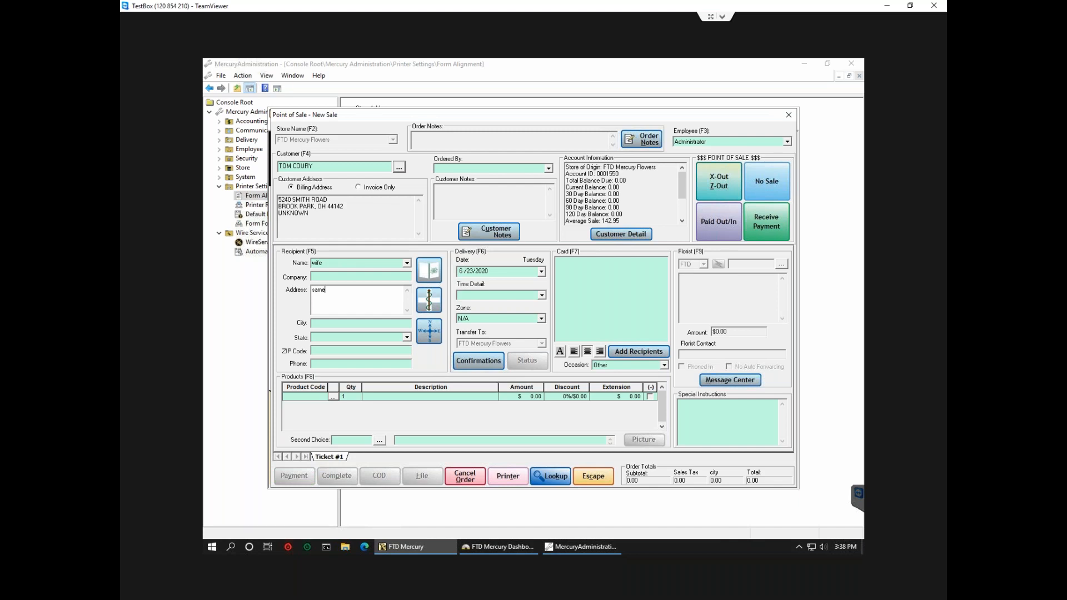
key(Tab)
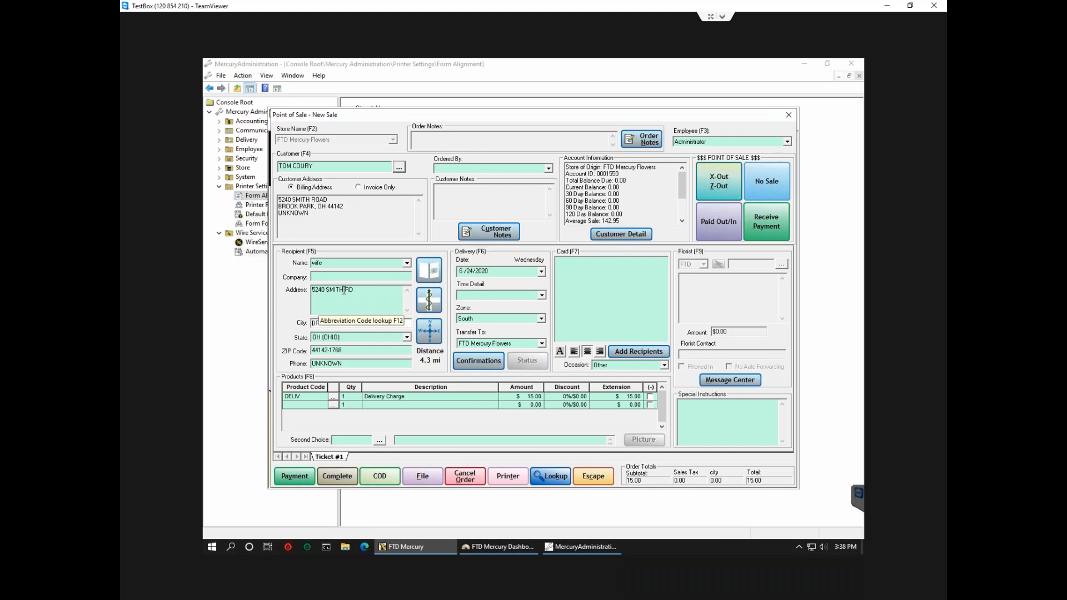
Replace the recipient name with the customer's name via 'same', then return to Mercury Administration.
click(330, 263)
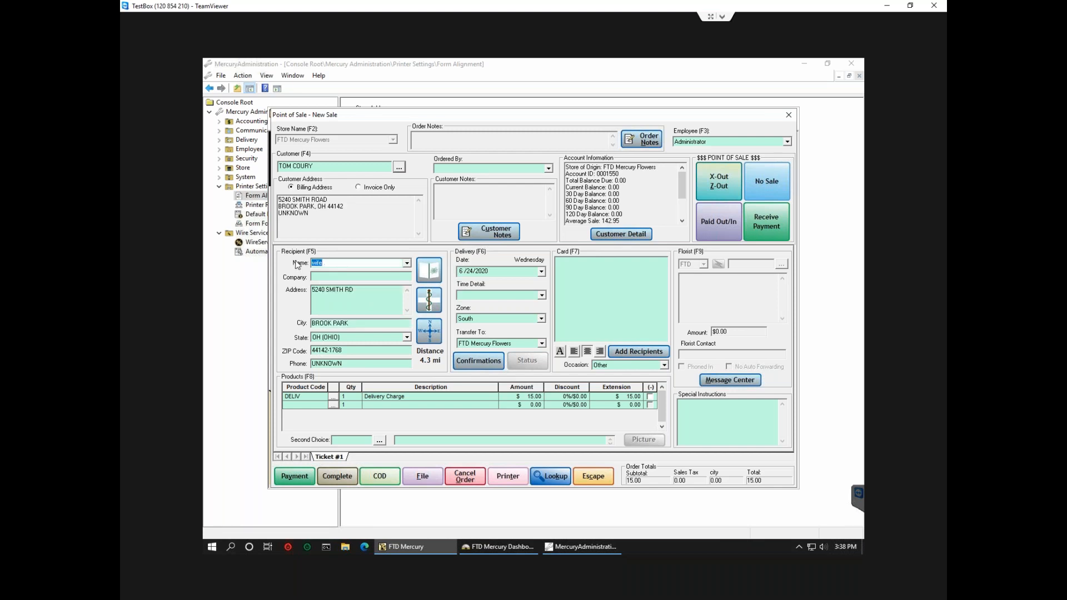
text(same)
key(Tab)
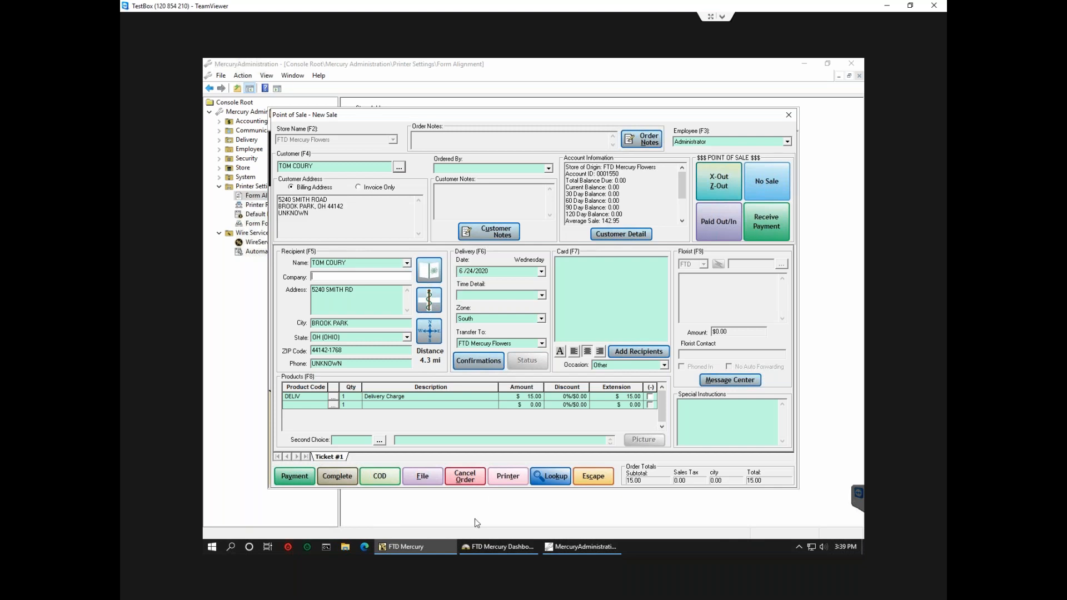
key(Escape)
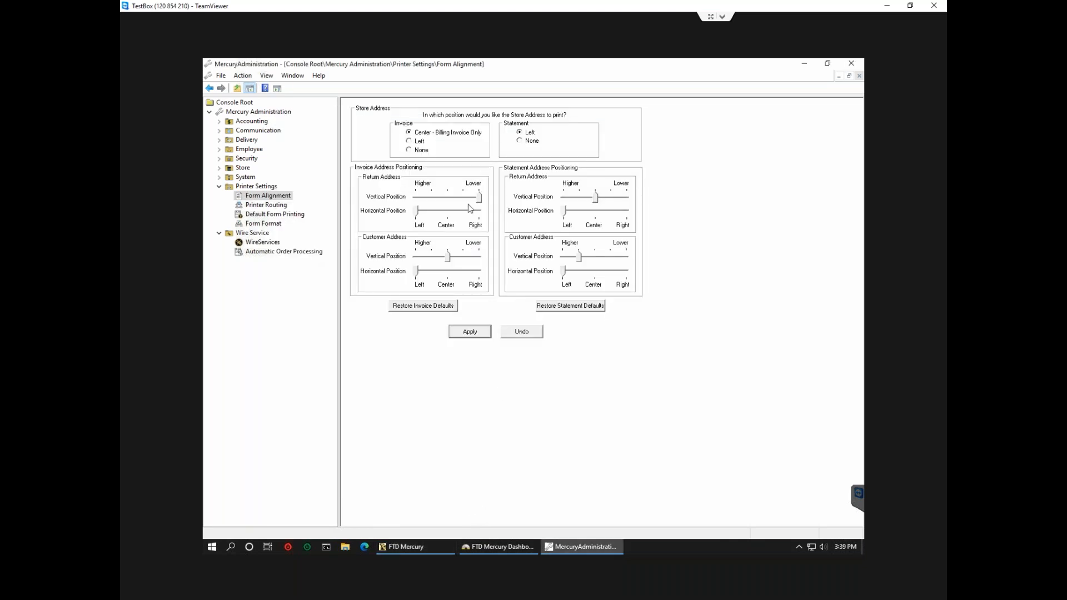
Revisit Form Format for Billing Invoice (Legal), review Header and Sold To, then return to the sale.
click(269, 216)
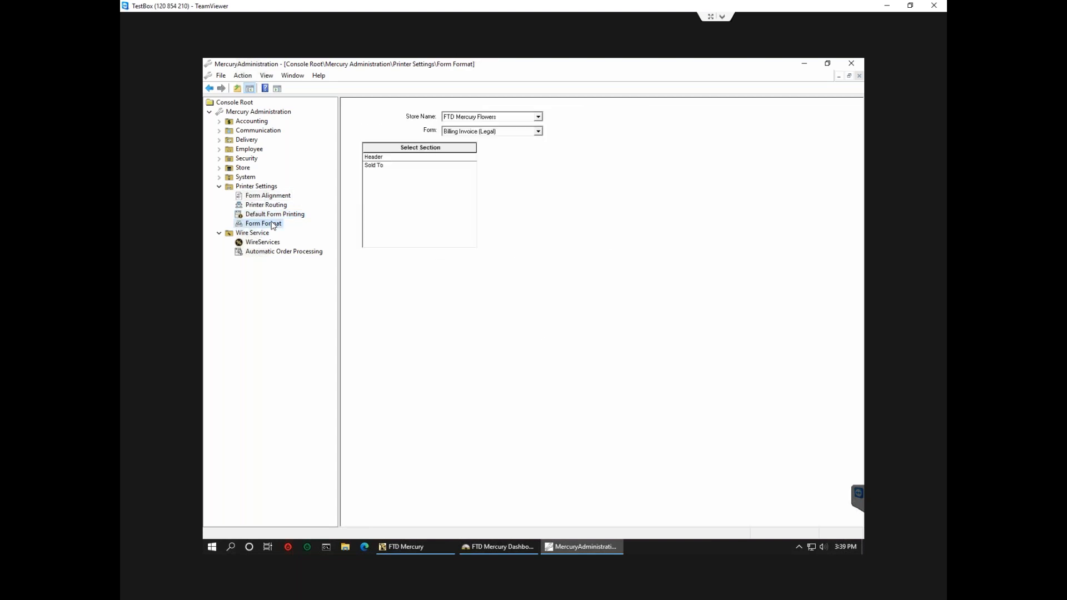
click(271, 224)
click(476, 131)
click(476, 131)
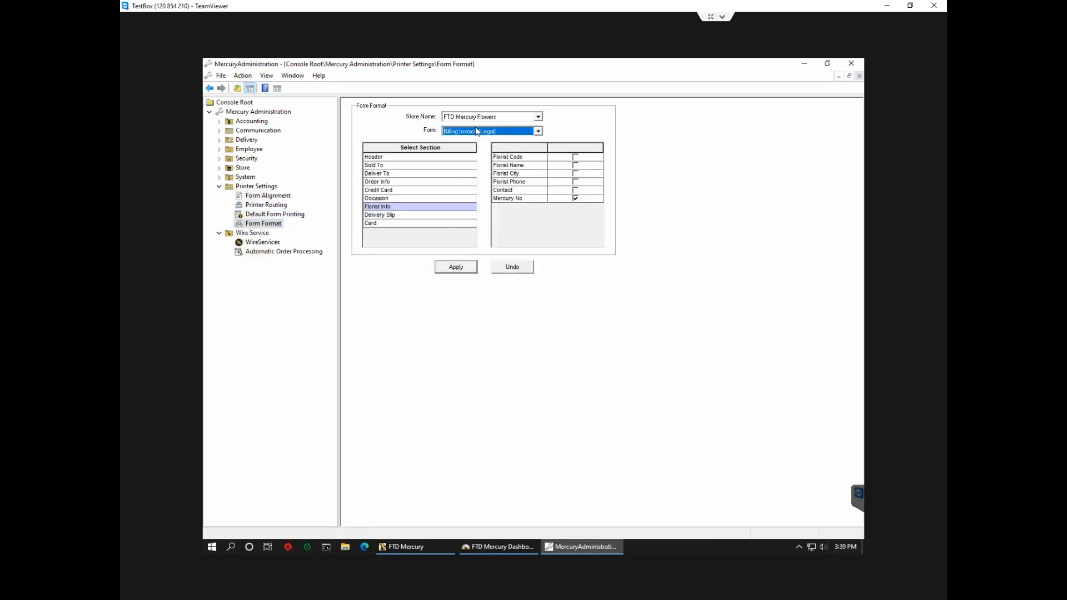
click(387, 158)
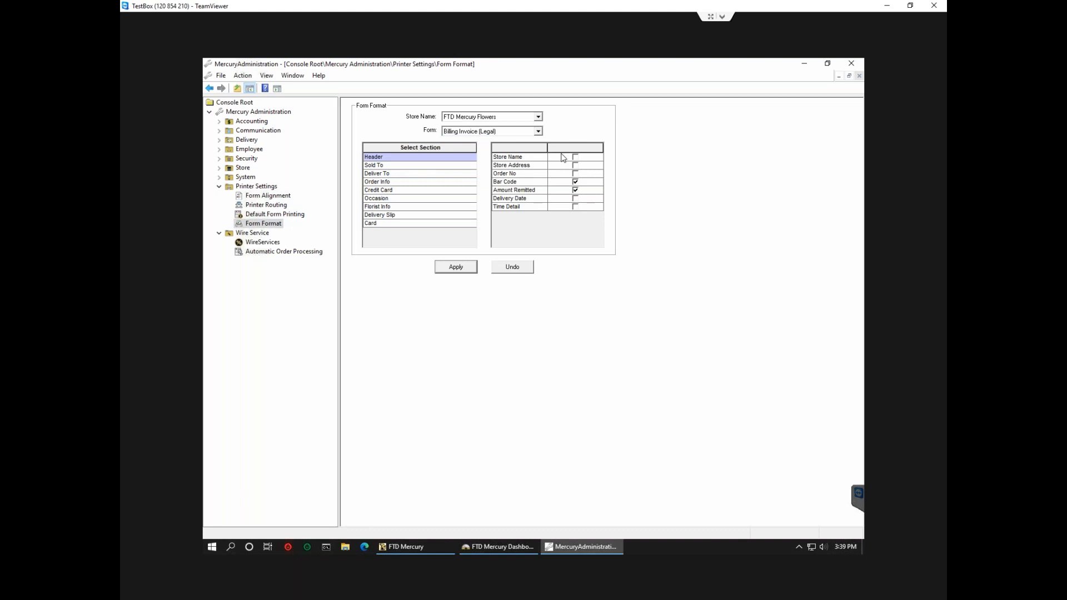
click(384, 168)
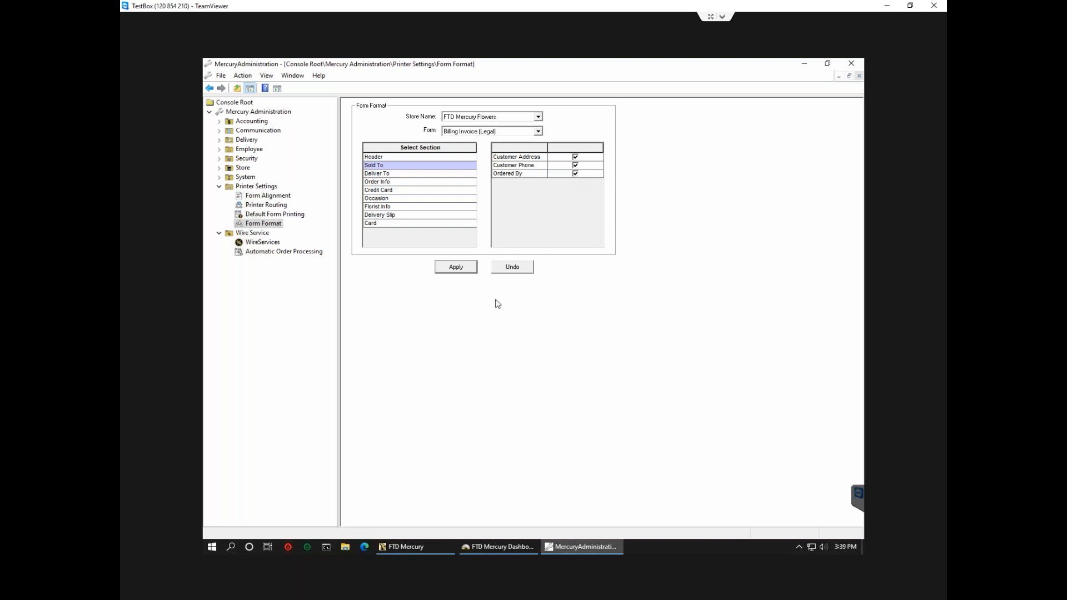
click(423, 542)
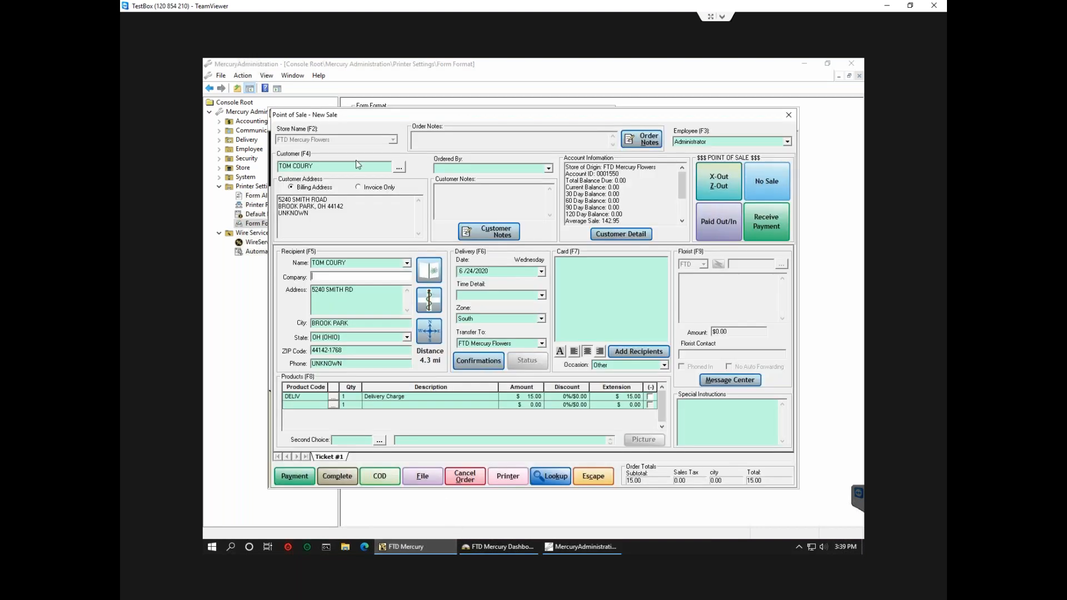
From the Ordered By field, open the sale customer's Customer Detail Information record.
click(464, 167)
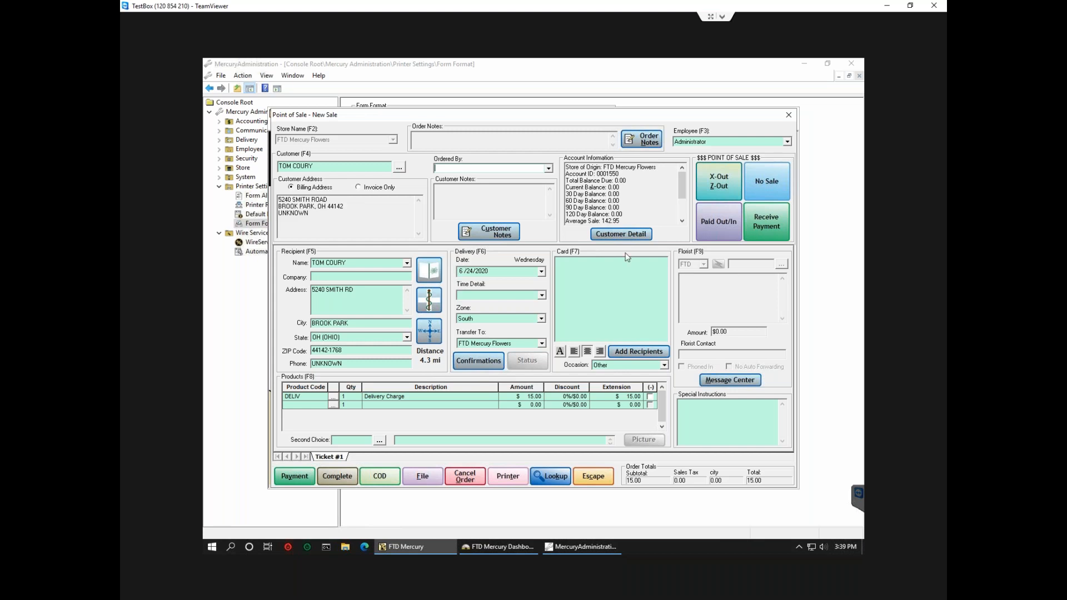
click(627, 236)
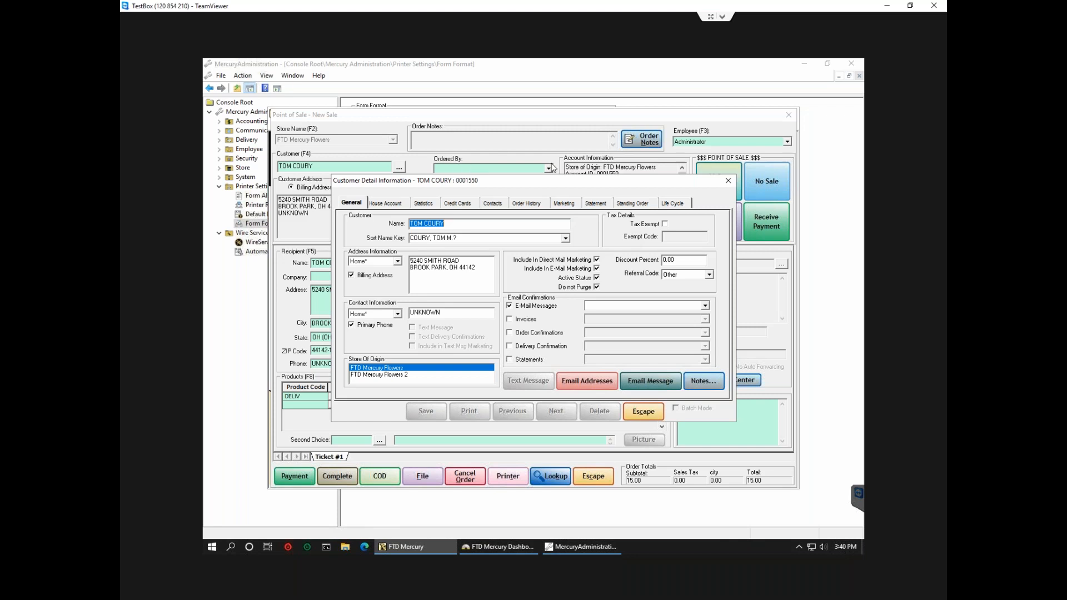
Close Customer Detail Information to return to the South-zone sale totalling $15.00.
click(723, 185)
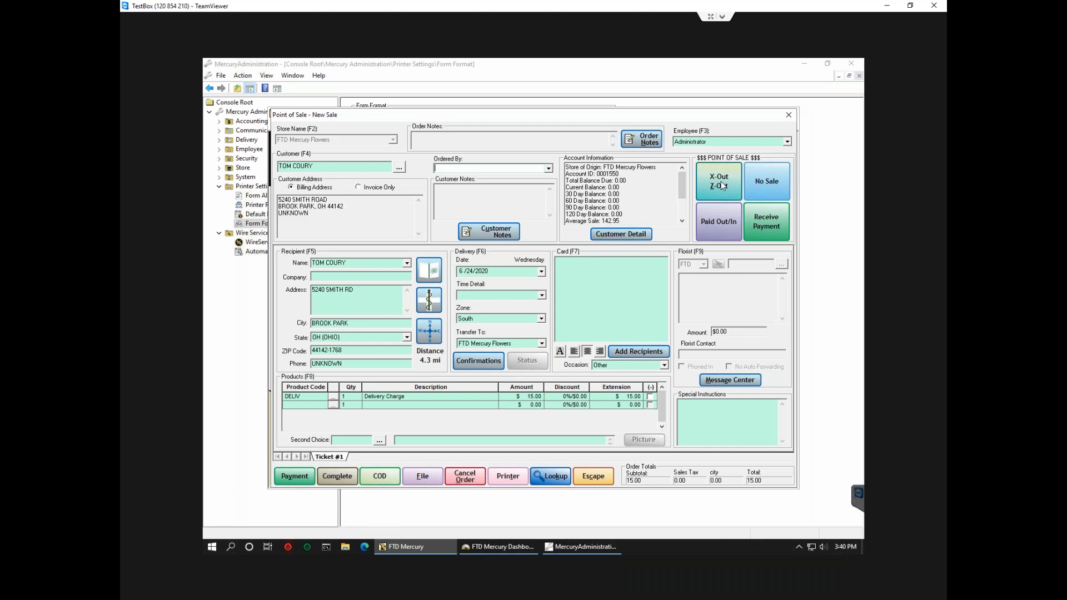
Set the sale's delivery zone to N/A and bring the Billing Invoice (Legal) Form Format window forward.
click(542, 318)
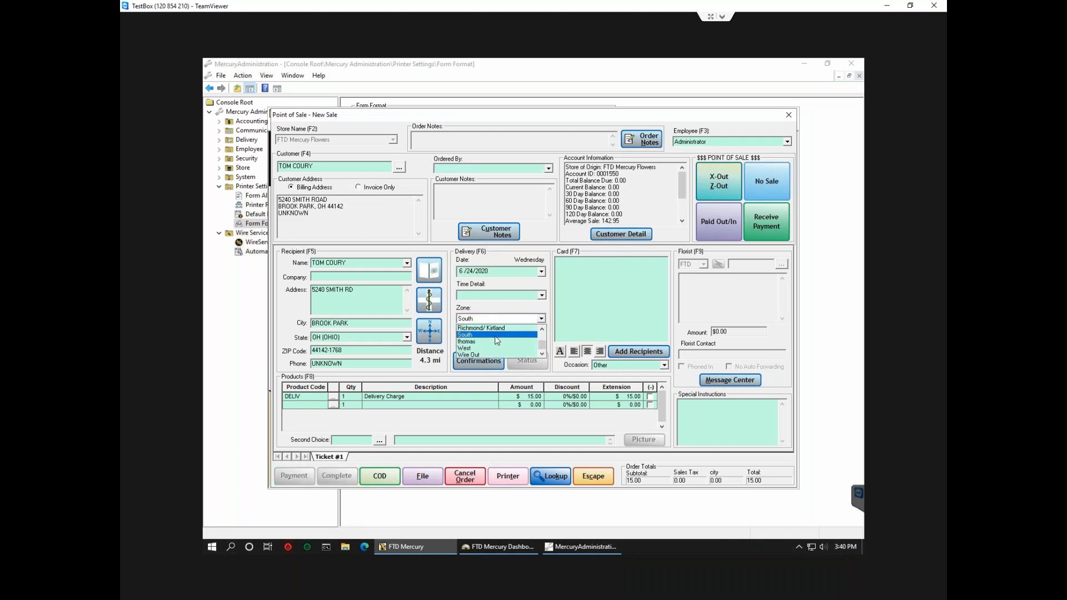
scroll(498, 331, up, 2)
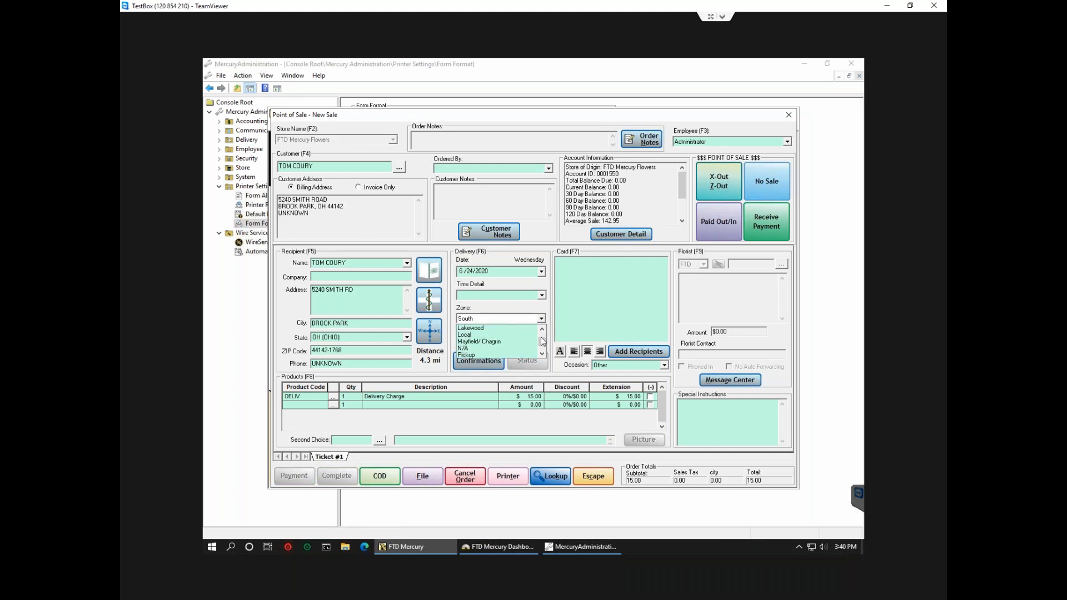
click(476, 349)
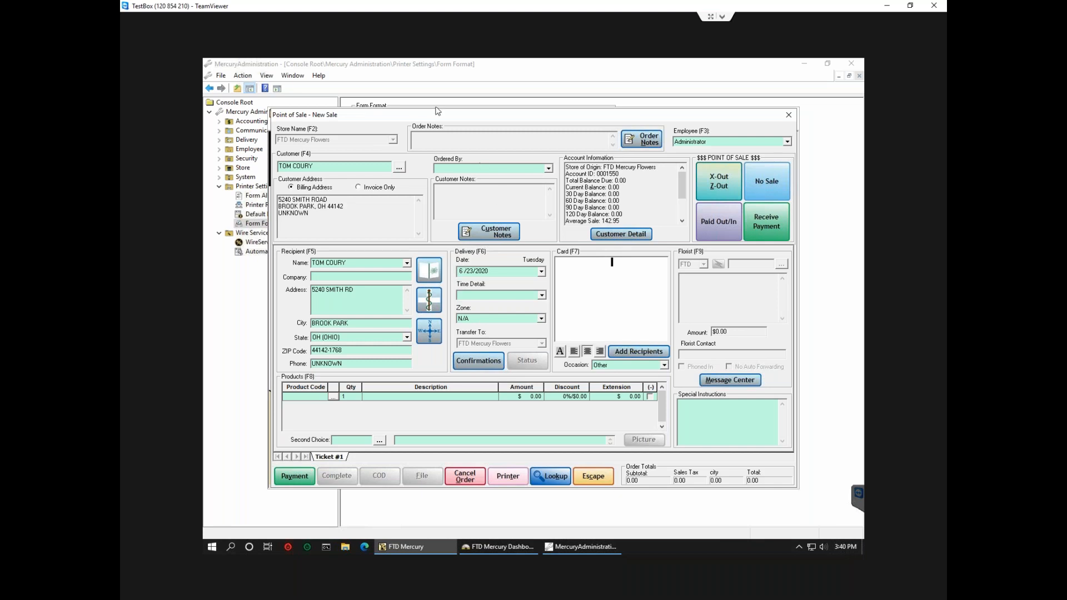
click(455, 89)
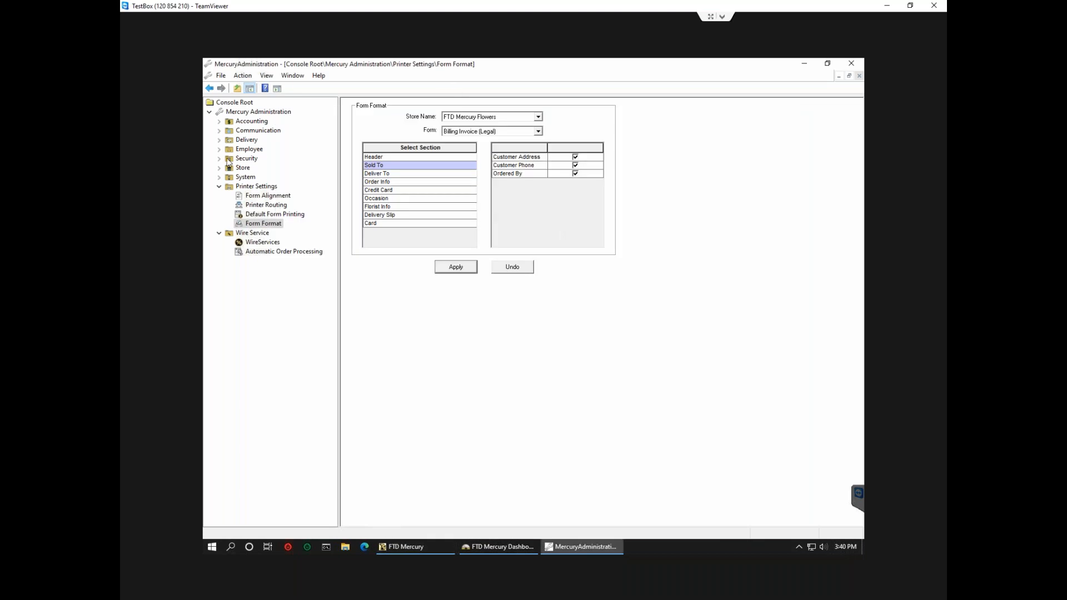
Uncheck Active and Print Forms for the Local delivery zone, then move to the Accounting settings.
double_click(239, 141)
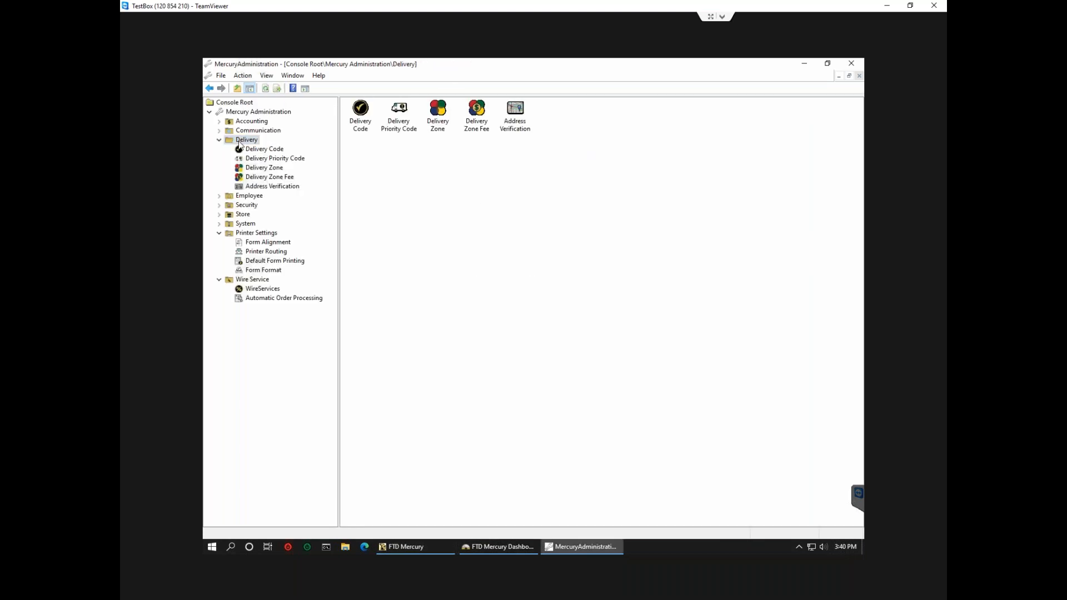
click(265, 167)
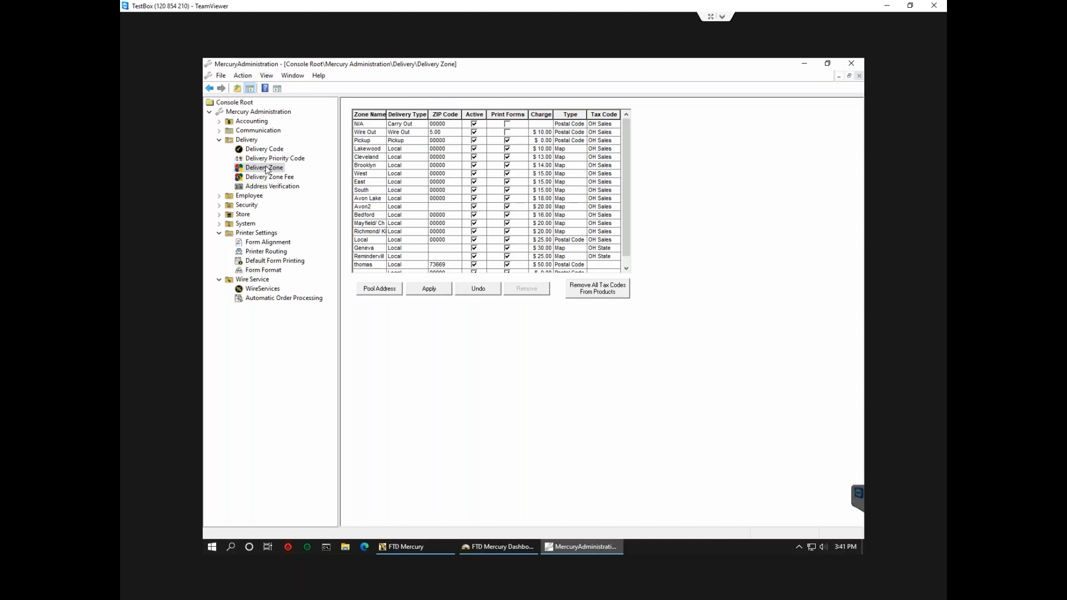
click(474, 240)
click(508, 240)
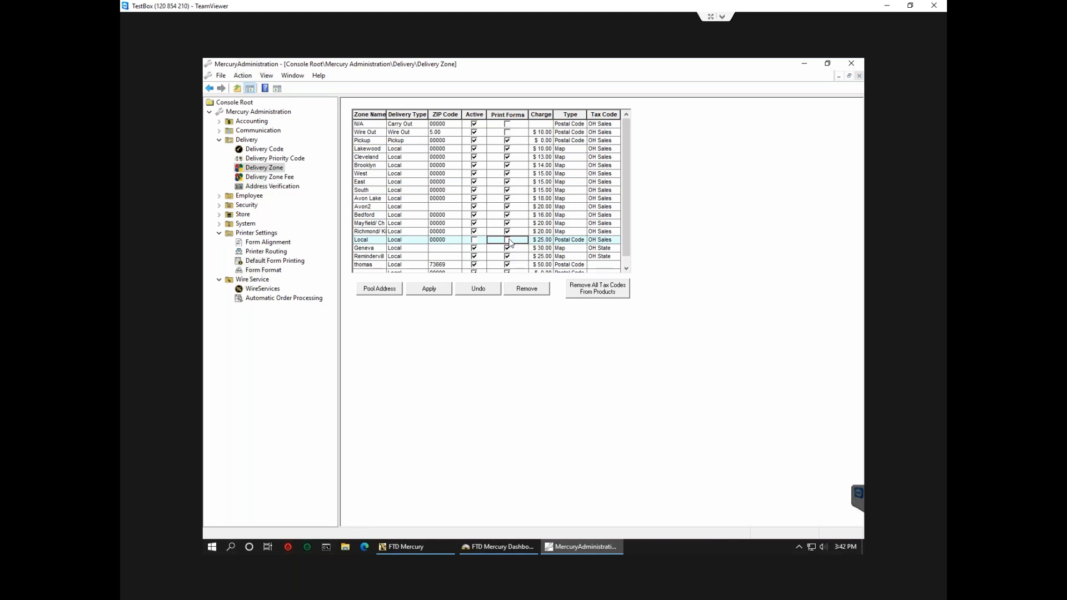
click(261, 122)
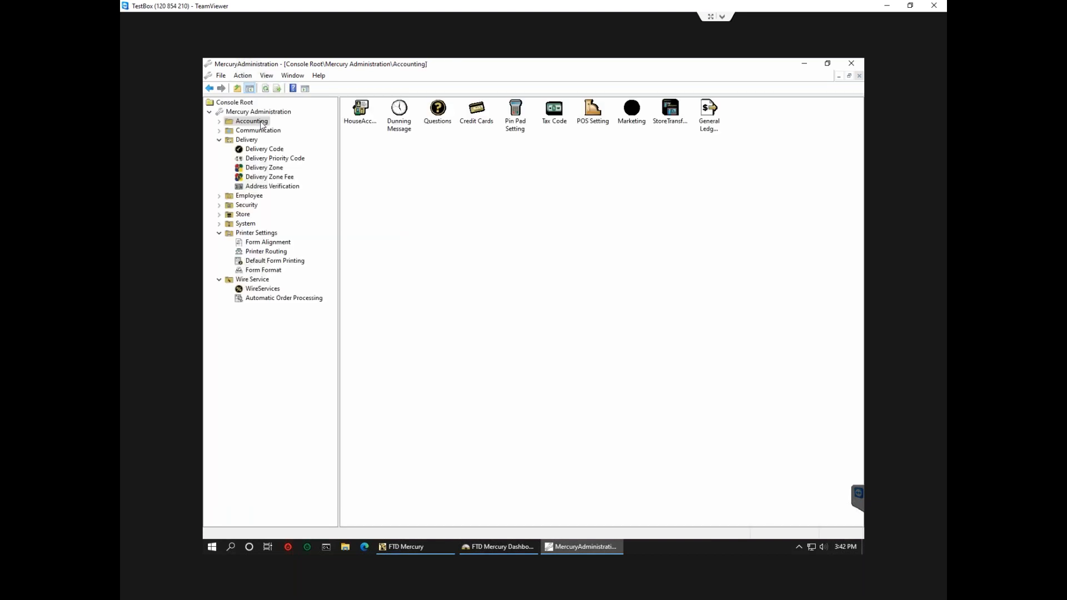
Open the House Account Defaults, then return to the Point of Sale new sale.
double_click(362, 117)
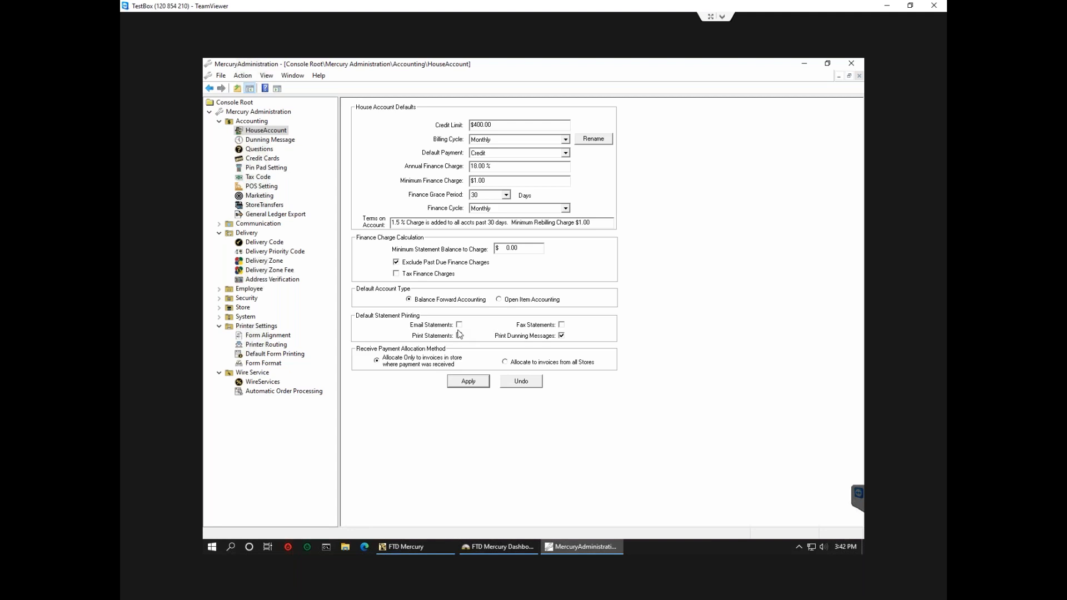
click(405, 549)
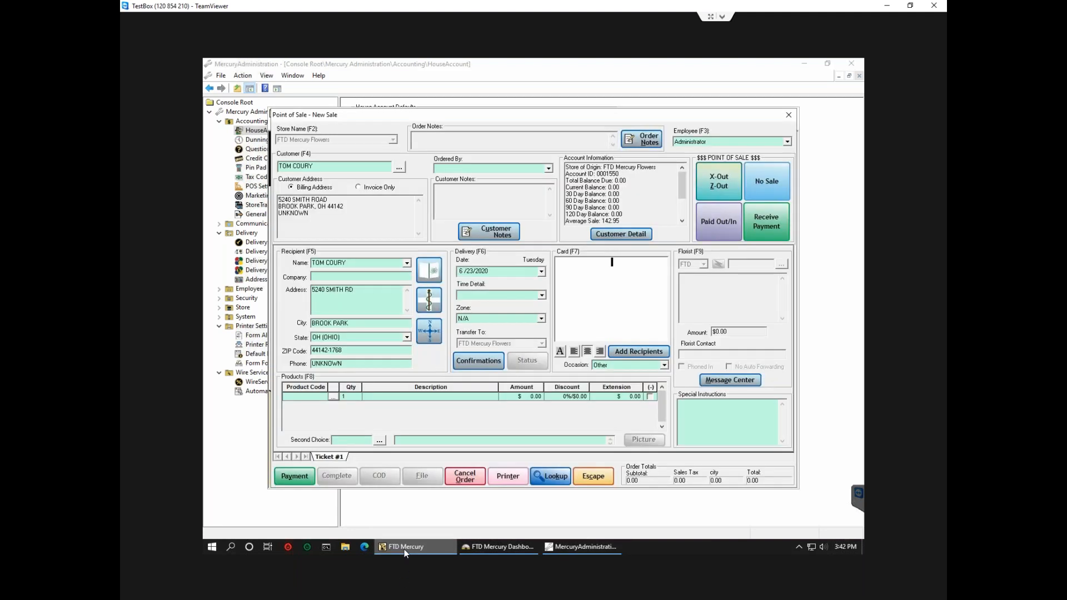
In Customer Detail, tick Invoices under Email Confirmations and check the empty Customer Email Addresses list.
click(605, 234)
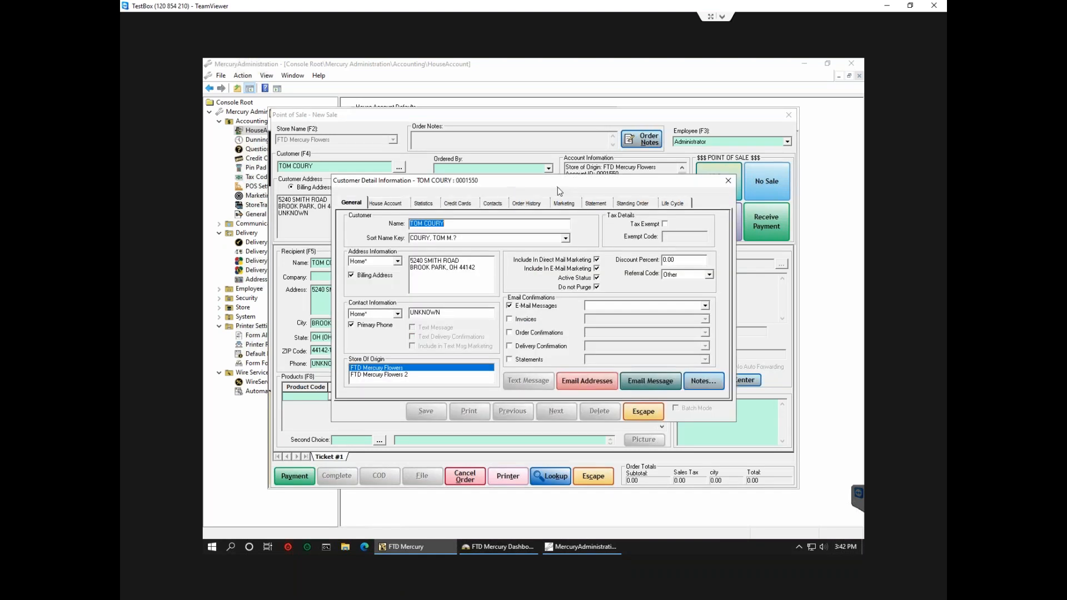
click(509, 320)
click(599, 320)
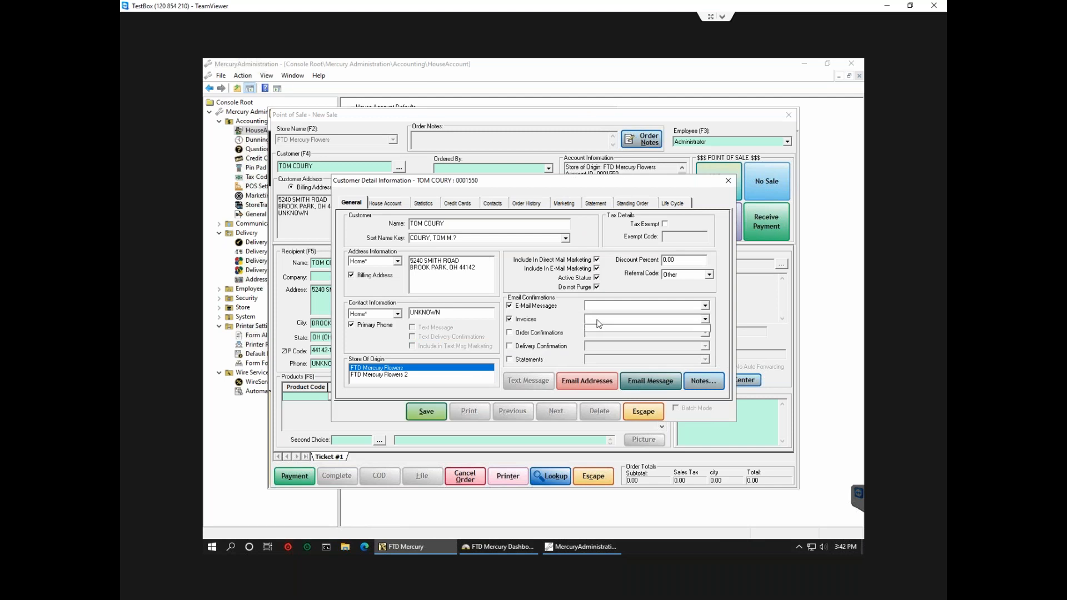
click(578, 383)
click(578, 382)
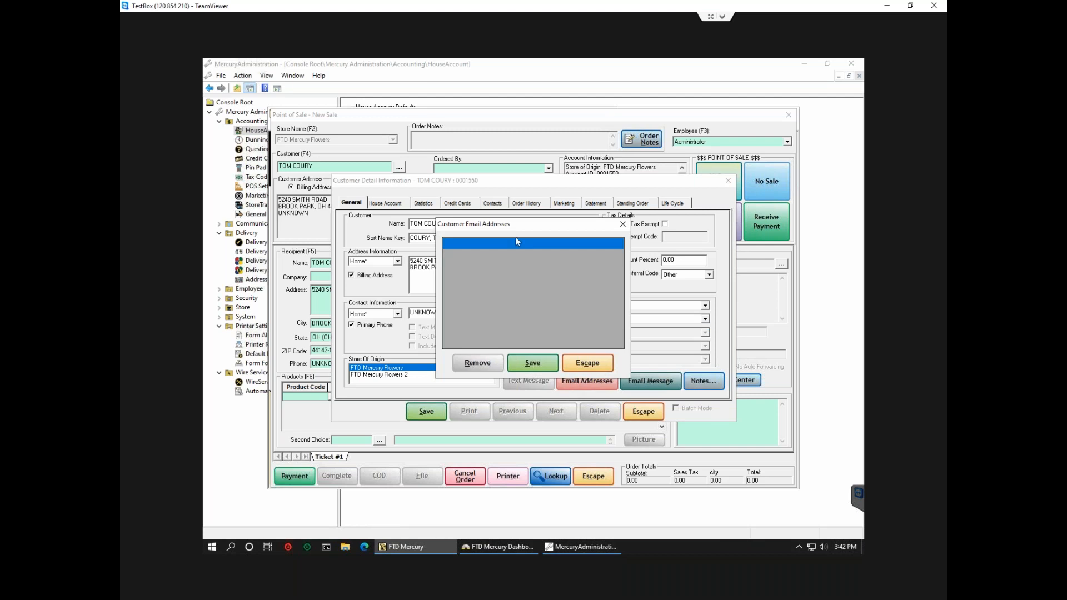
click(623, 224)
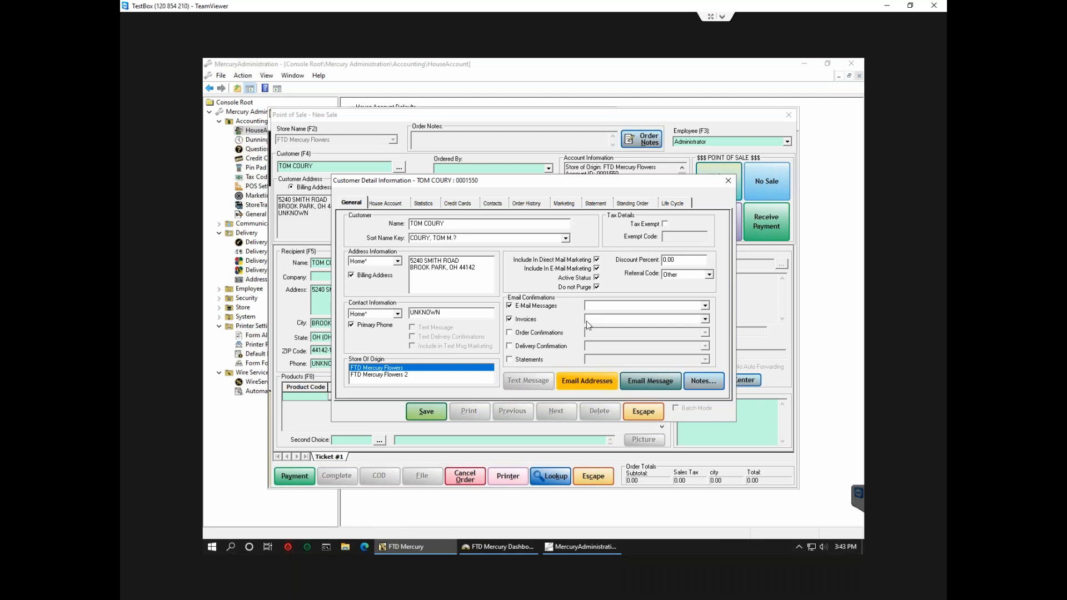
Discard the customer detail and the unsent Point of Sale order, returning to the main menu.
click(655, 409)
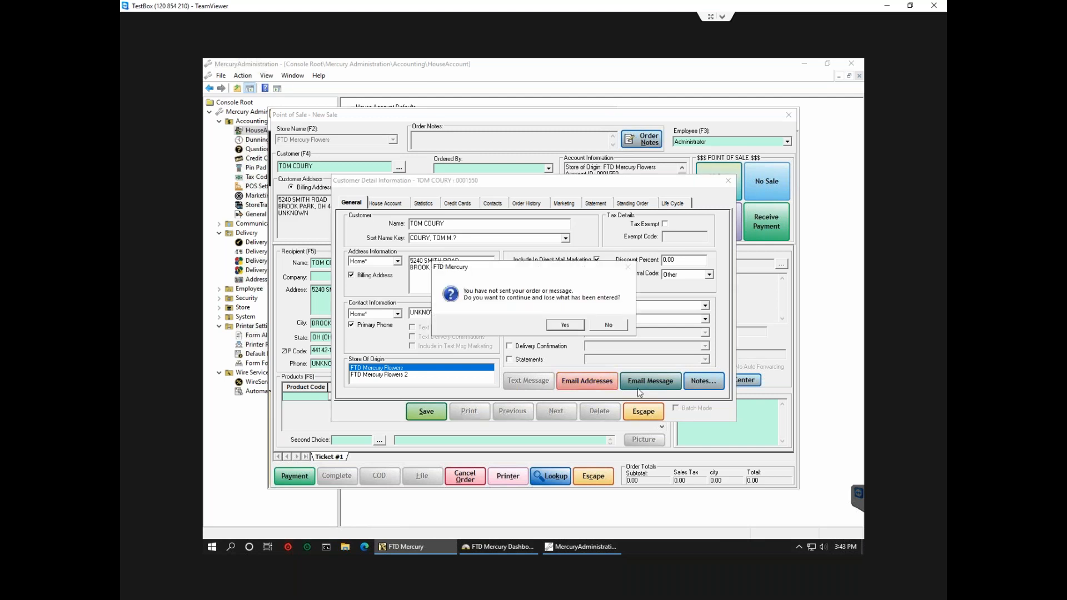
click(563, 325)
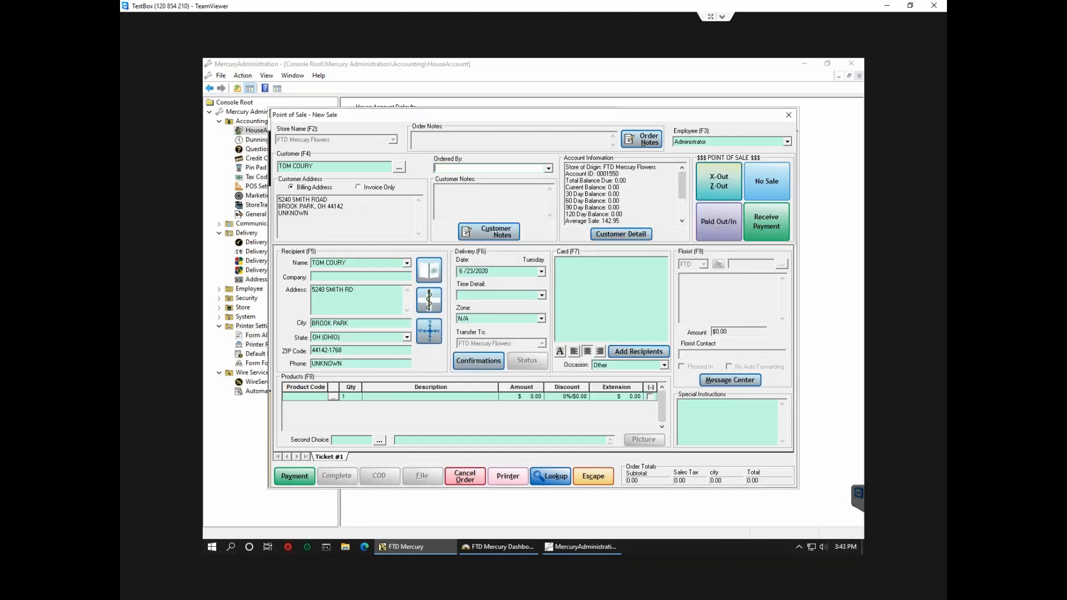
click(595, 476)
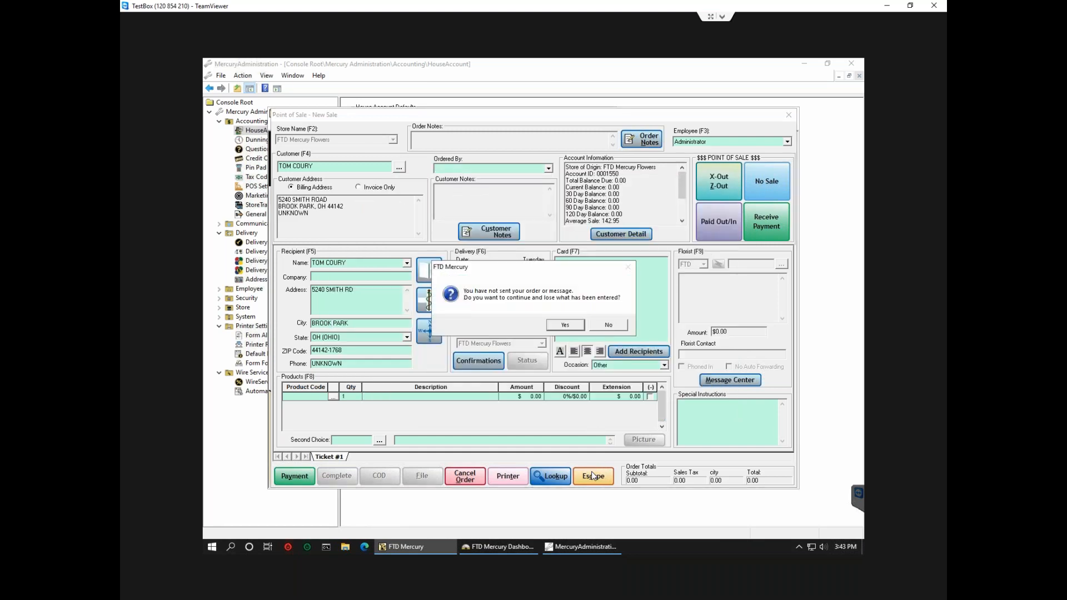
click(558, 326)
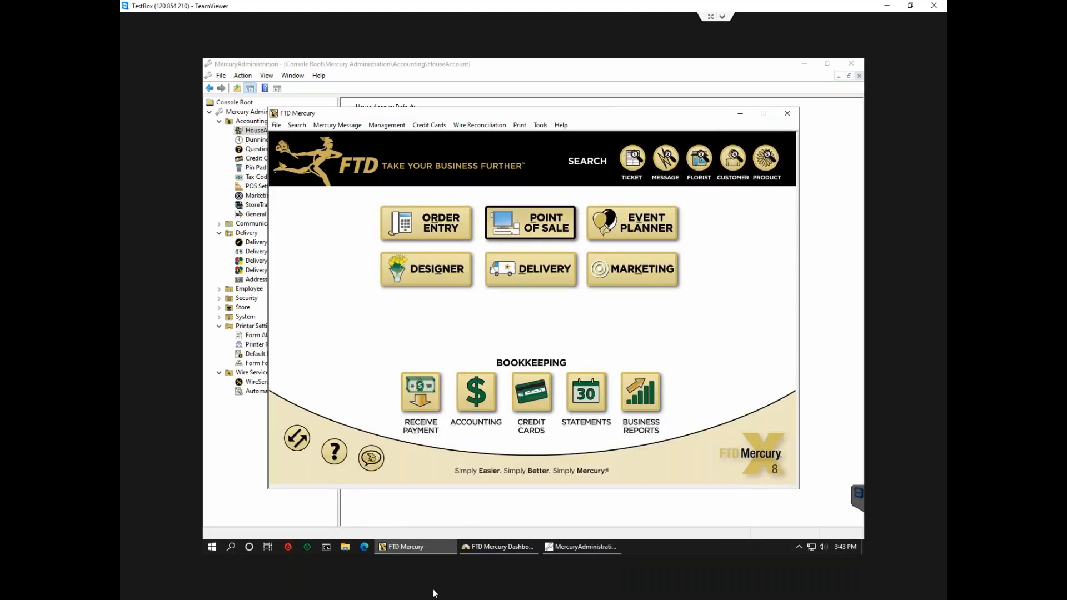
mouse_move(435, 594)
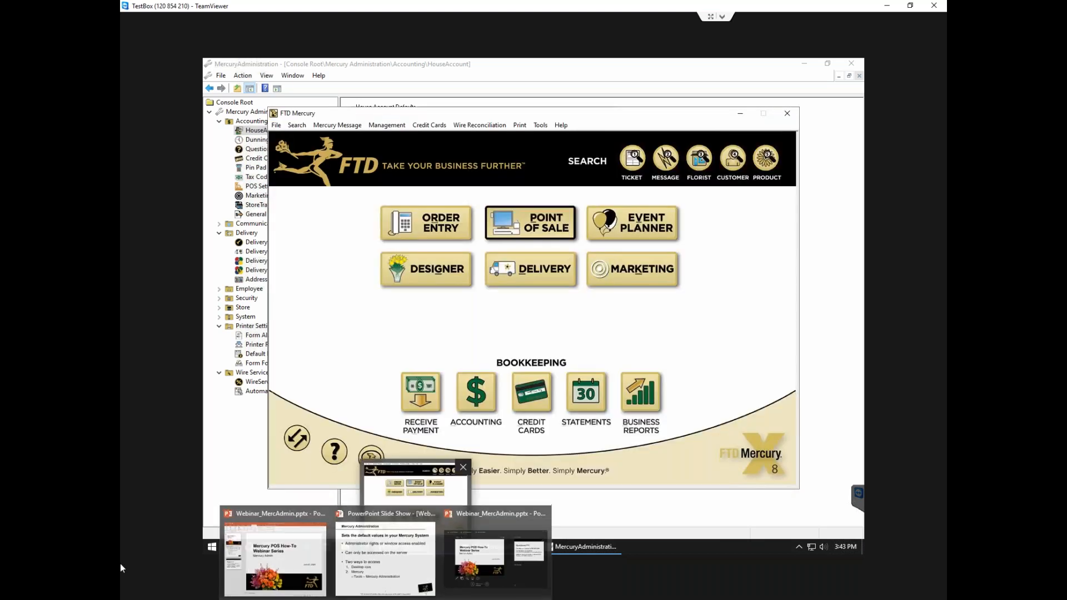